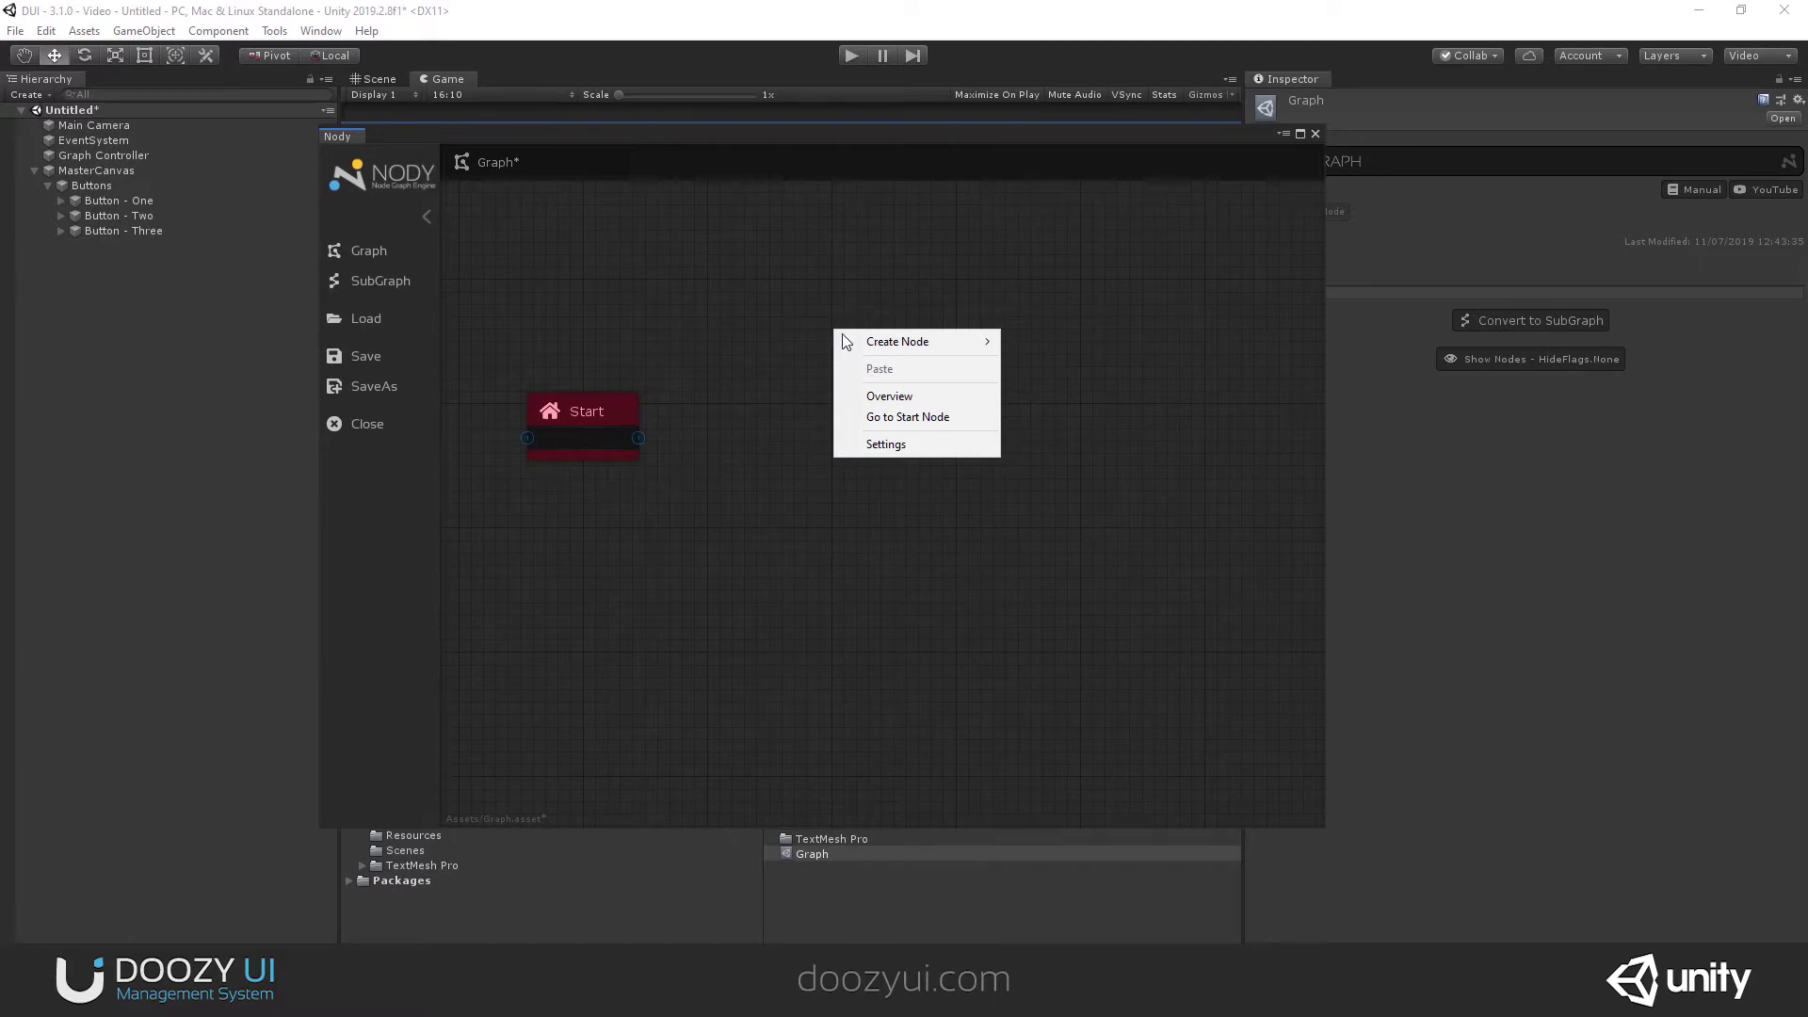
Add a Theme node connected to the Start node's output and place it up and to the right of Start
click(1124, 493)
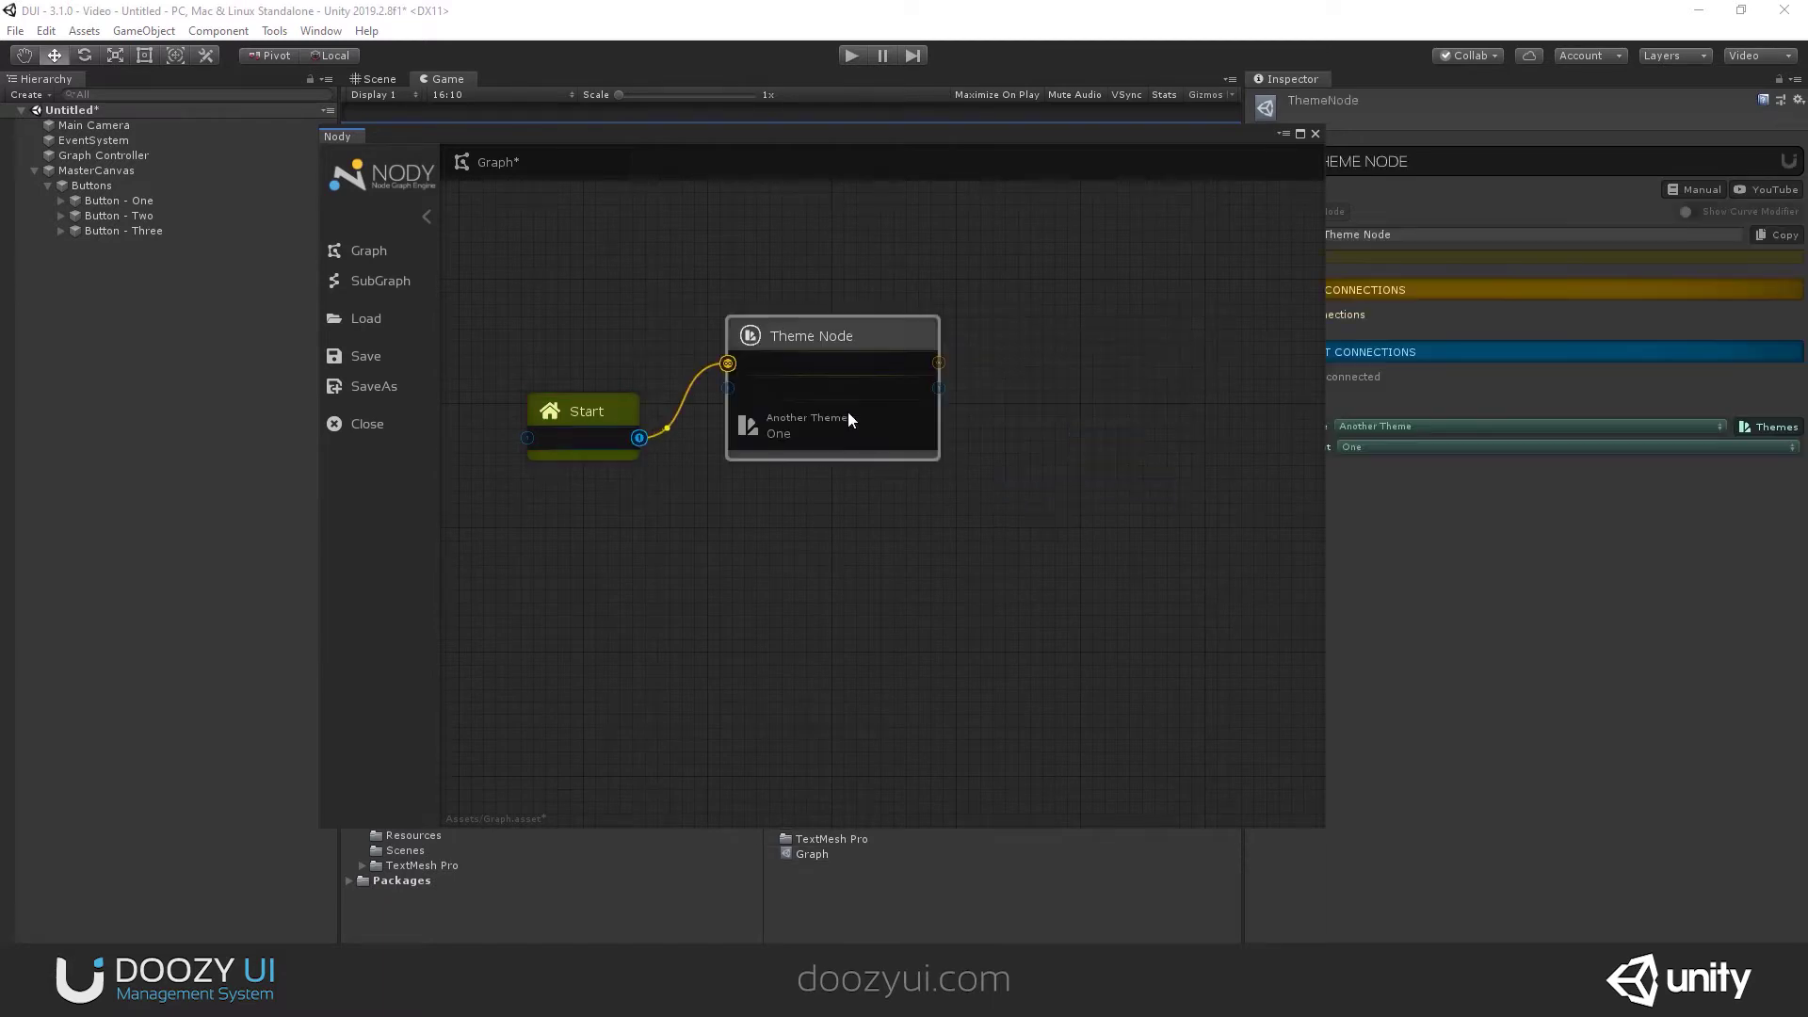
drag(800, 337, 886, 305)
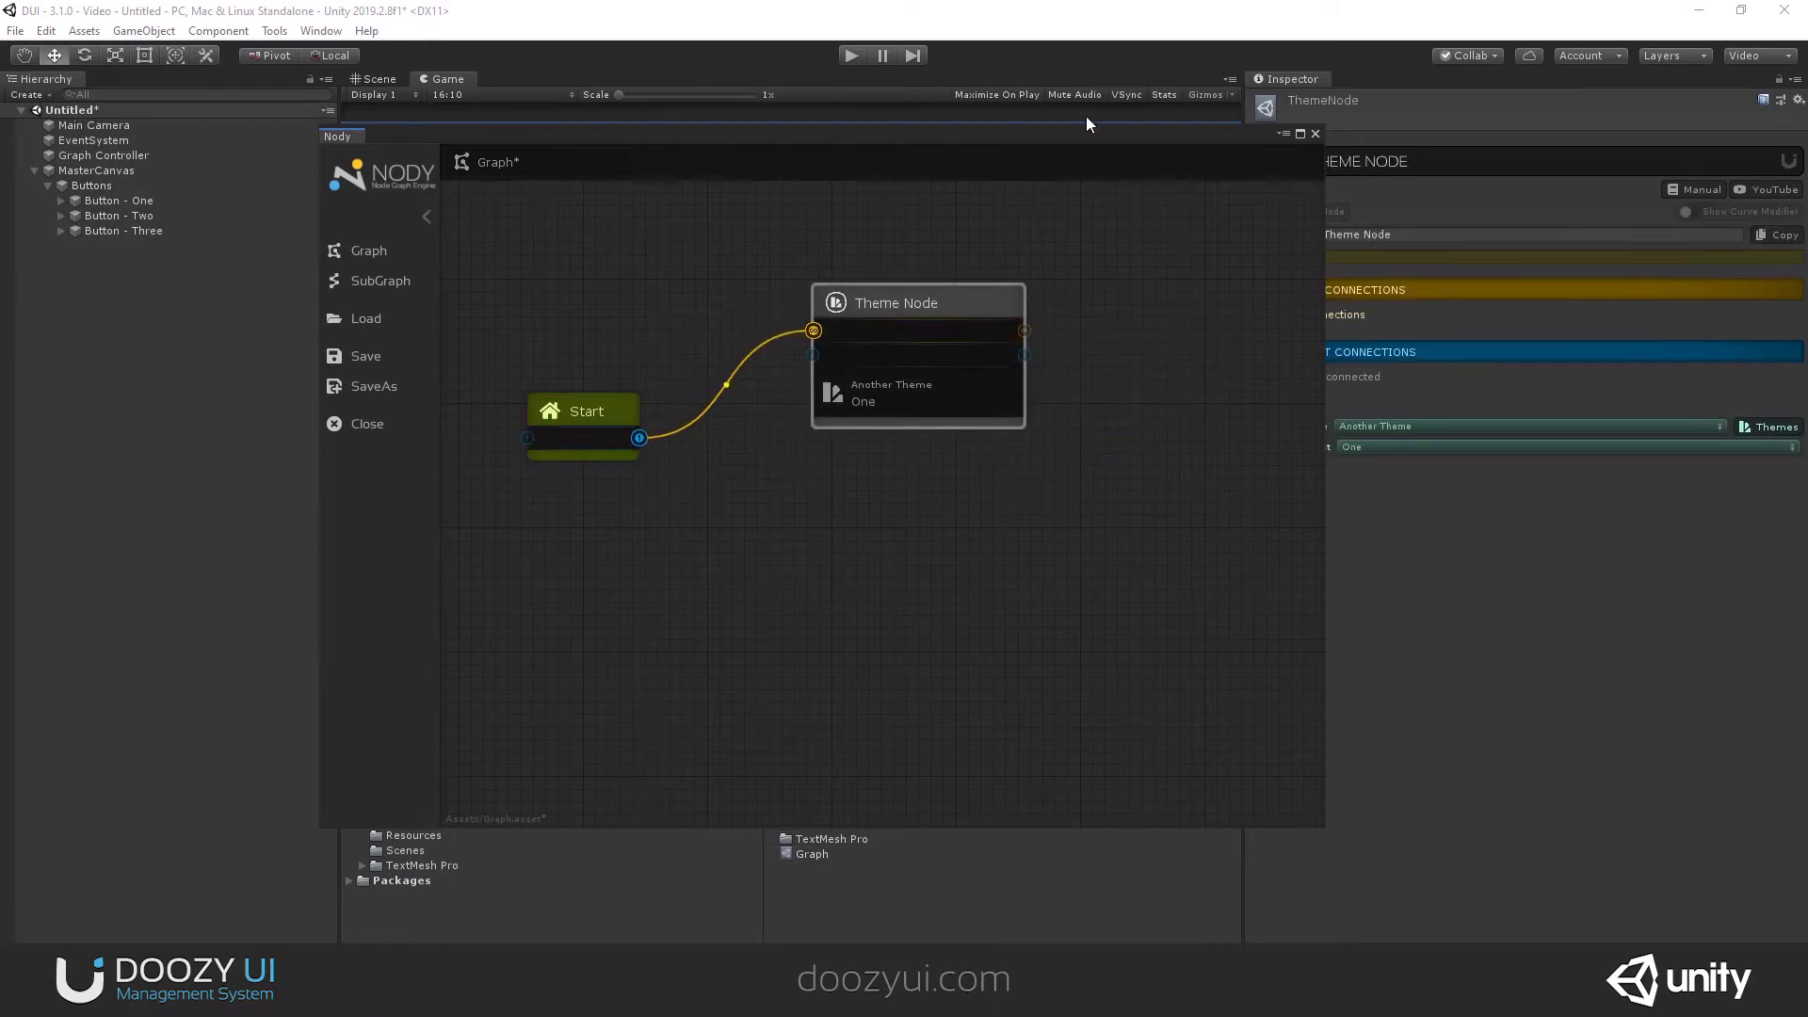
drag(1017, 141, 939, 174)
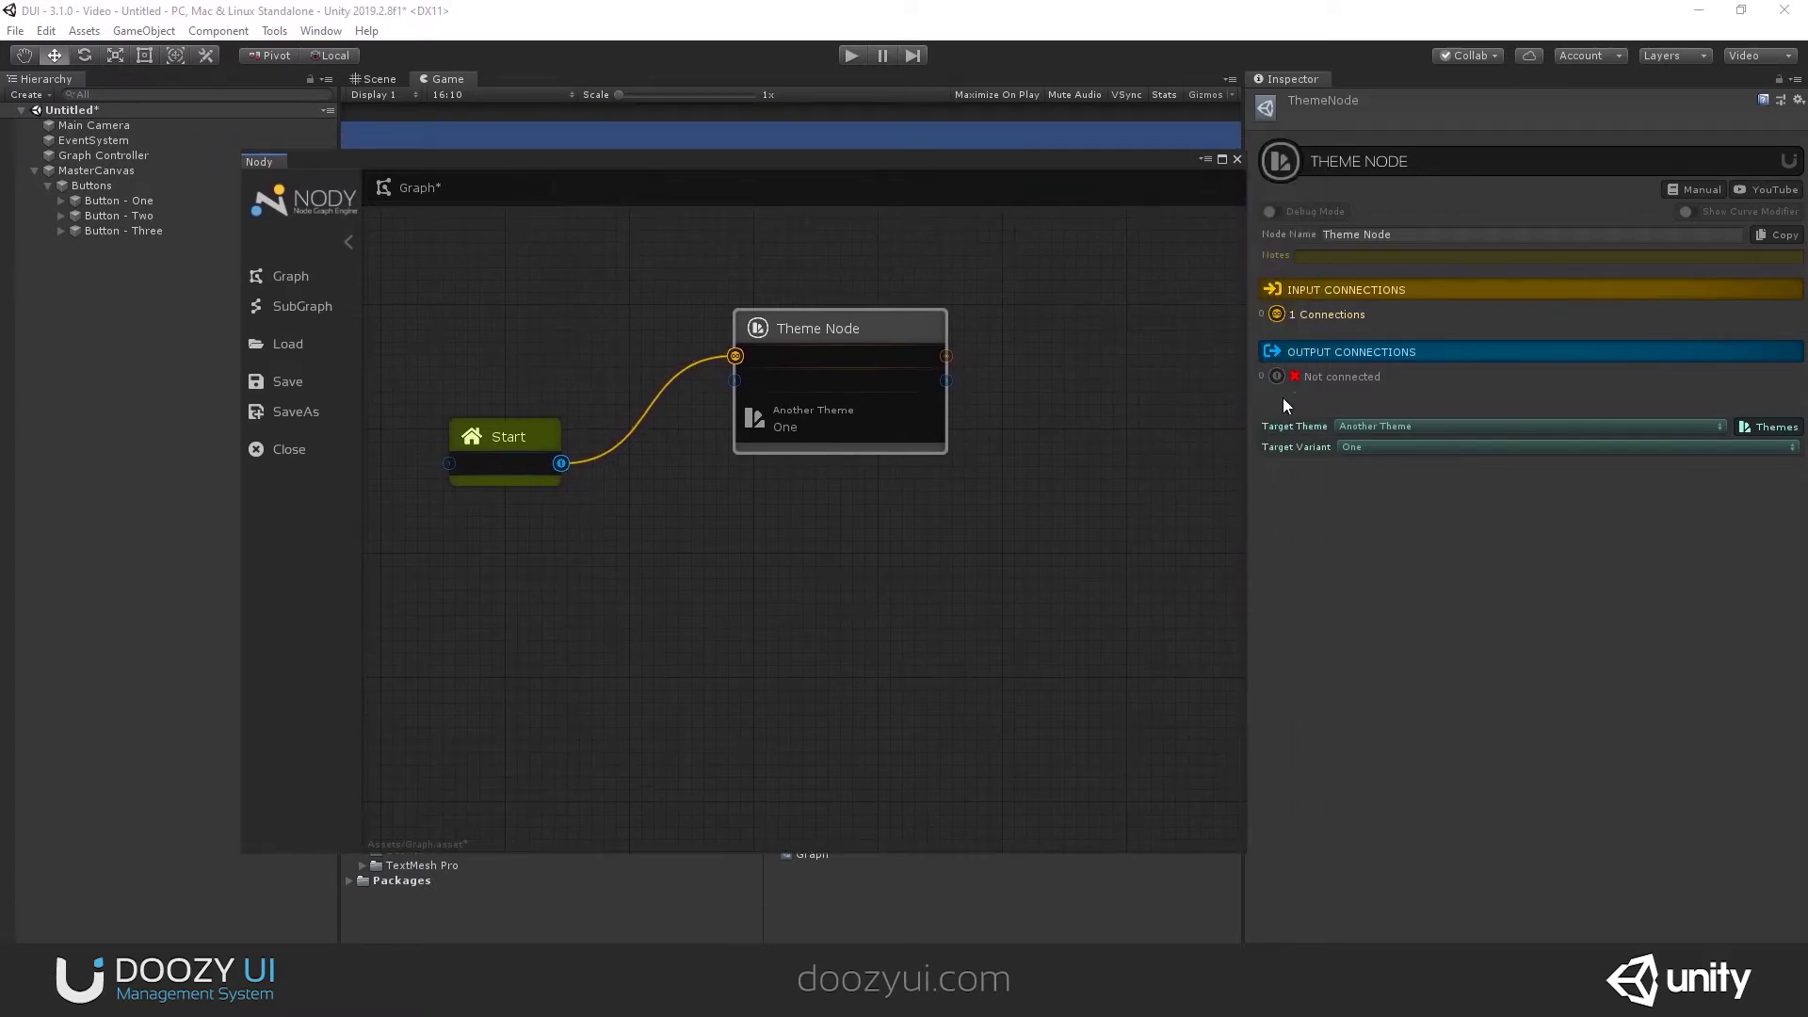
Switch the Theme node's target theme to My Theme, browse its variants, and return the target to Another Theme
click(1373, 427)
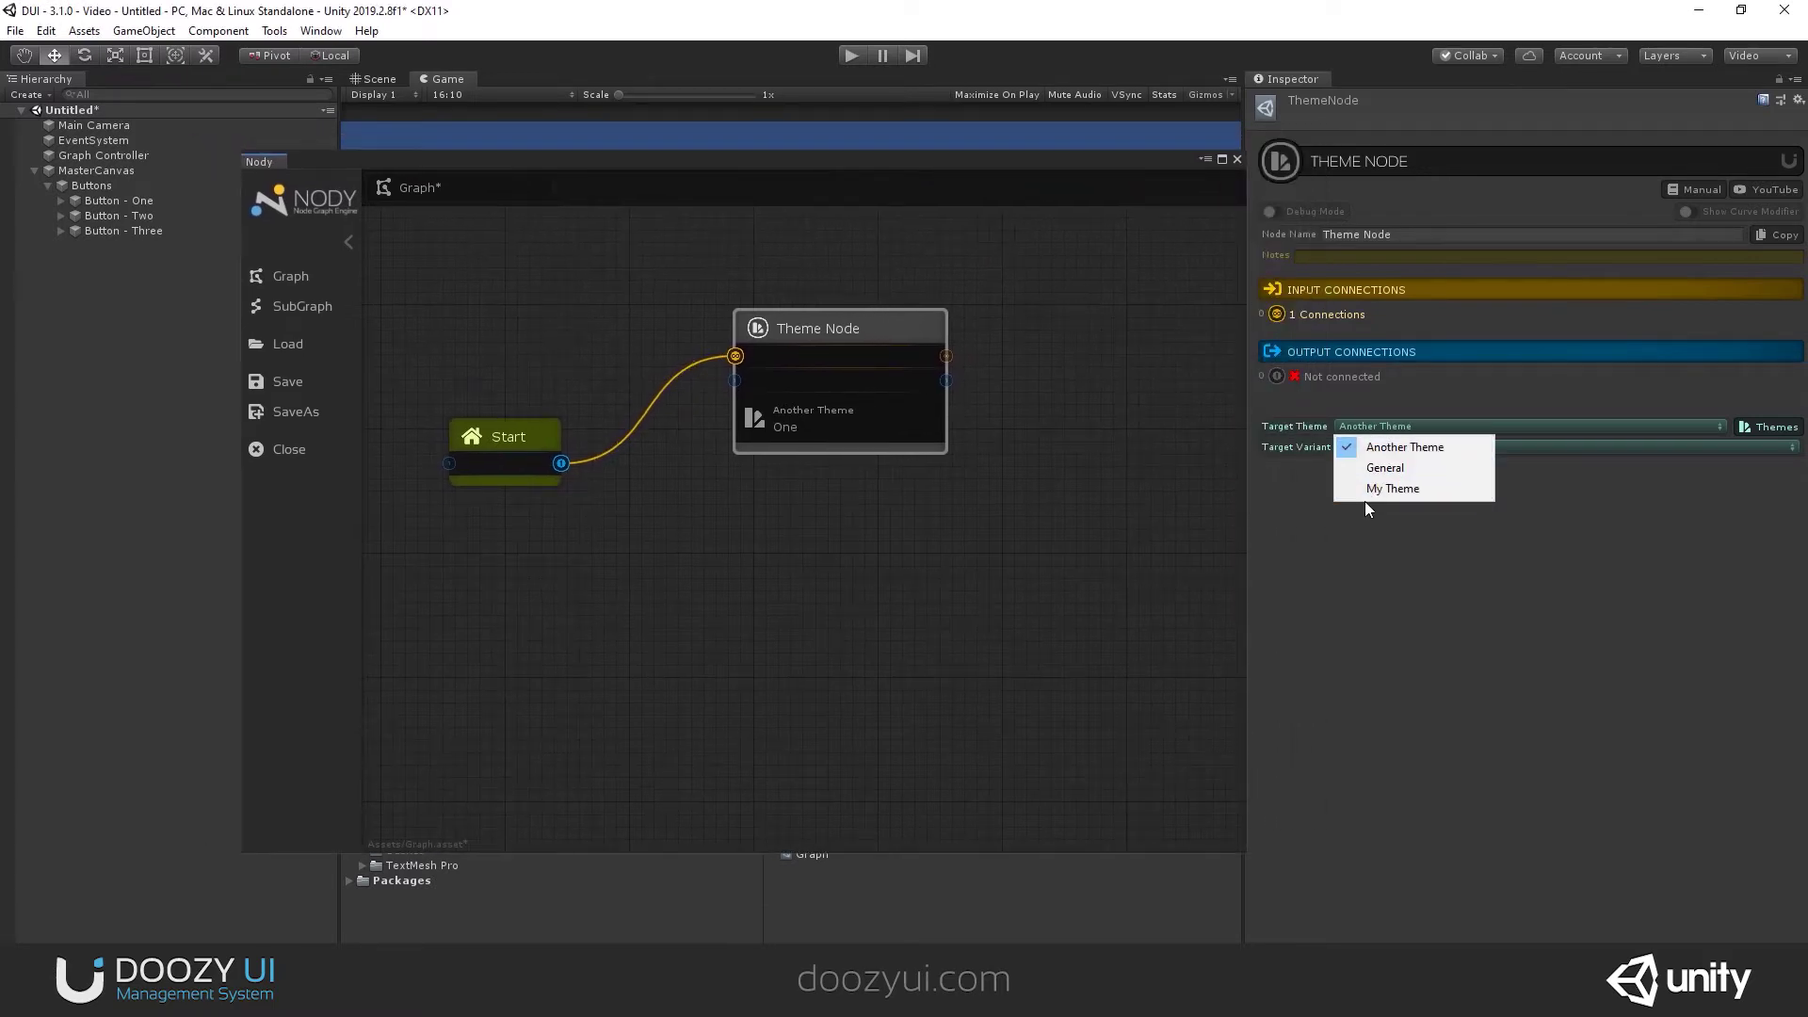
click(1109, 203)
click(1437, 429)
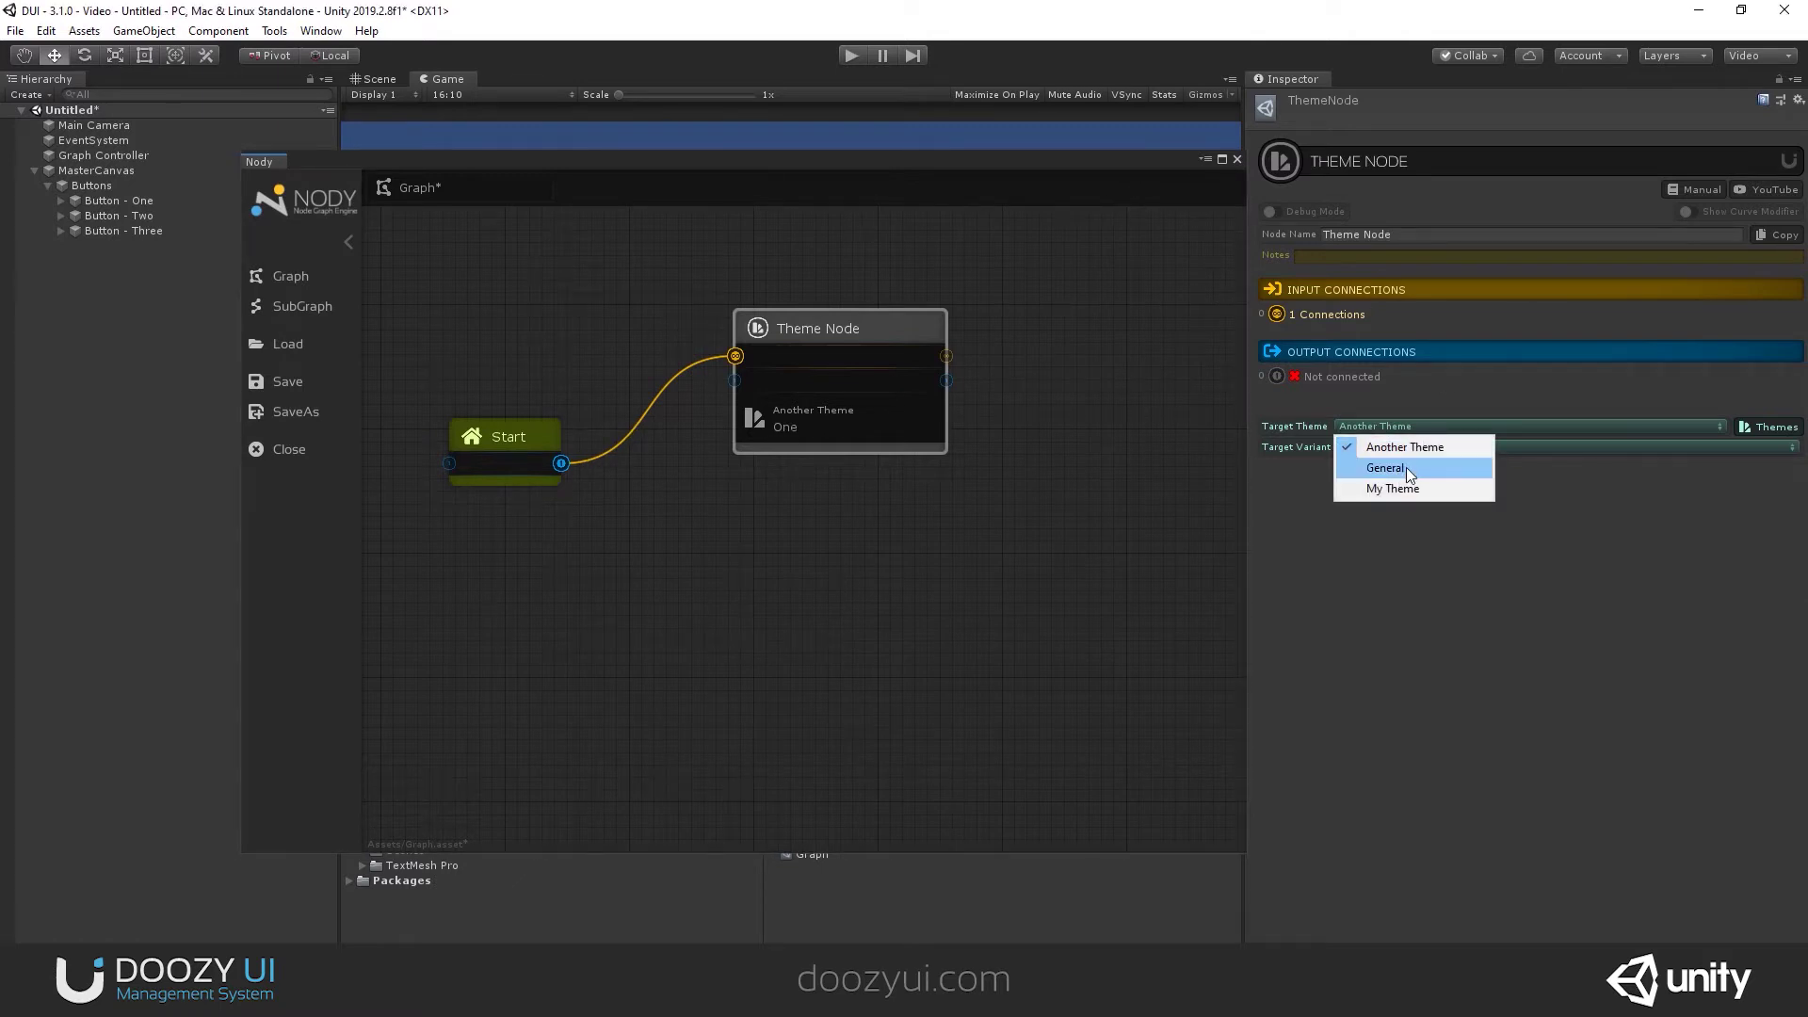
click(1388, 535)
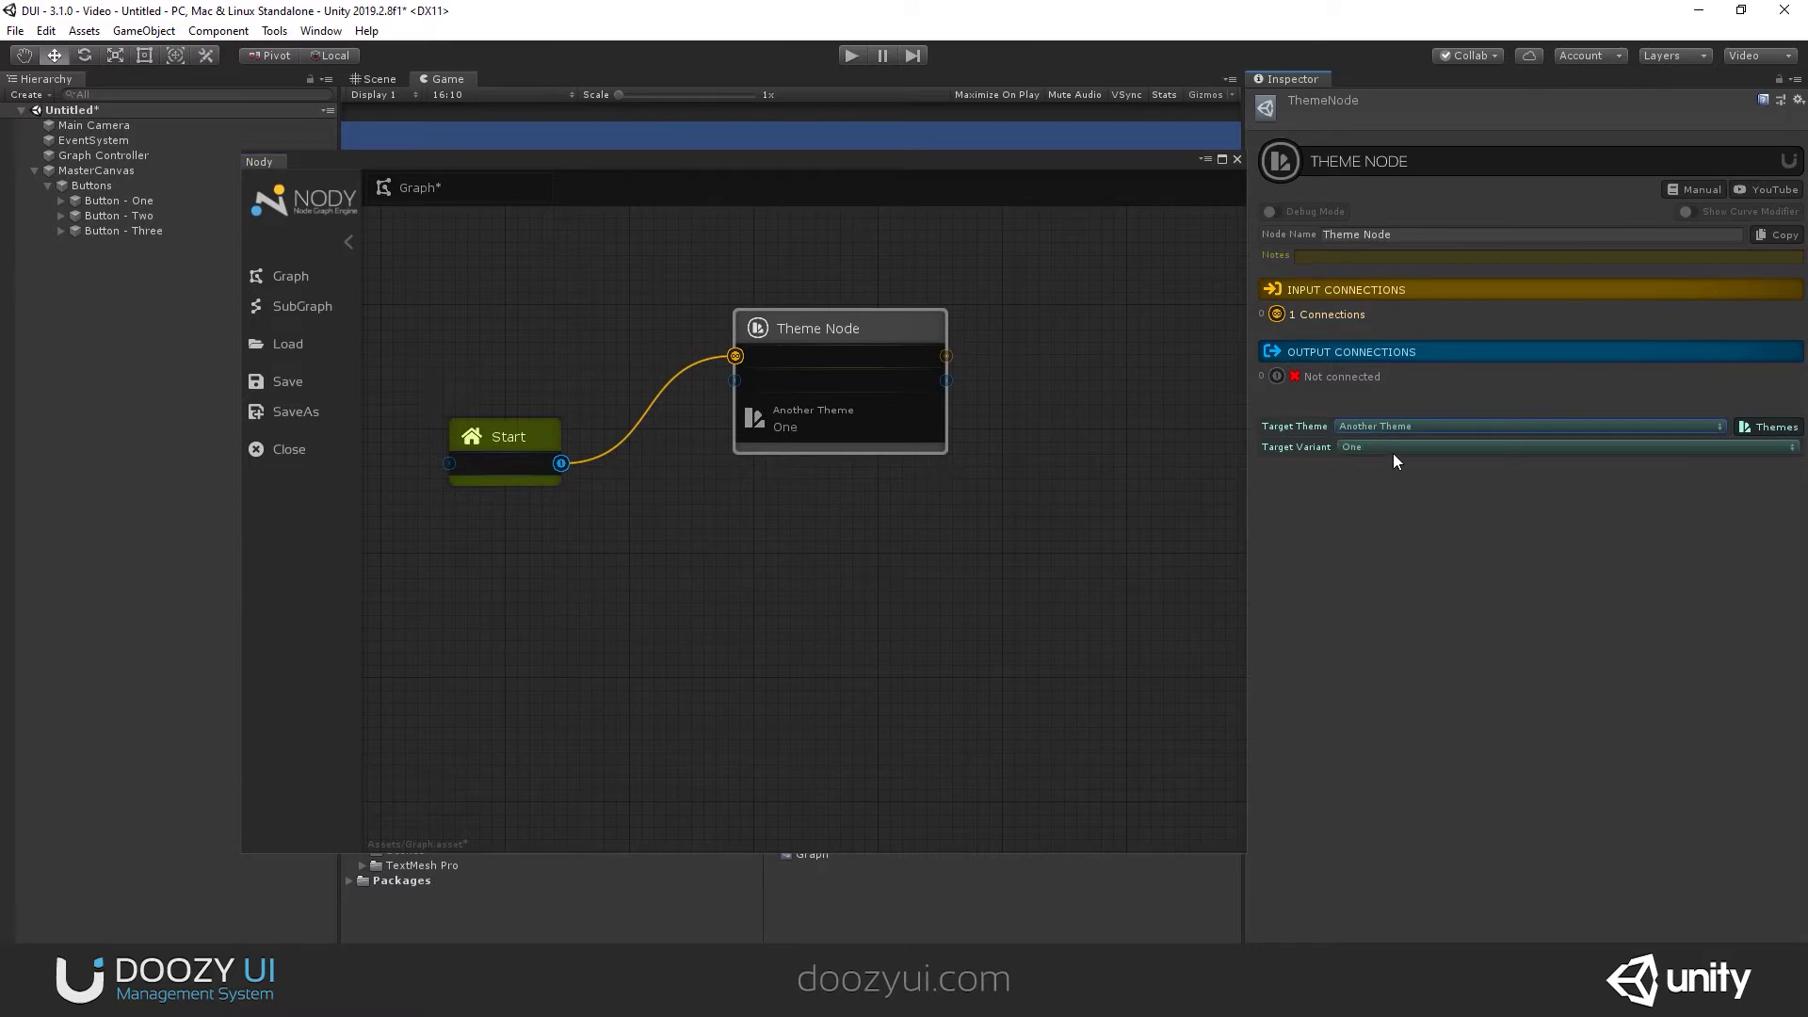
click(1375, 426)
click(1392, 489)
click(1392, 449)
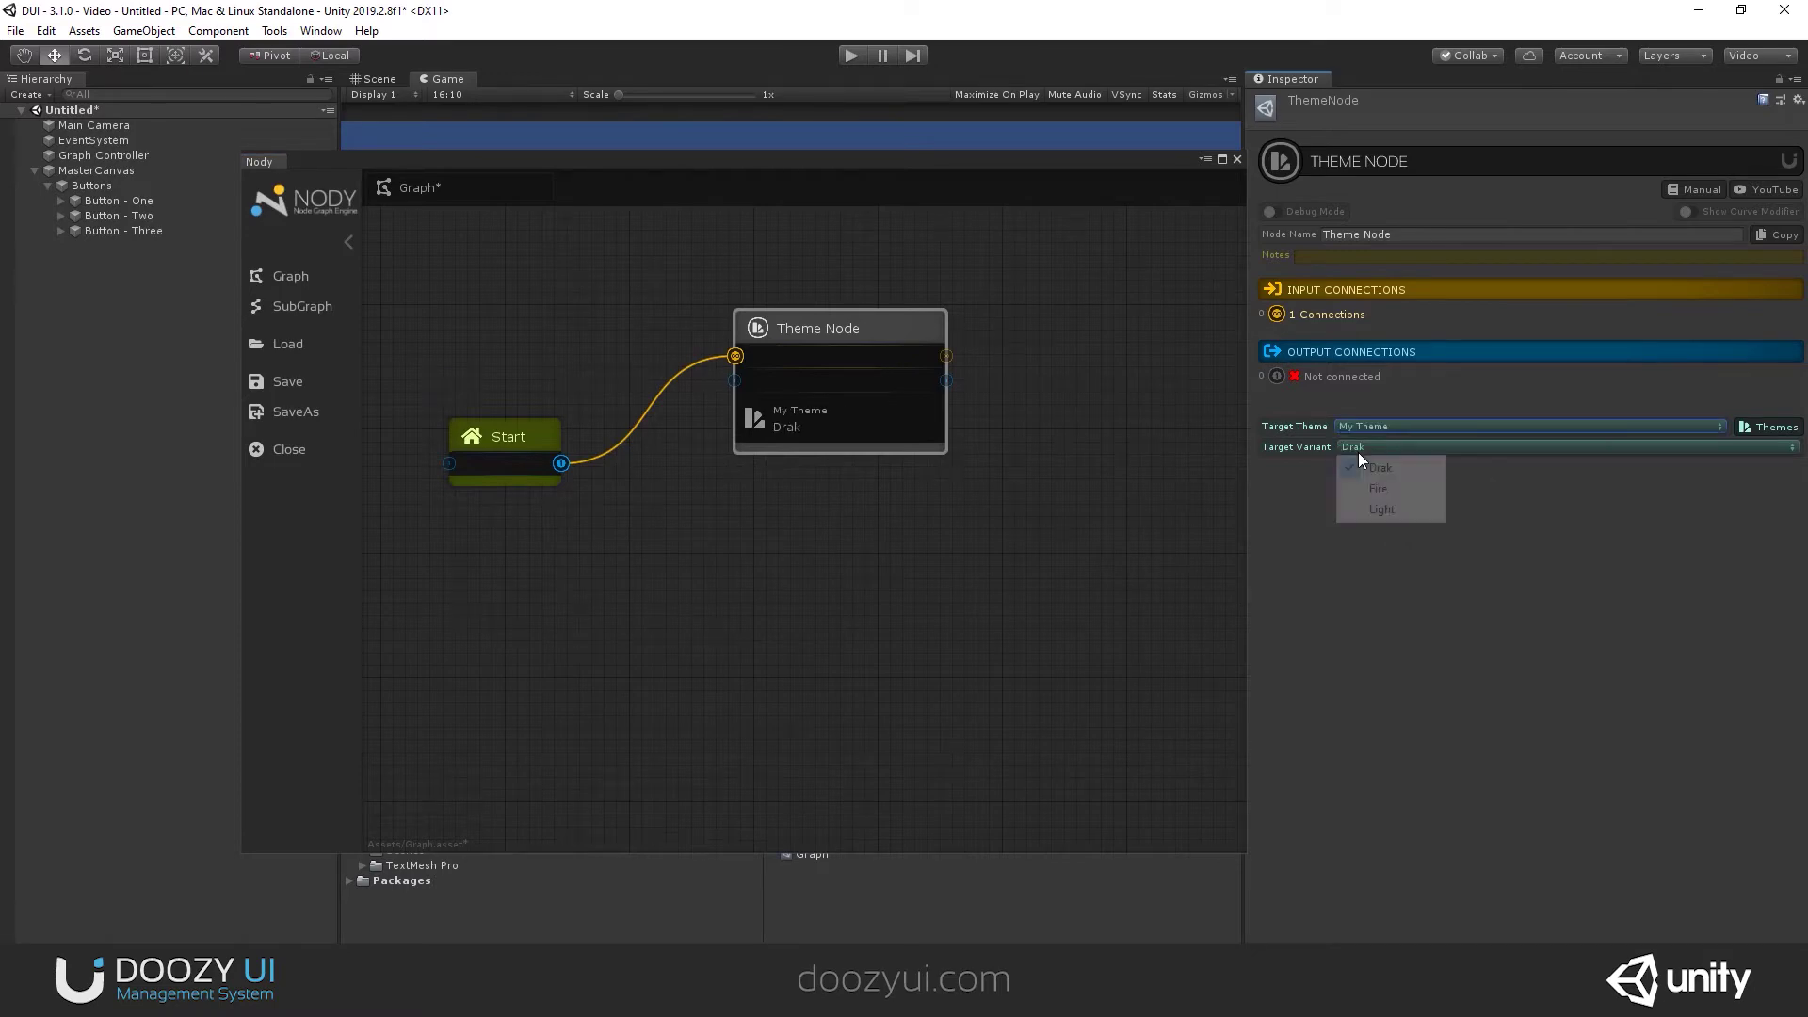
click(1390, 448)
click(1367, 427)
click(1384, 468)
Open the theme manager, examine the variants of Another Theme, General and My Theme, and close it
click(1753, 427)
drag(945, 307, 499, 155)
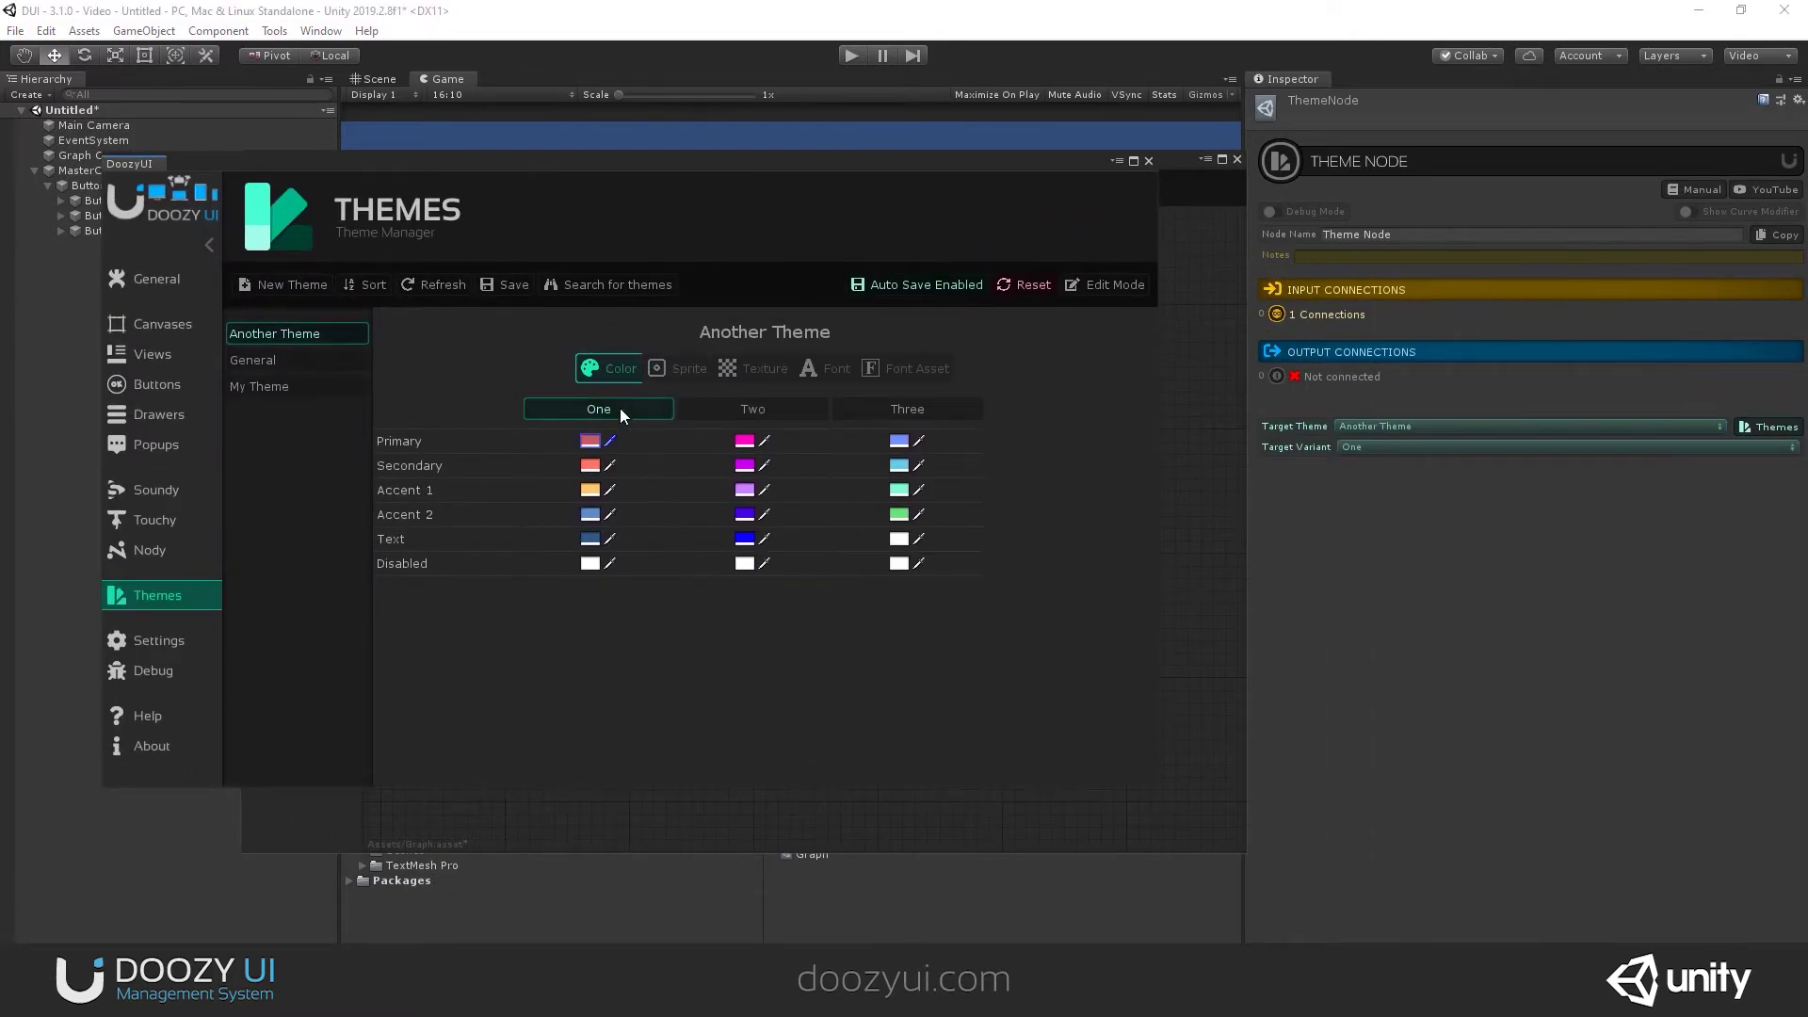
click(745, 414)
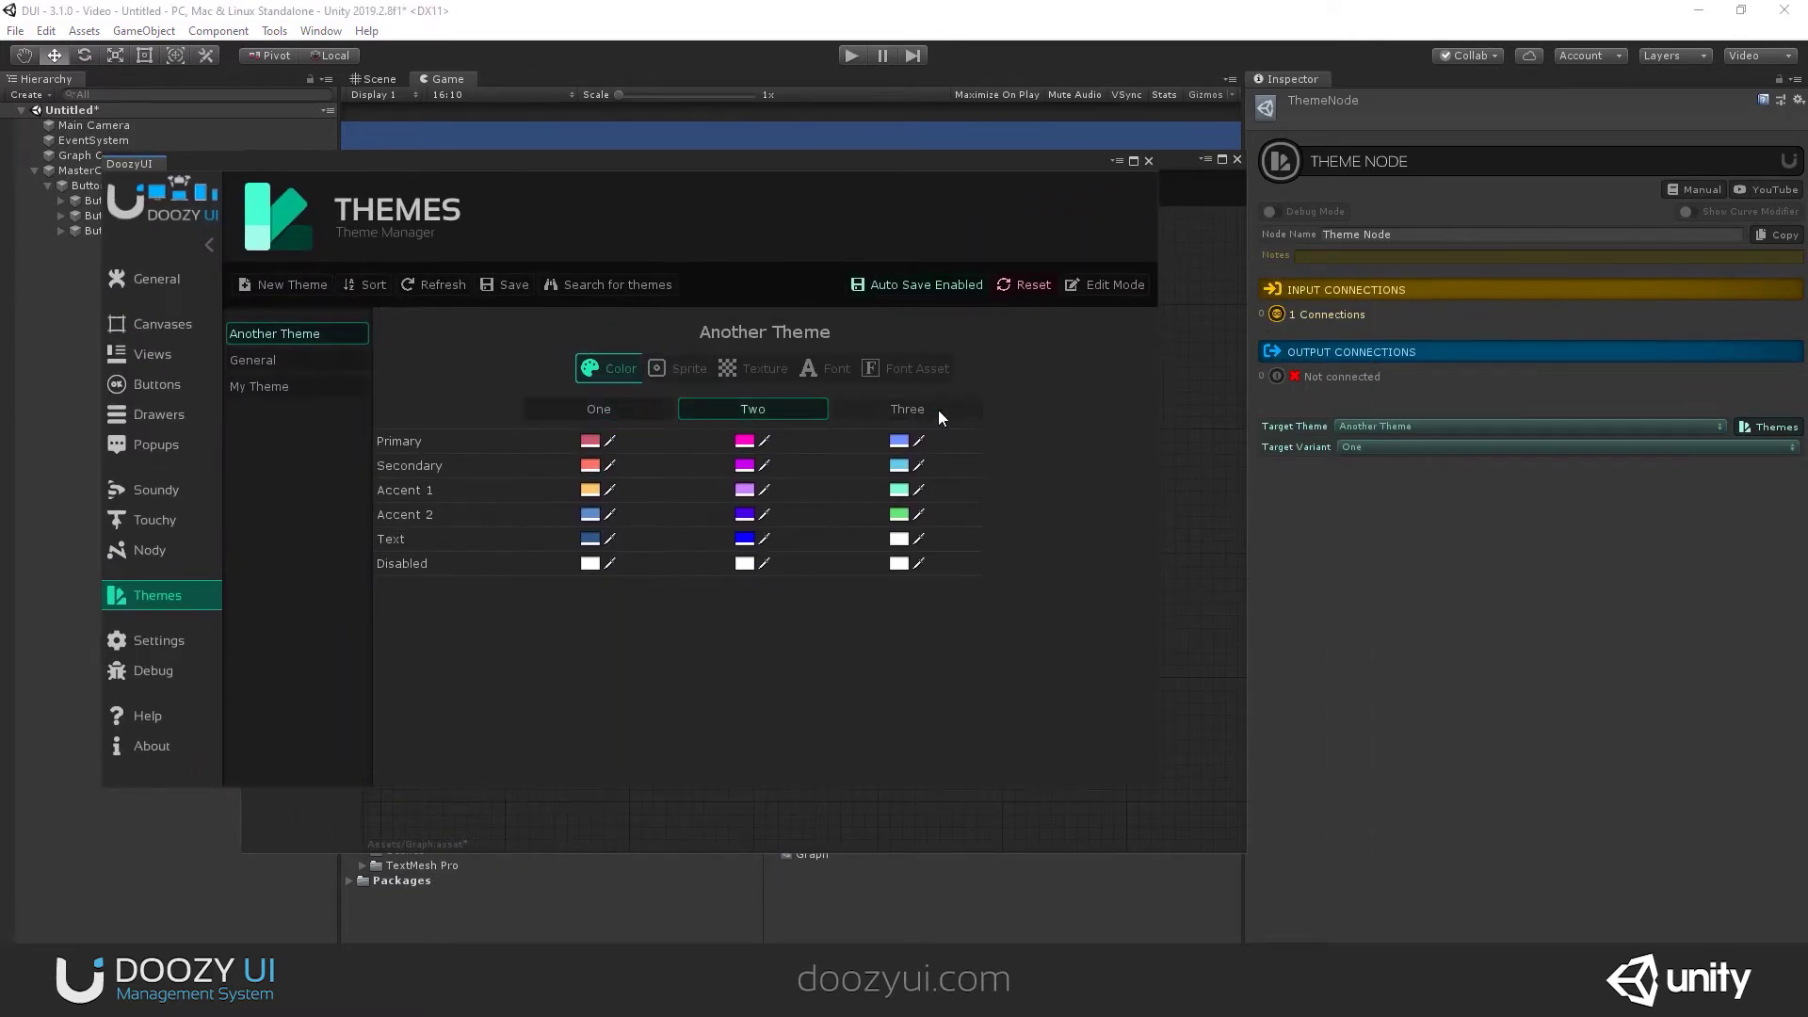
click(886, 416)
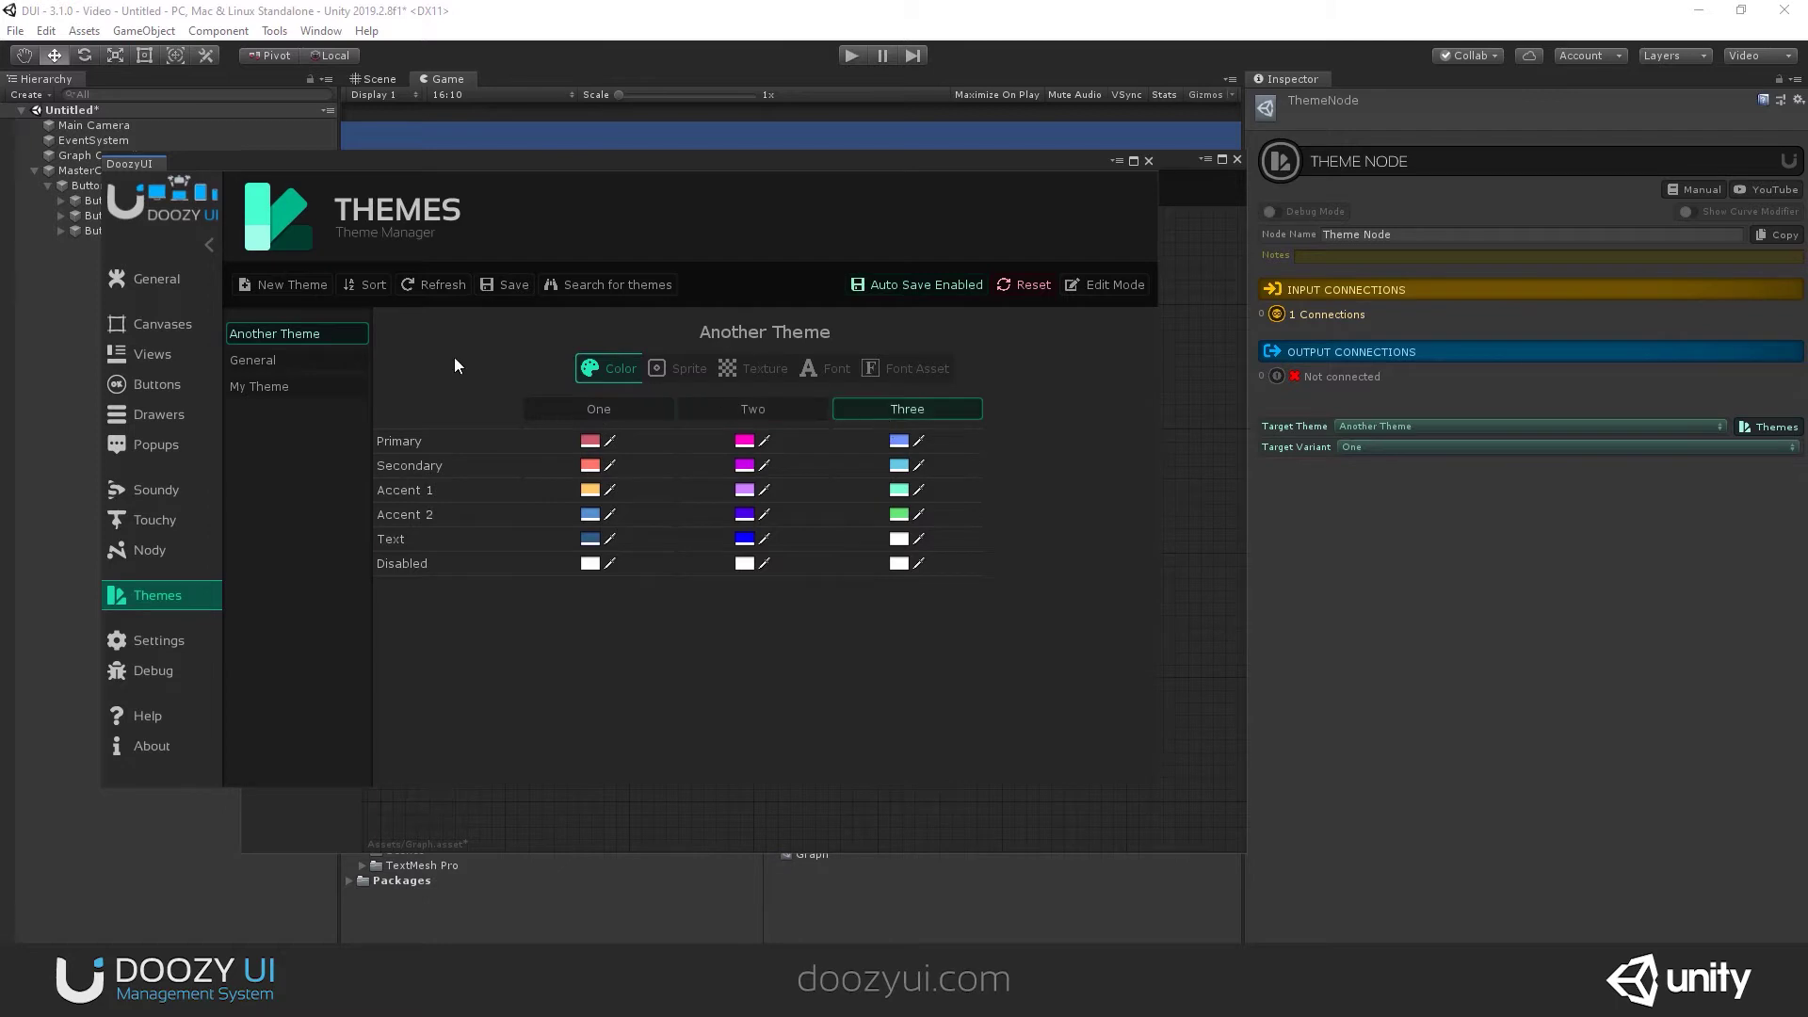
click(316, 359)
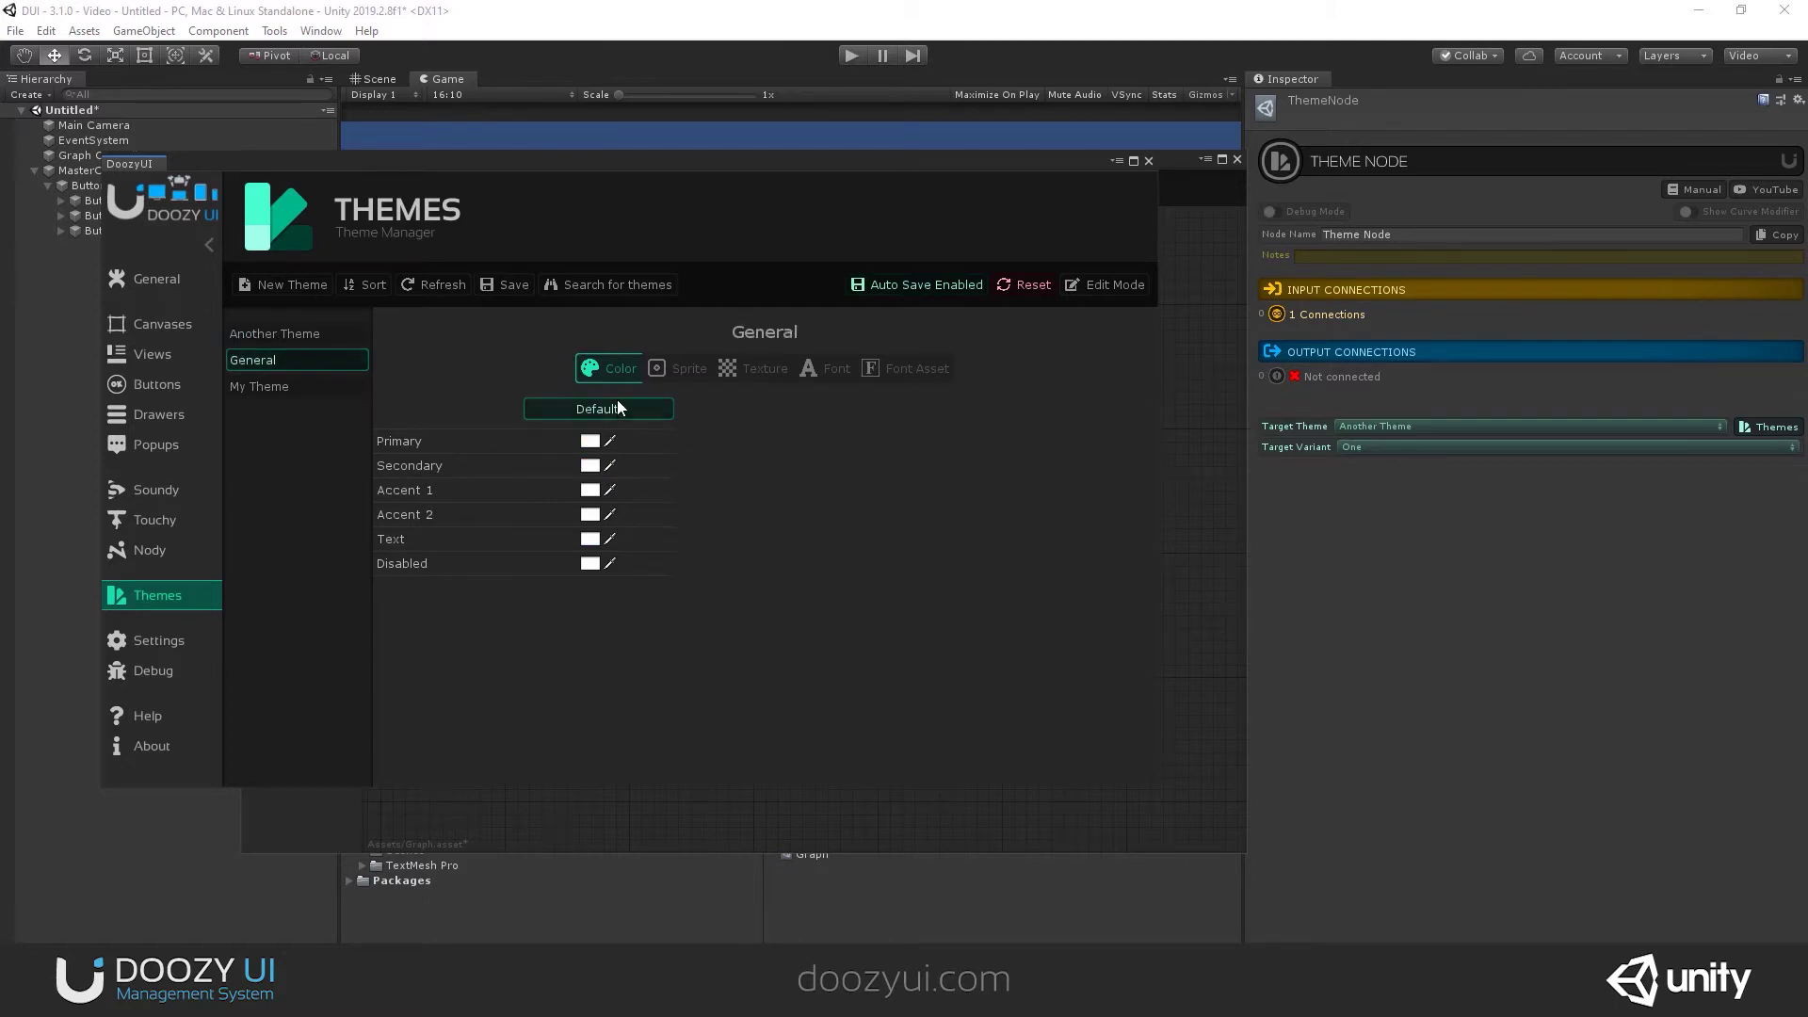
click(314, 386)
click(715, 409)
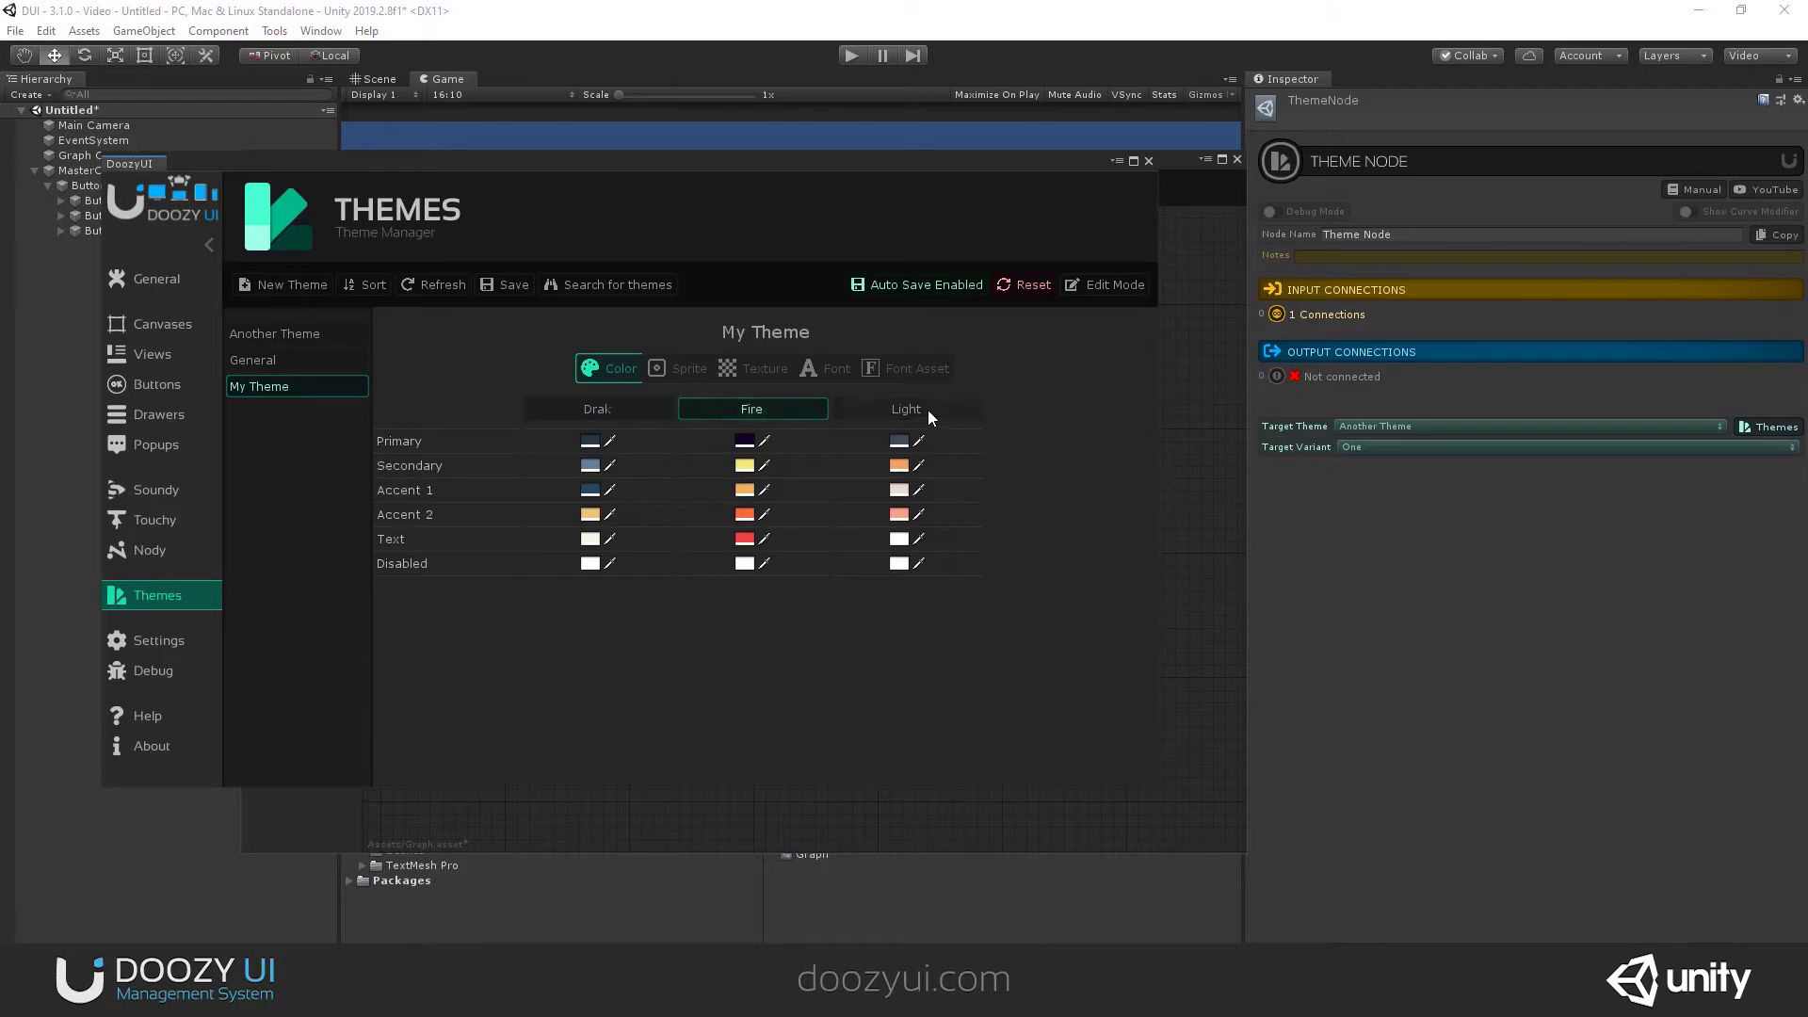
click(928, 415)
click(599, 415)
click(759, 410)
click(891, 403)
click(1147, 161)
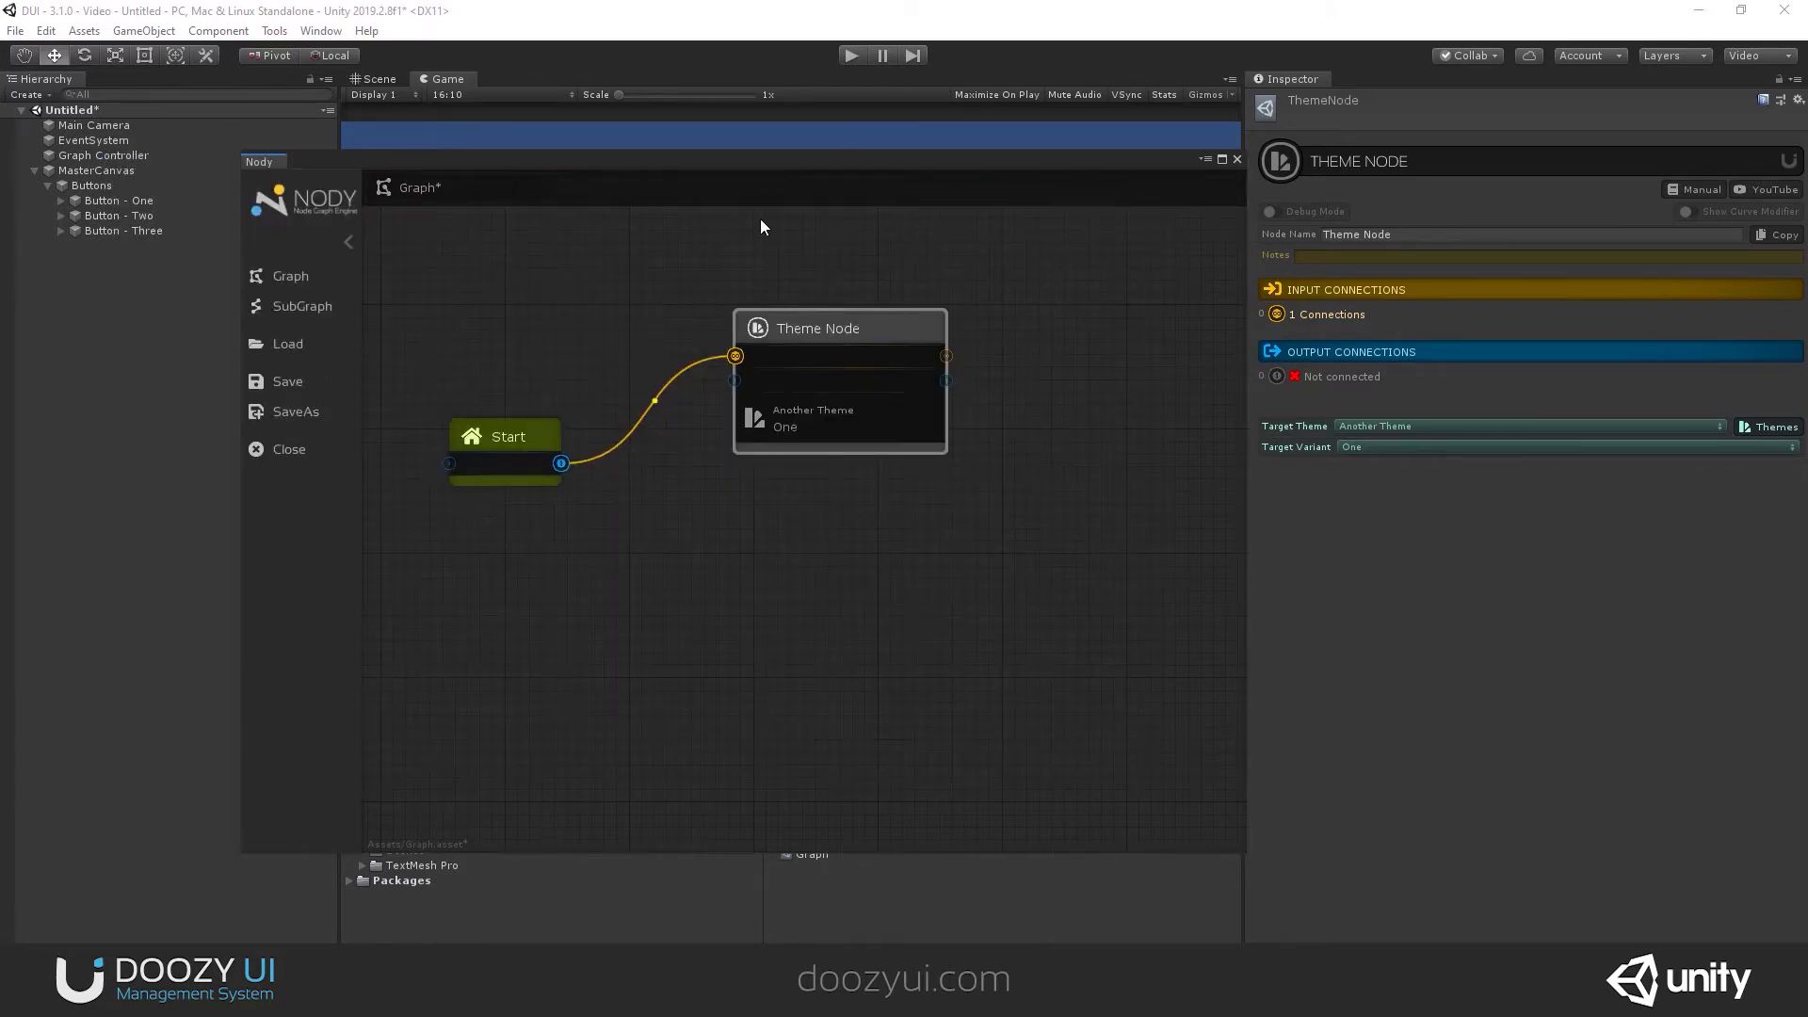
Examine the UI Button category and name settings of Button - One, Button - Two and Button - Three
drag(713, 173, 726, 699)
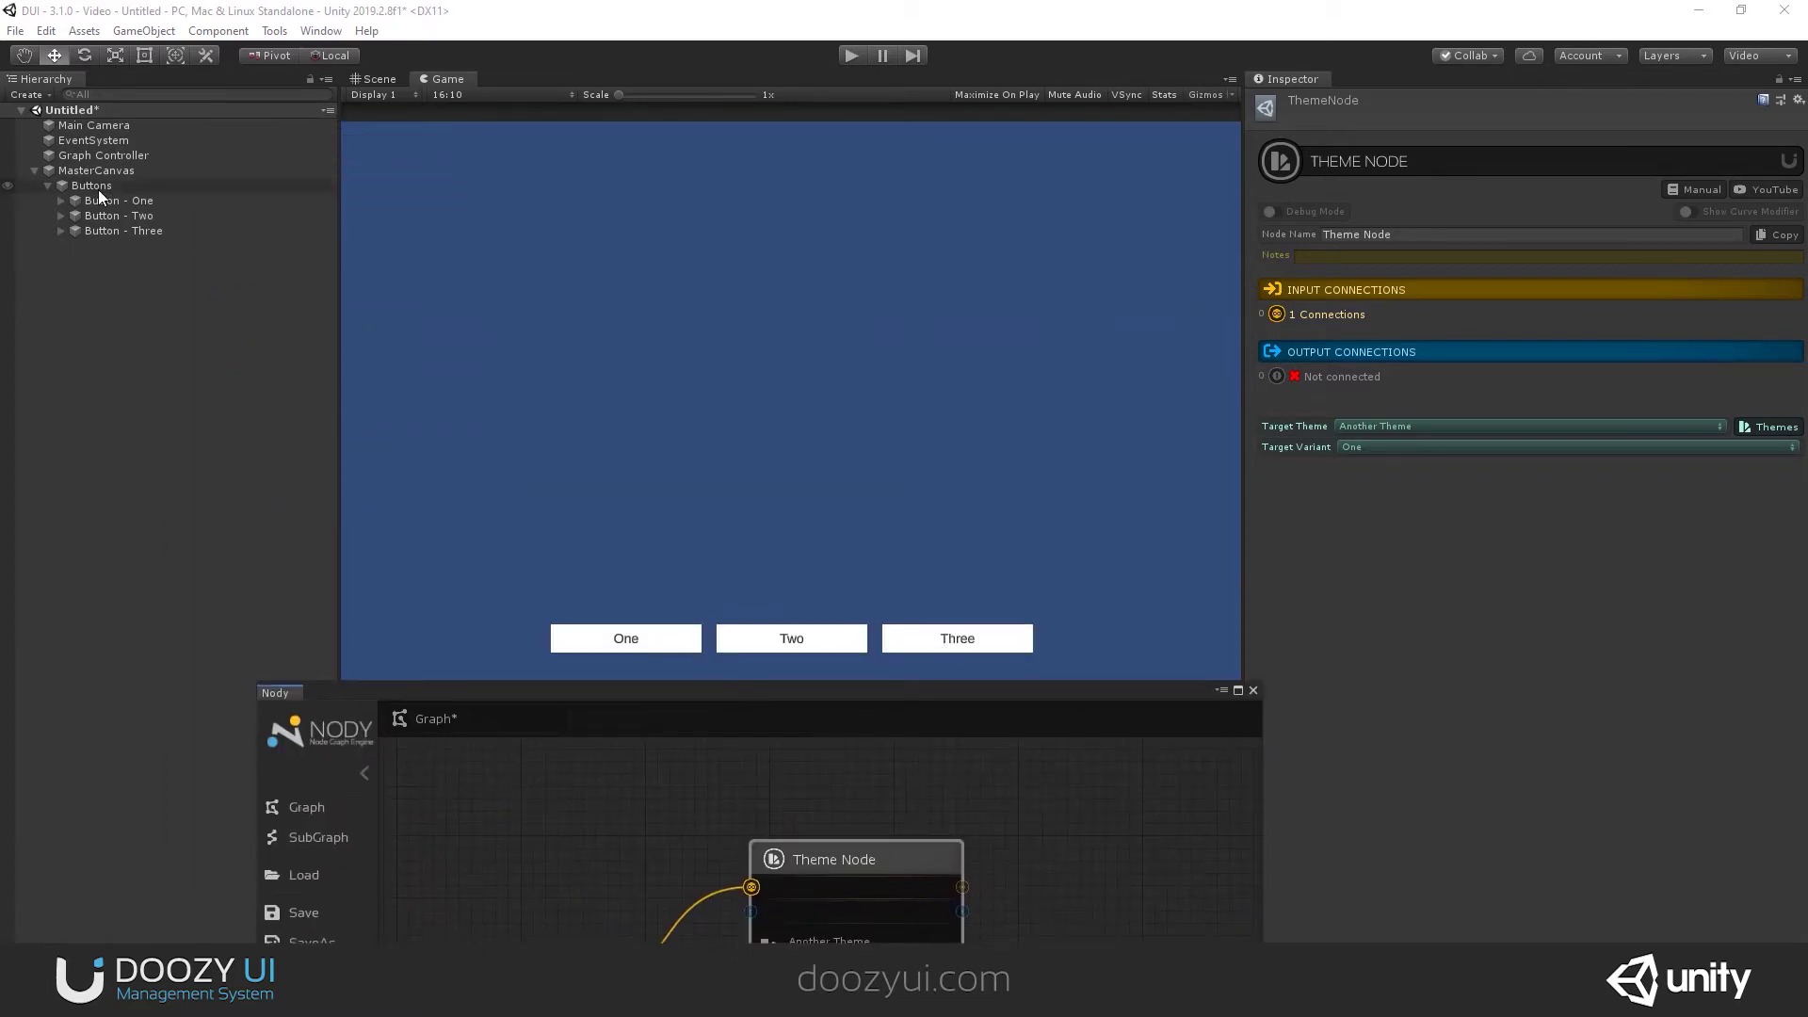
click(120, 201)
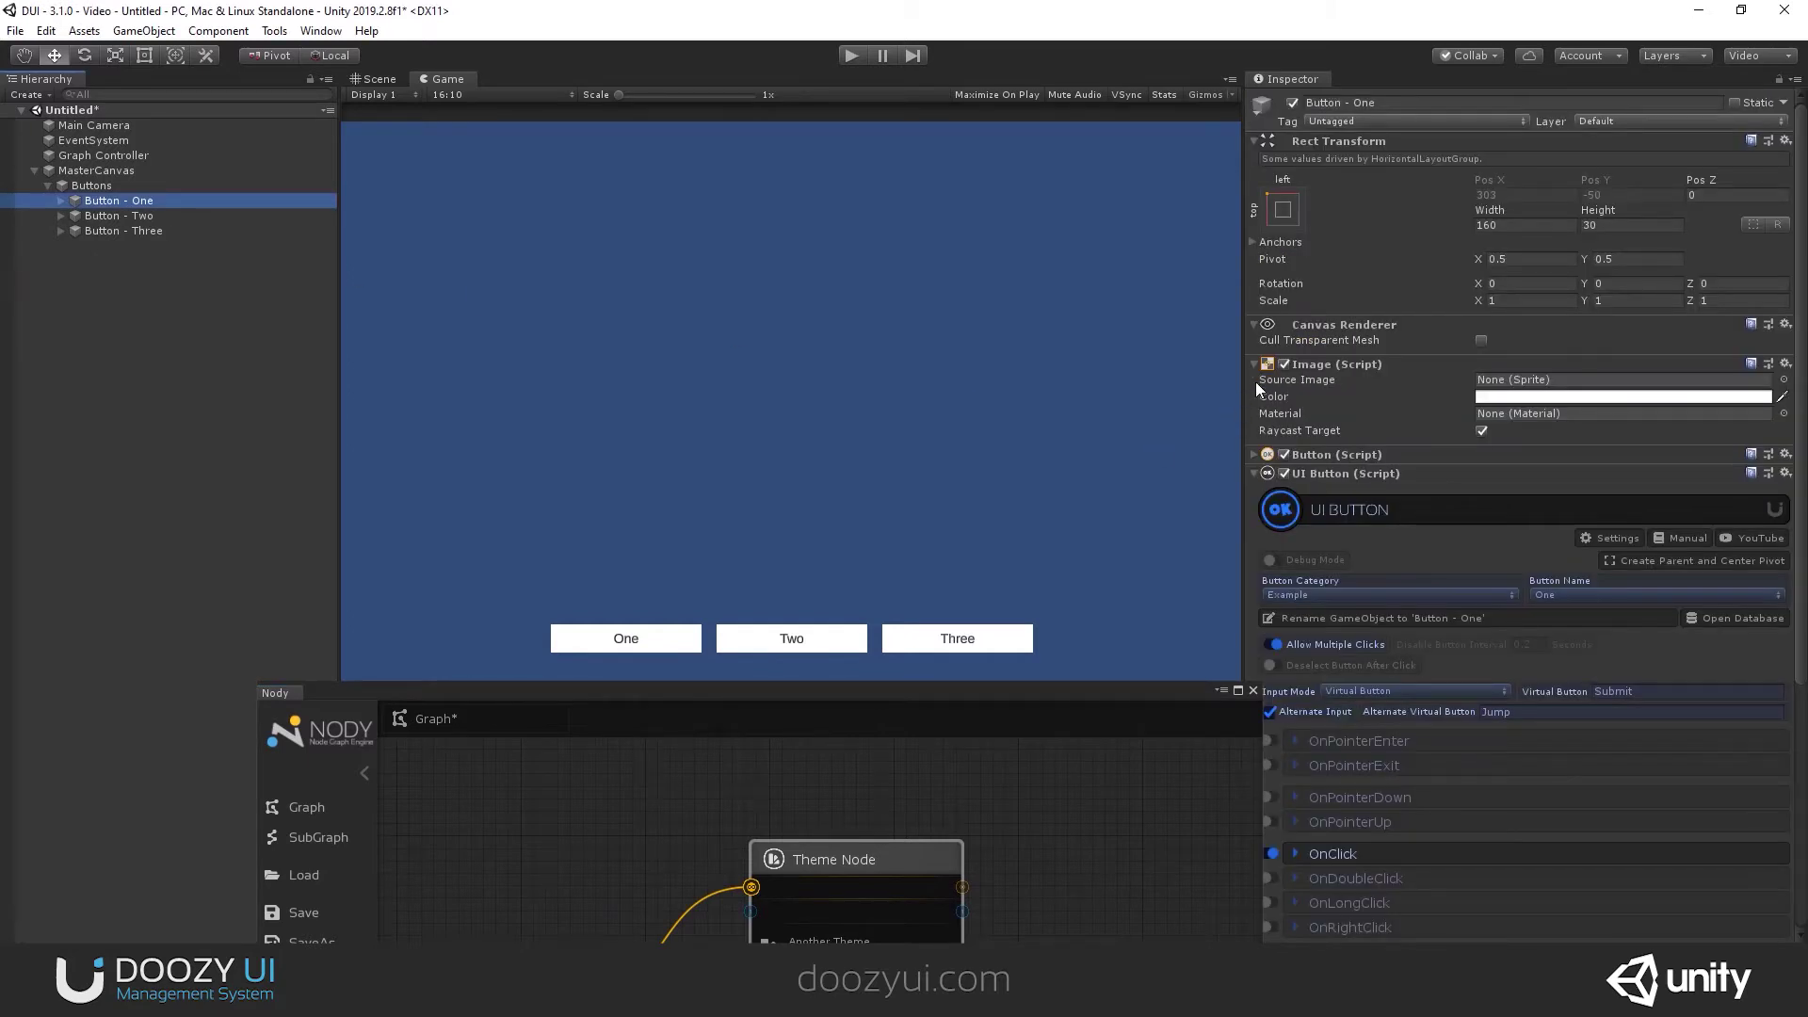
click(1256, 369)
click(1253, 326)
click(1252, 324)
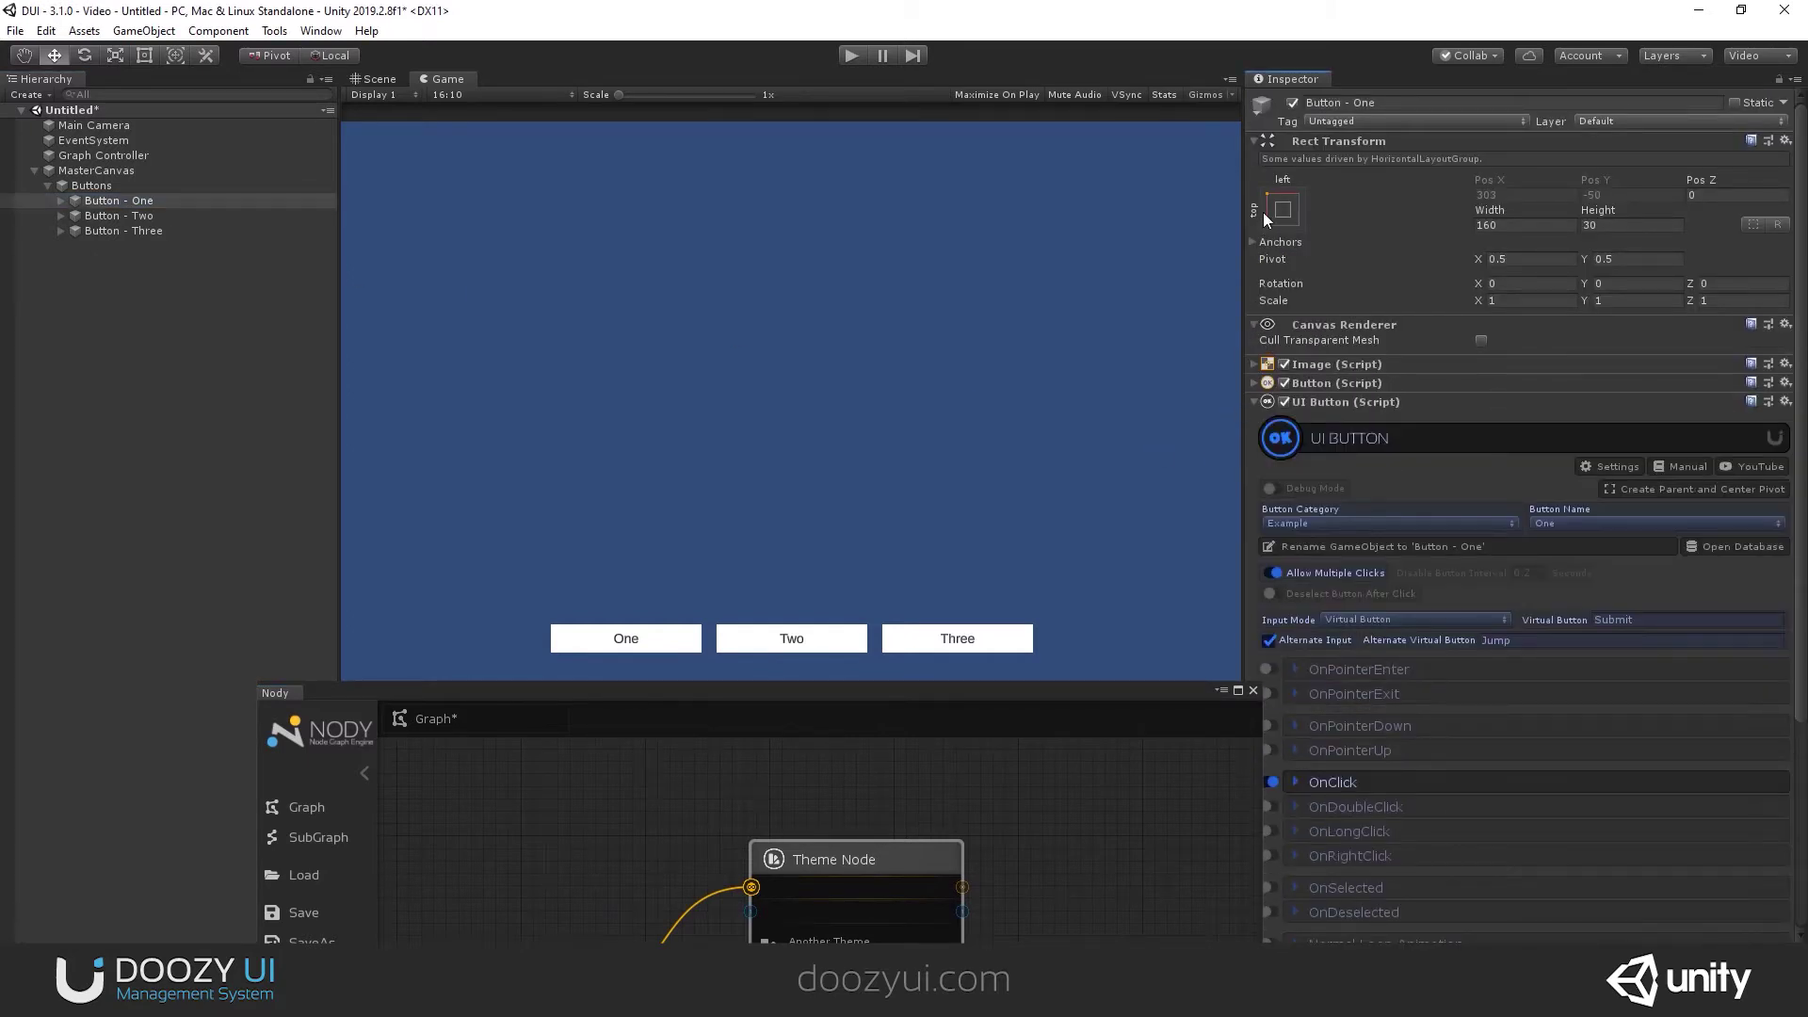
click(1253, 142)
click(1255, 160)
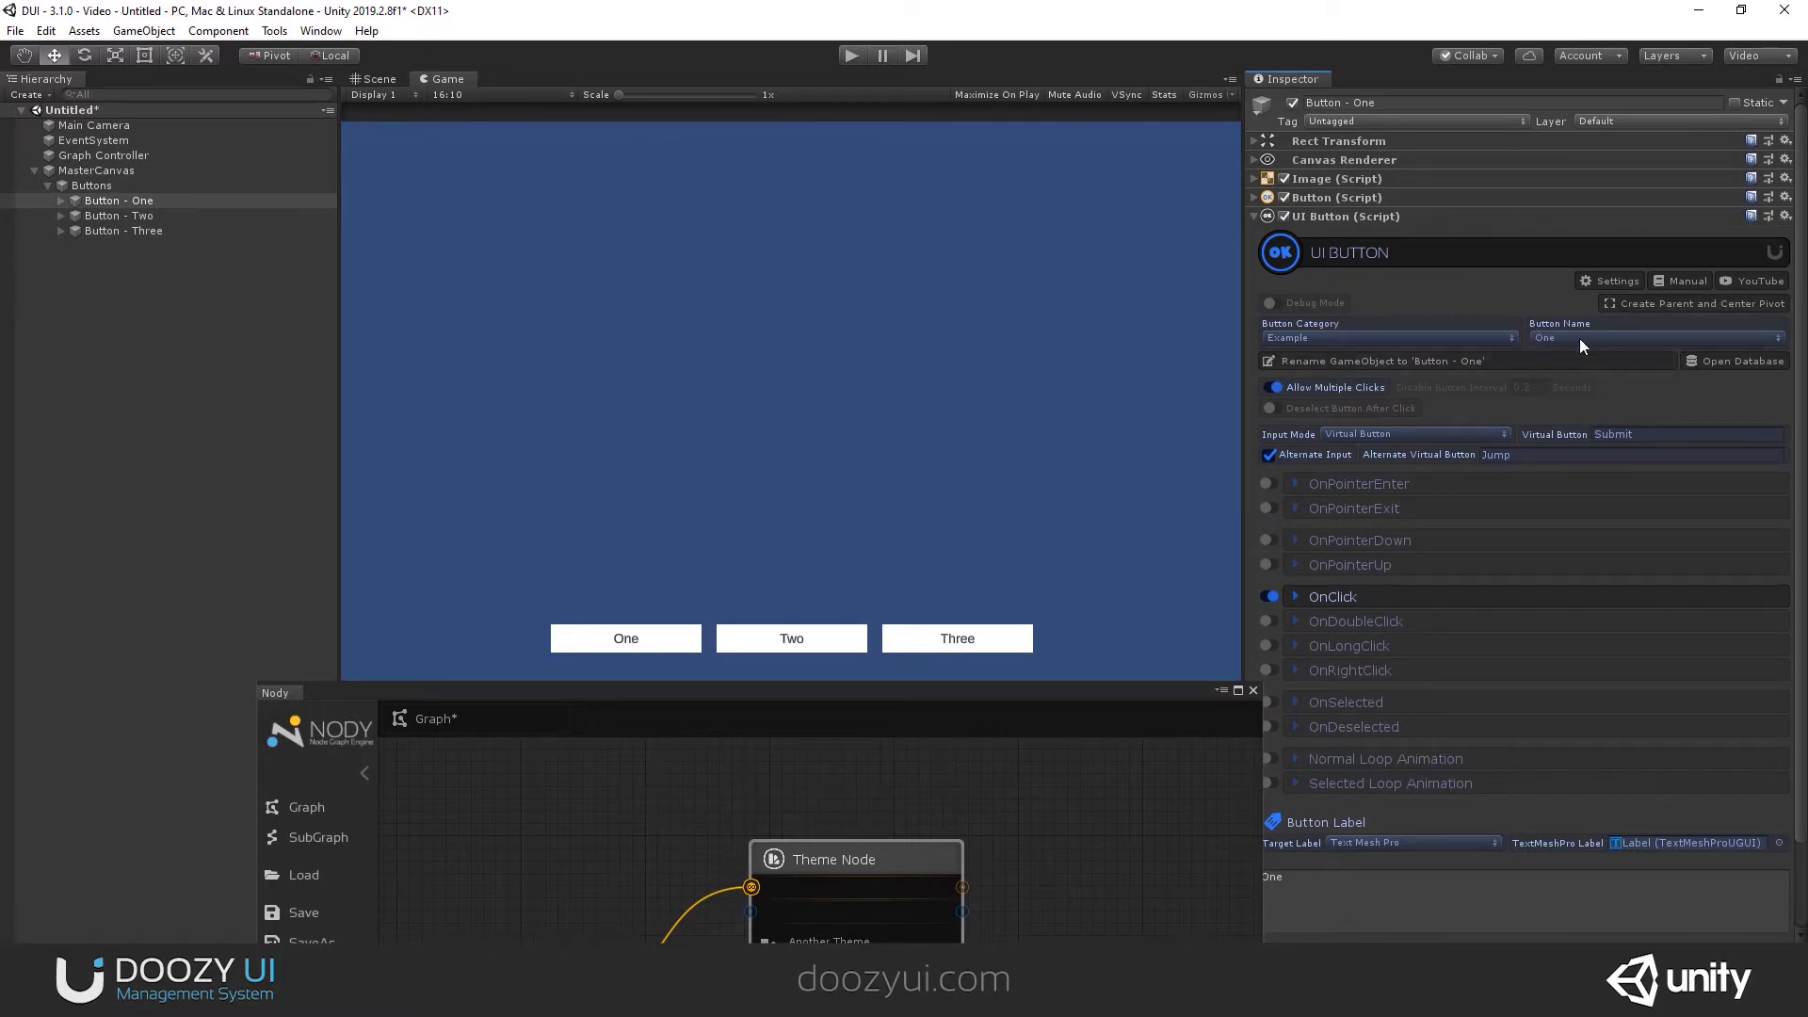
click(189, 216)
click(96, 234)
scroll(1563, 377, down, 2)
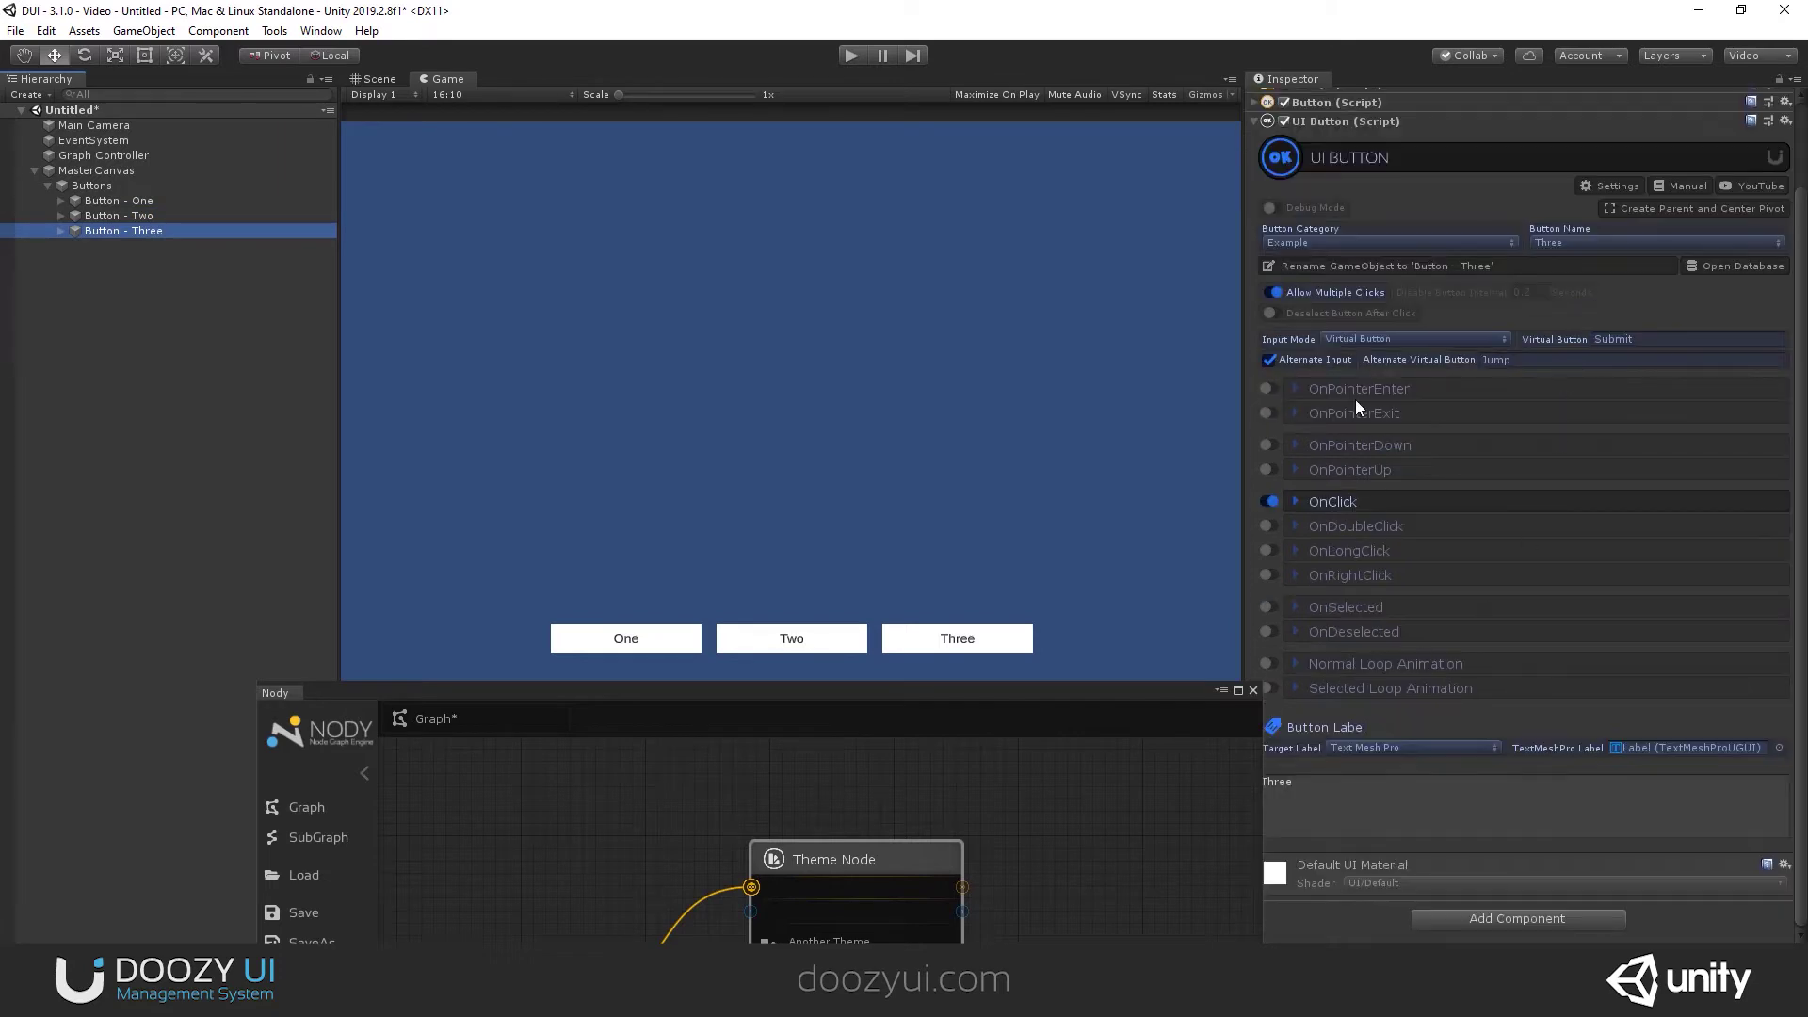
Check the variants available to the Theme node and delete that node from the graph
drag(914, 693, 668, 656)
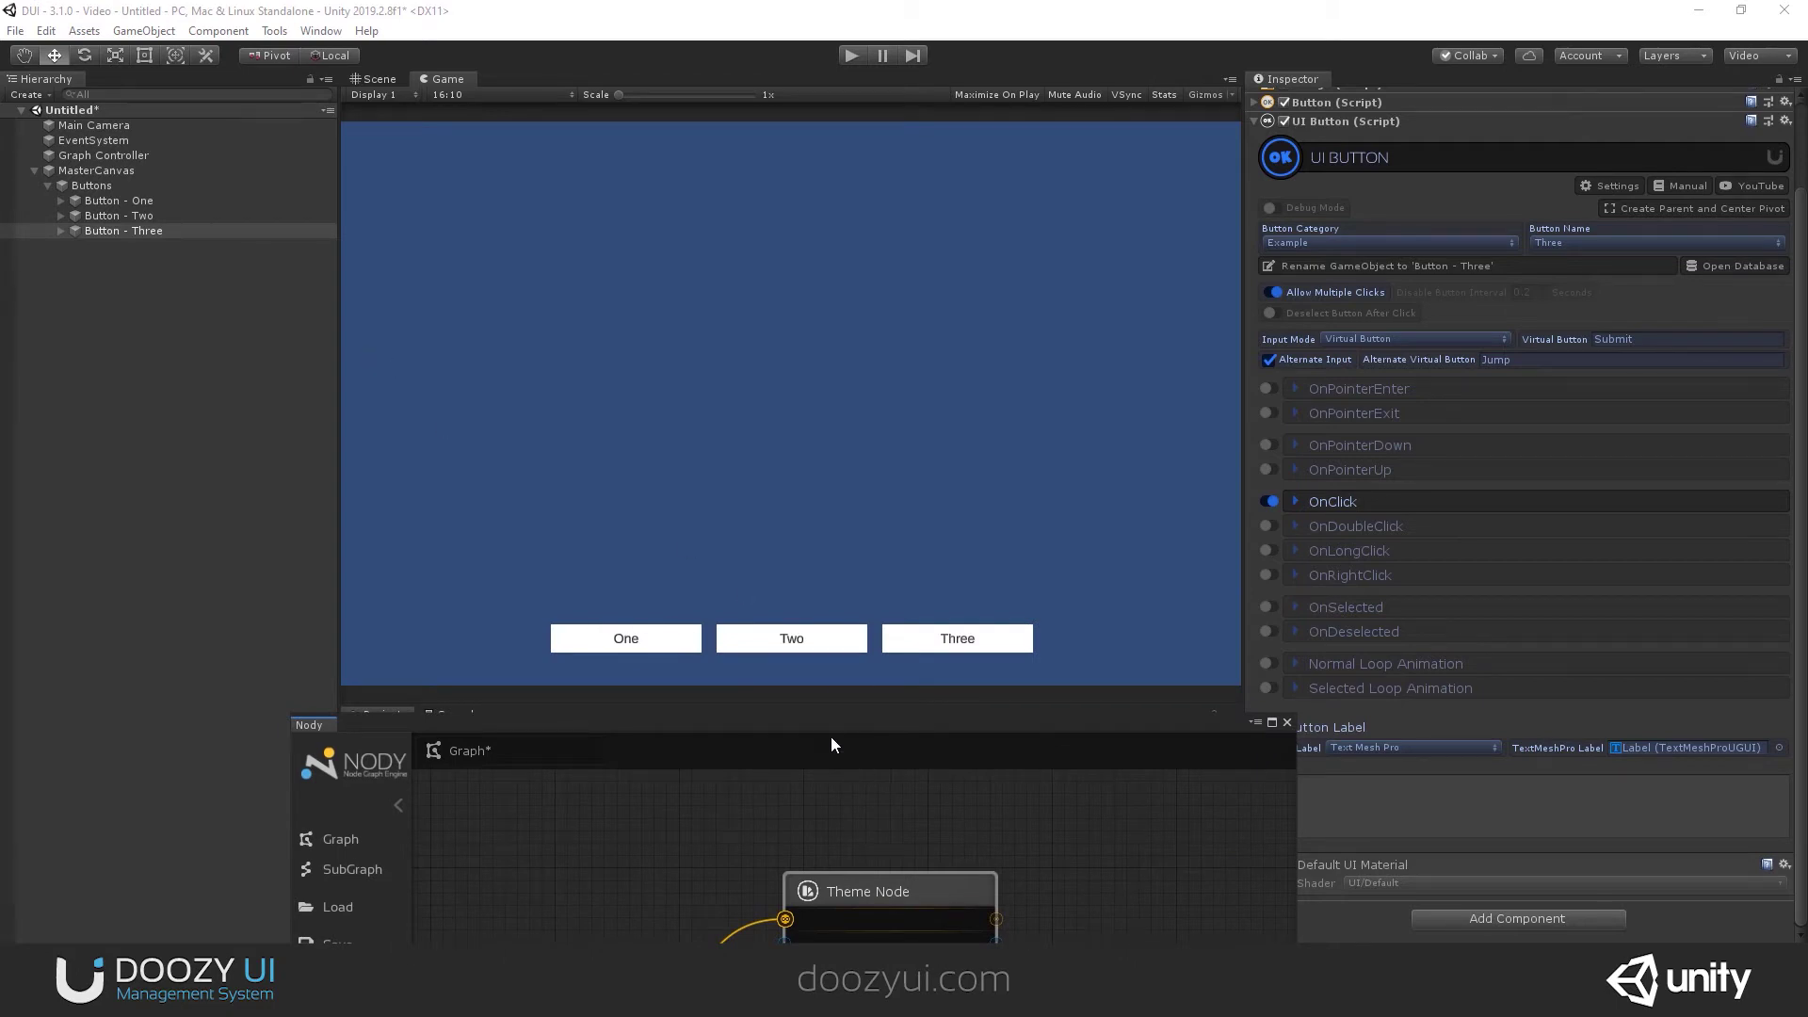
drag(811, 723, 805, 228)
click(912, 405)
click(1363, 448)
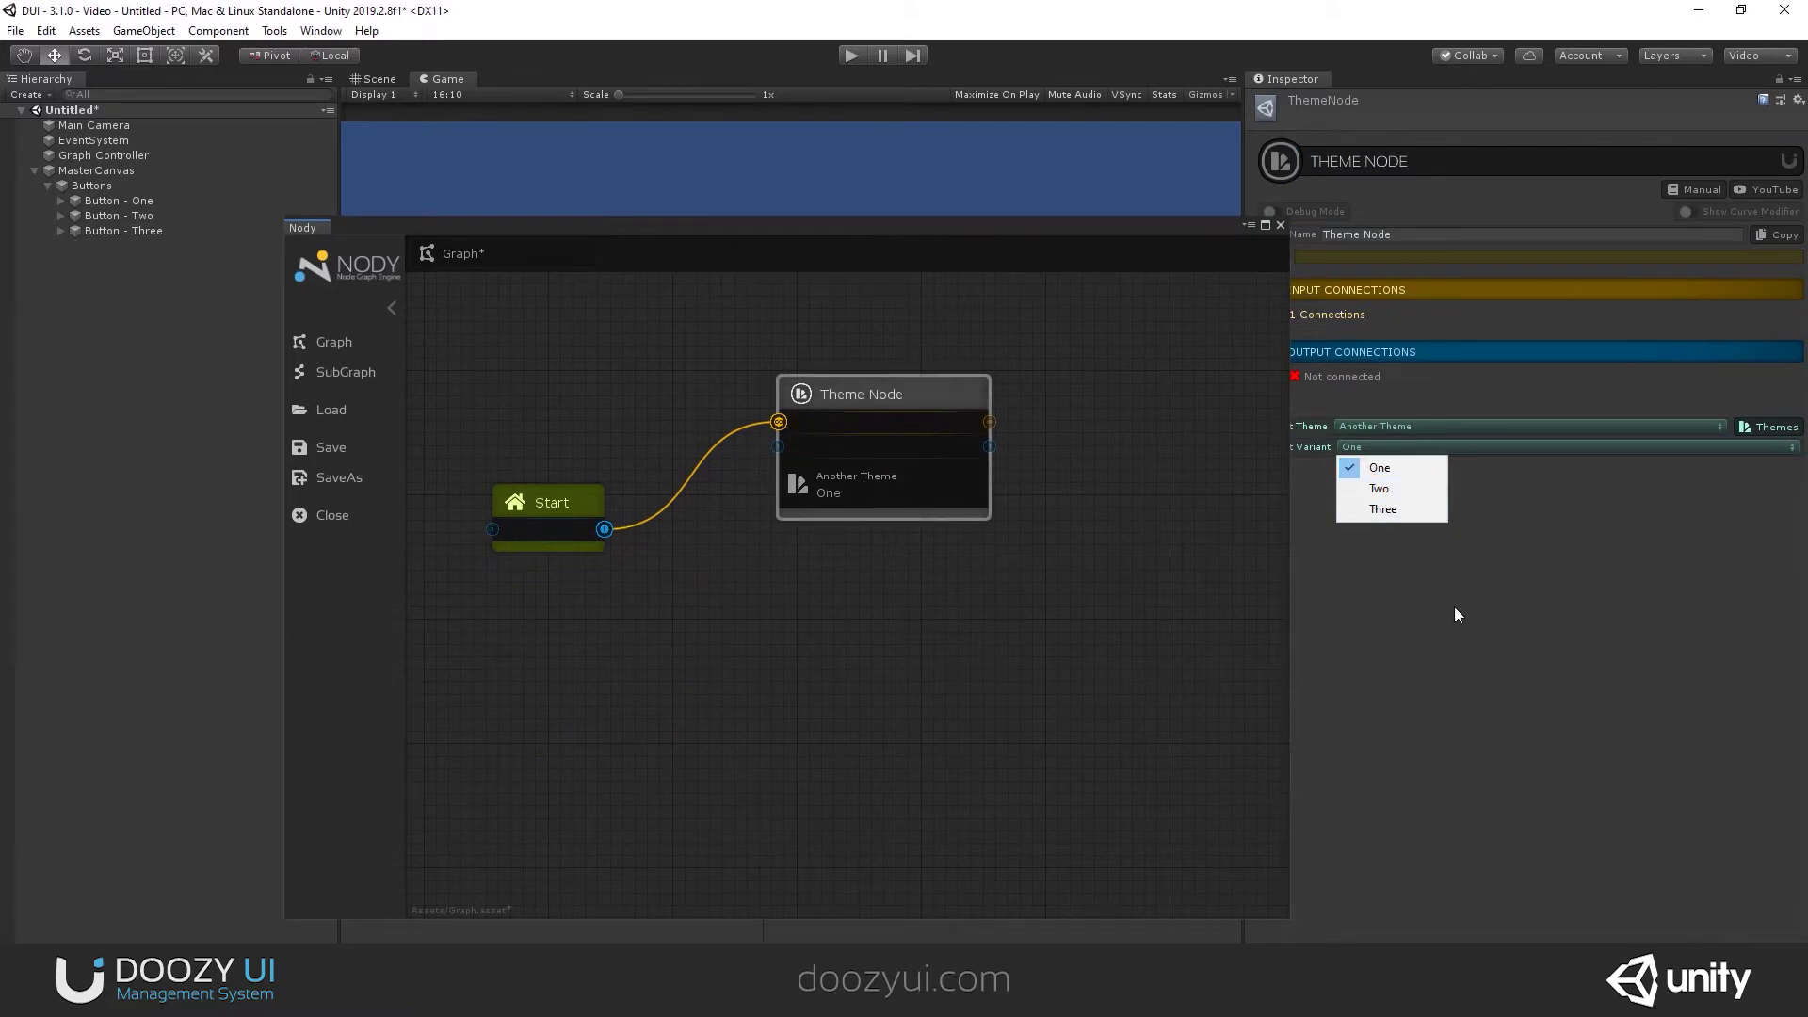
click(854, 389)
key(Delete)
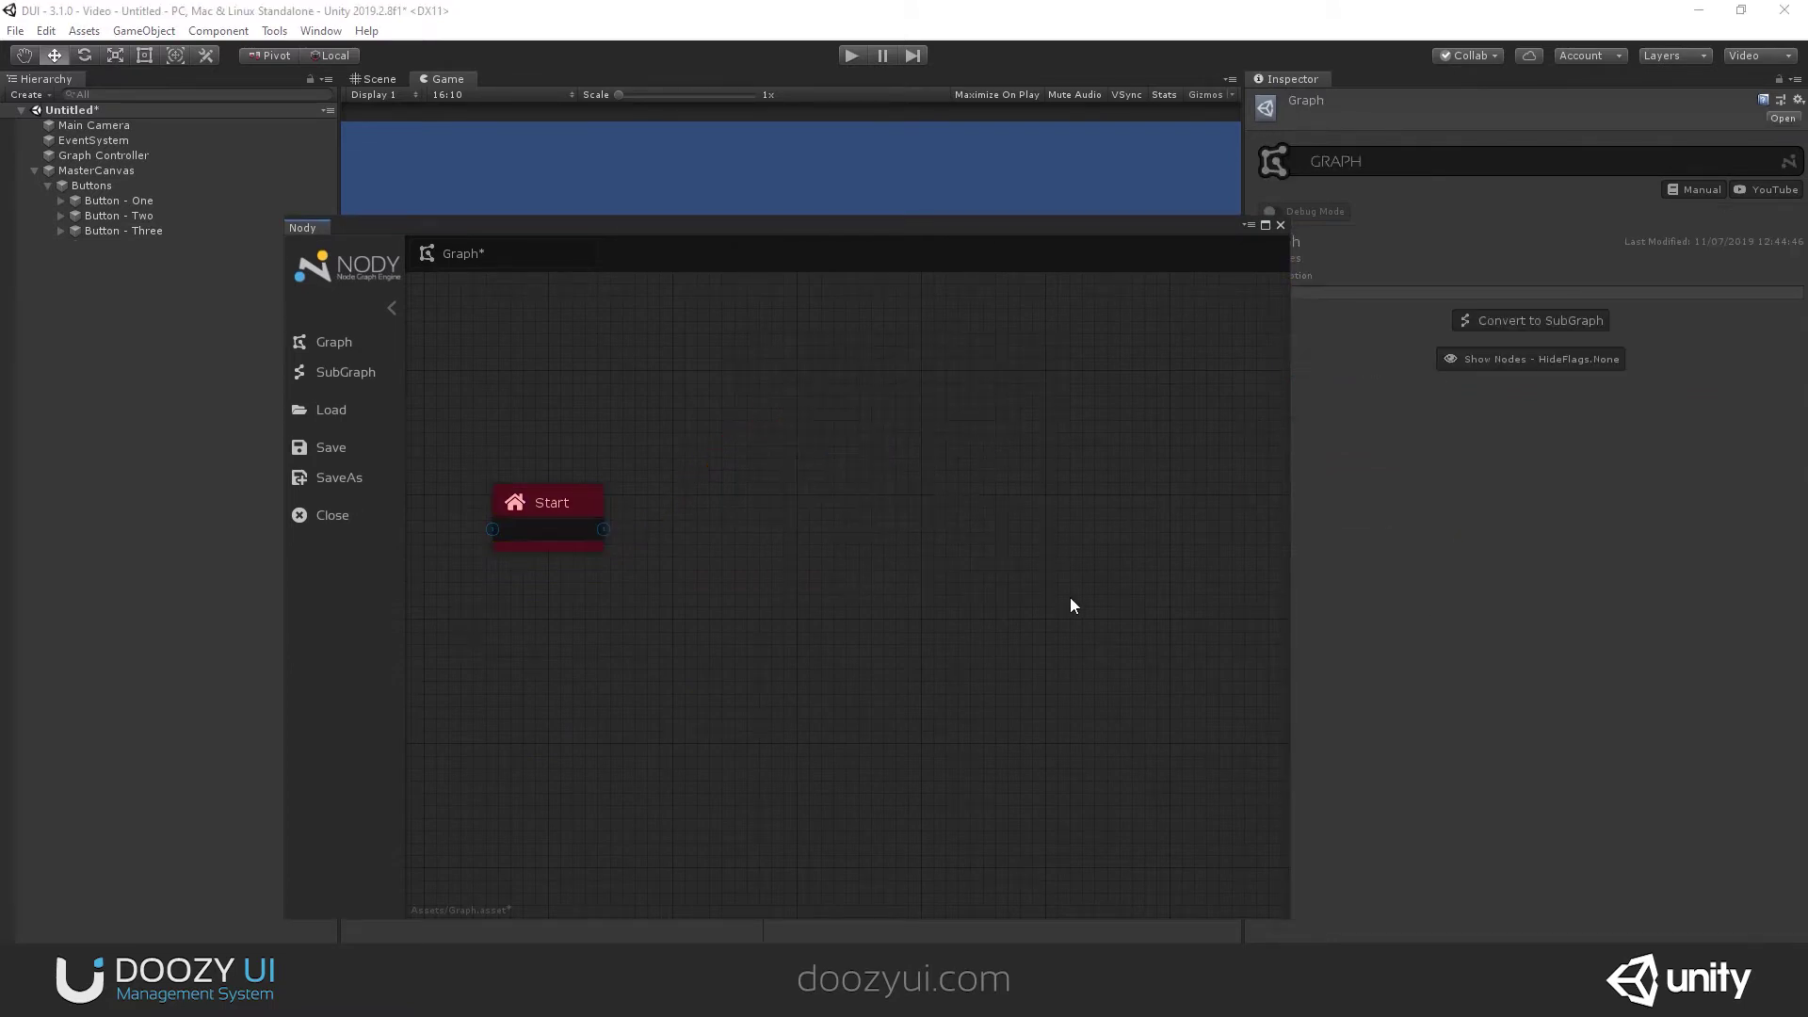
Add a Portal node to the graph and place it up and to the right of the Start node
right_click(885, 415)
mouse_move(951, 425)
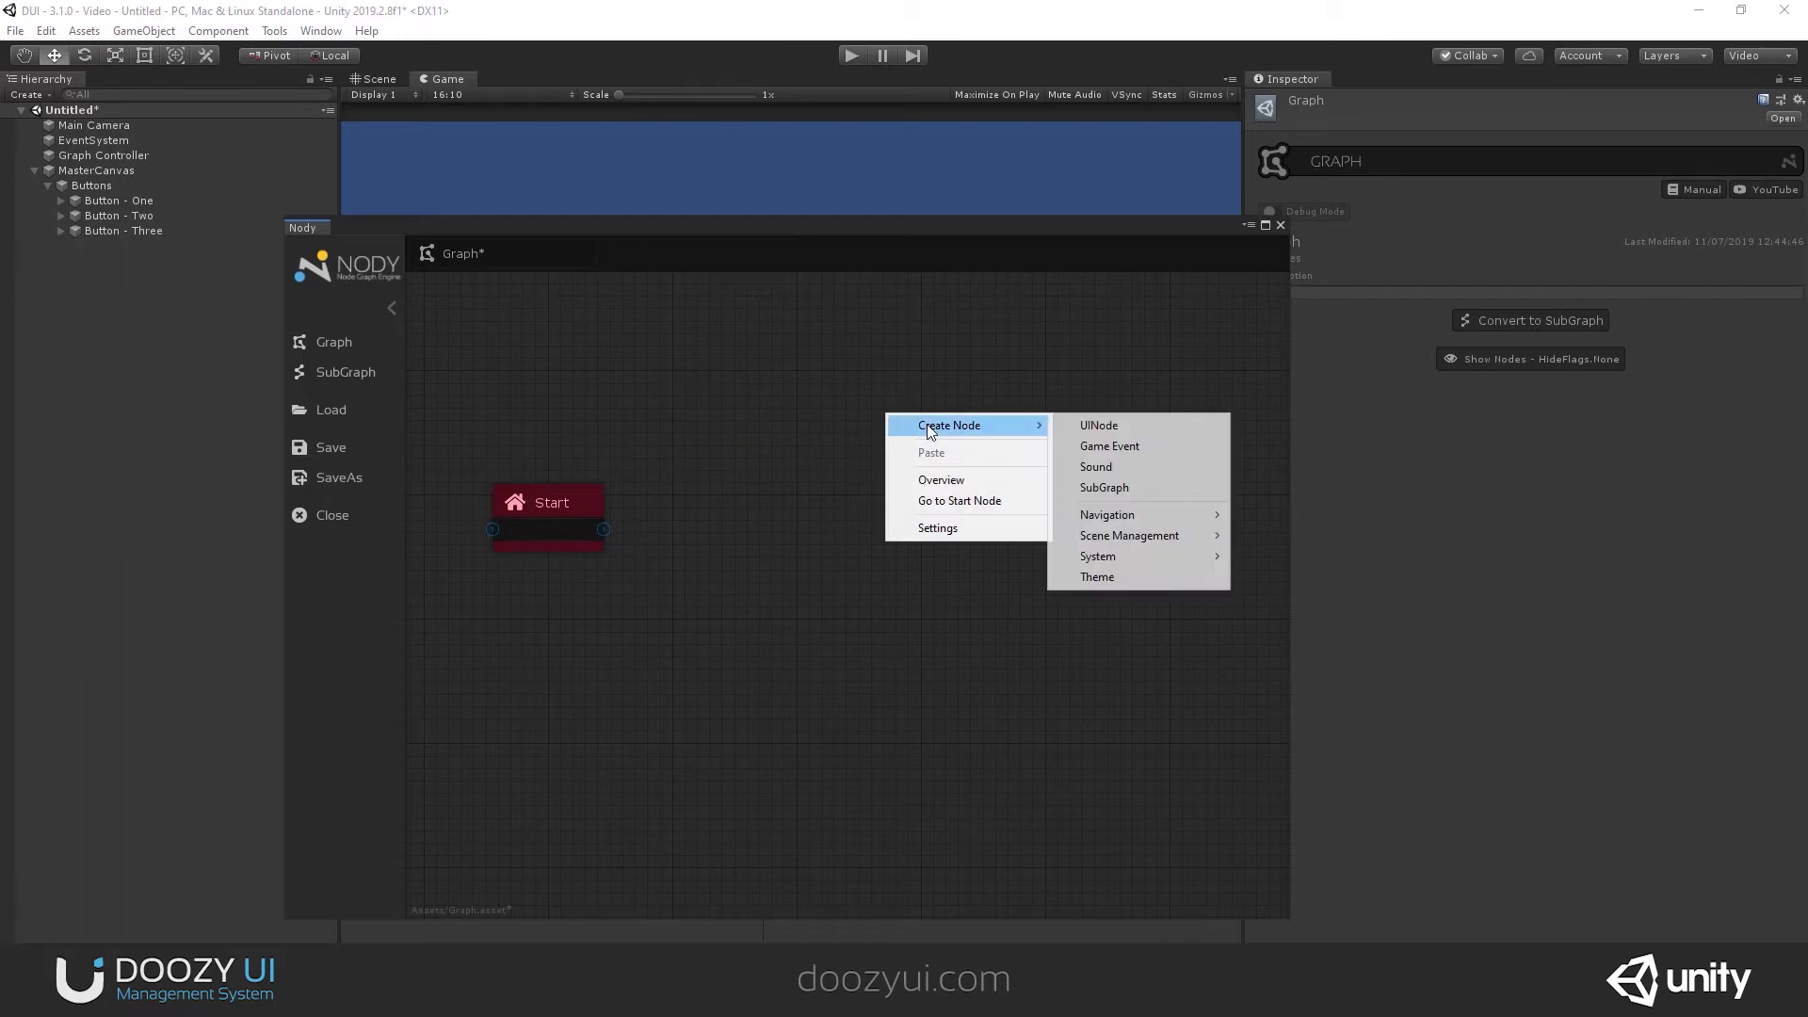
mouse_move(1150, 514)
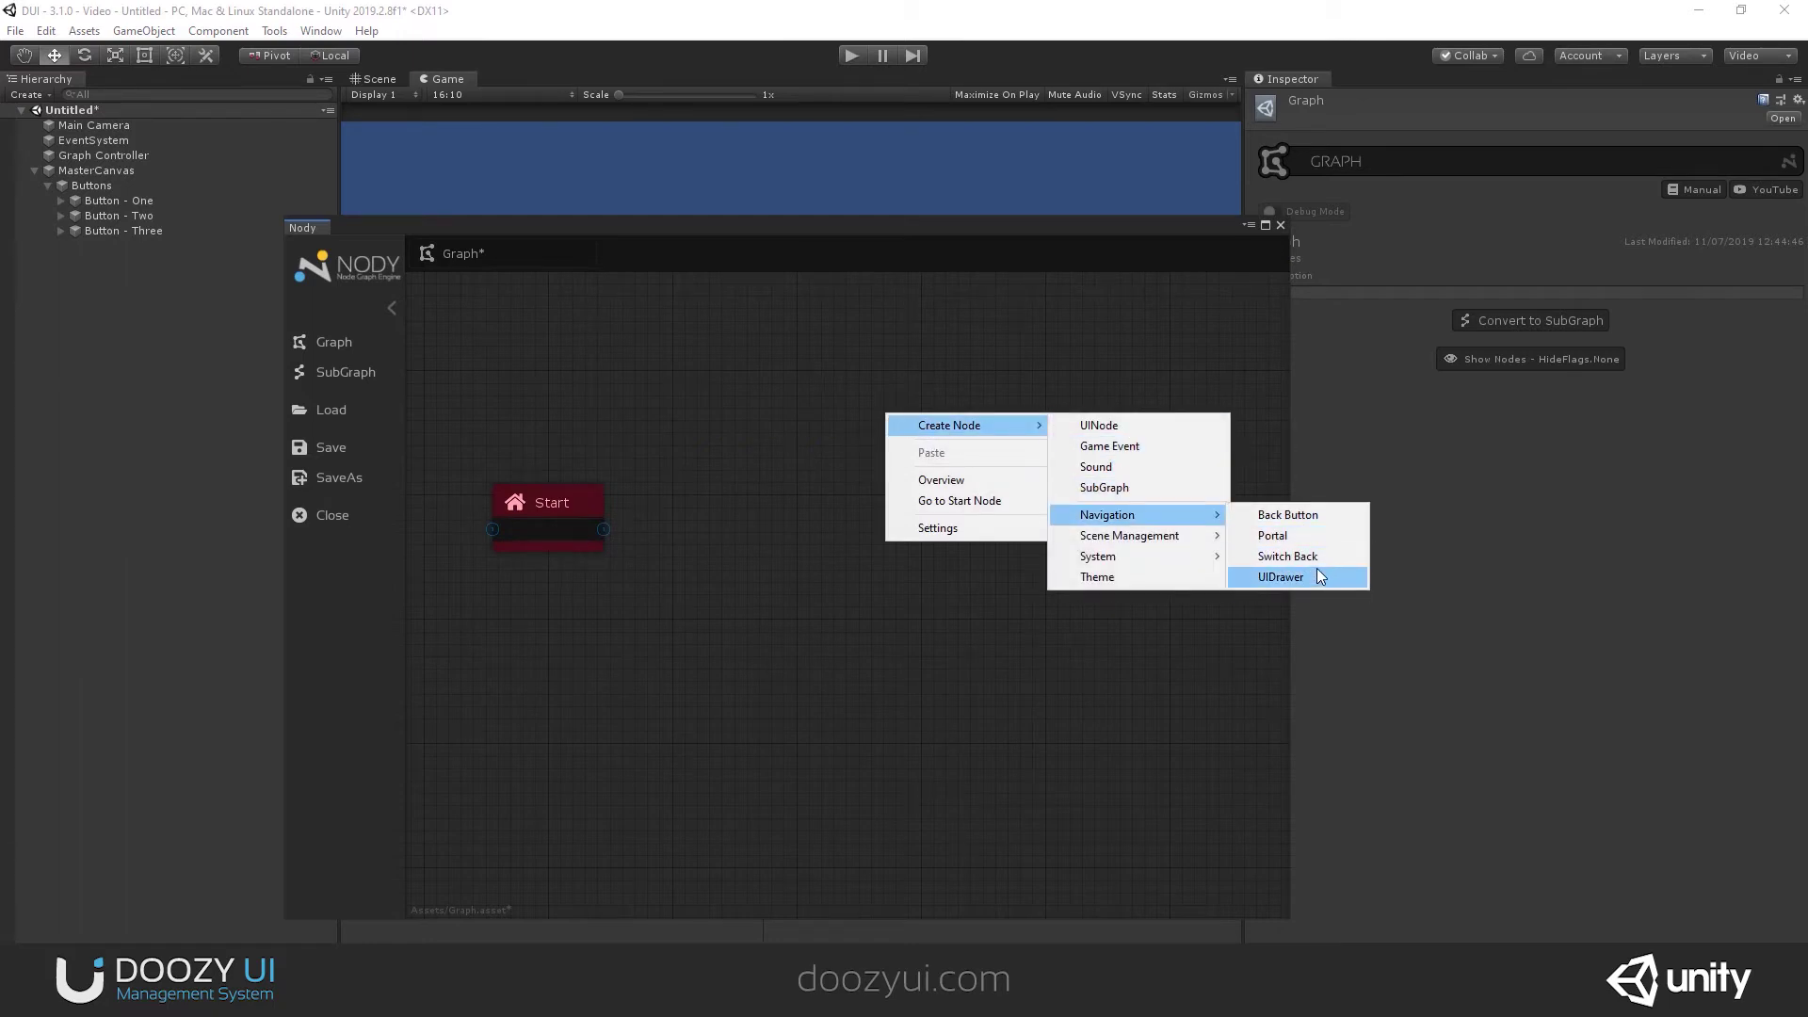
click(1286, 533)
drag(804, 228, 704, 293)
drag(777, 446, 701, 396)
Set the Portal node to listen for the UI Button with category Example and name One
click(1365, 398)
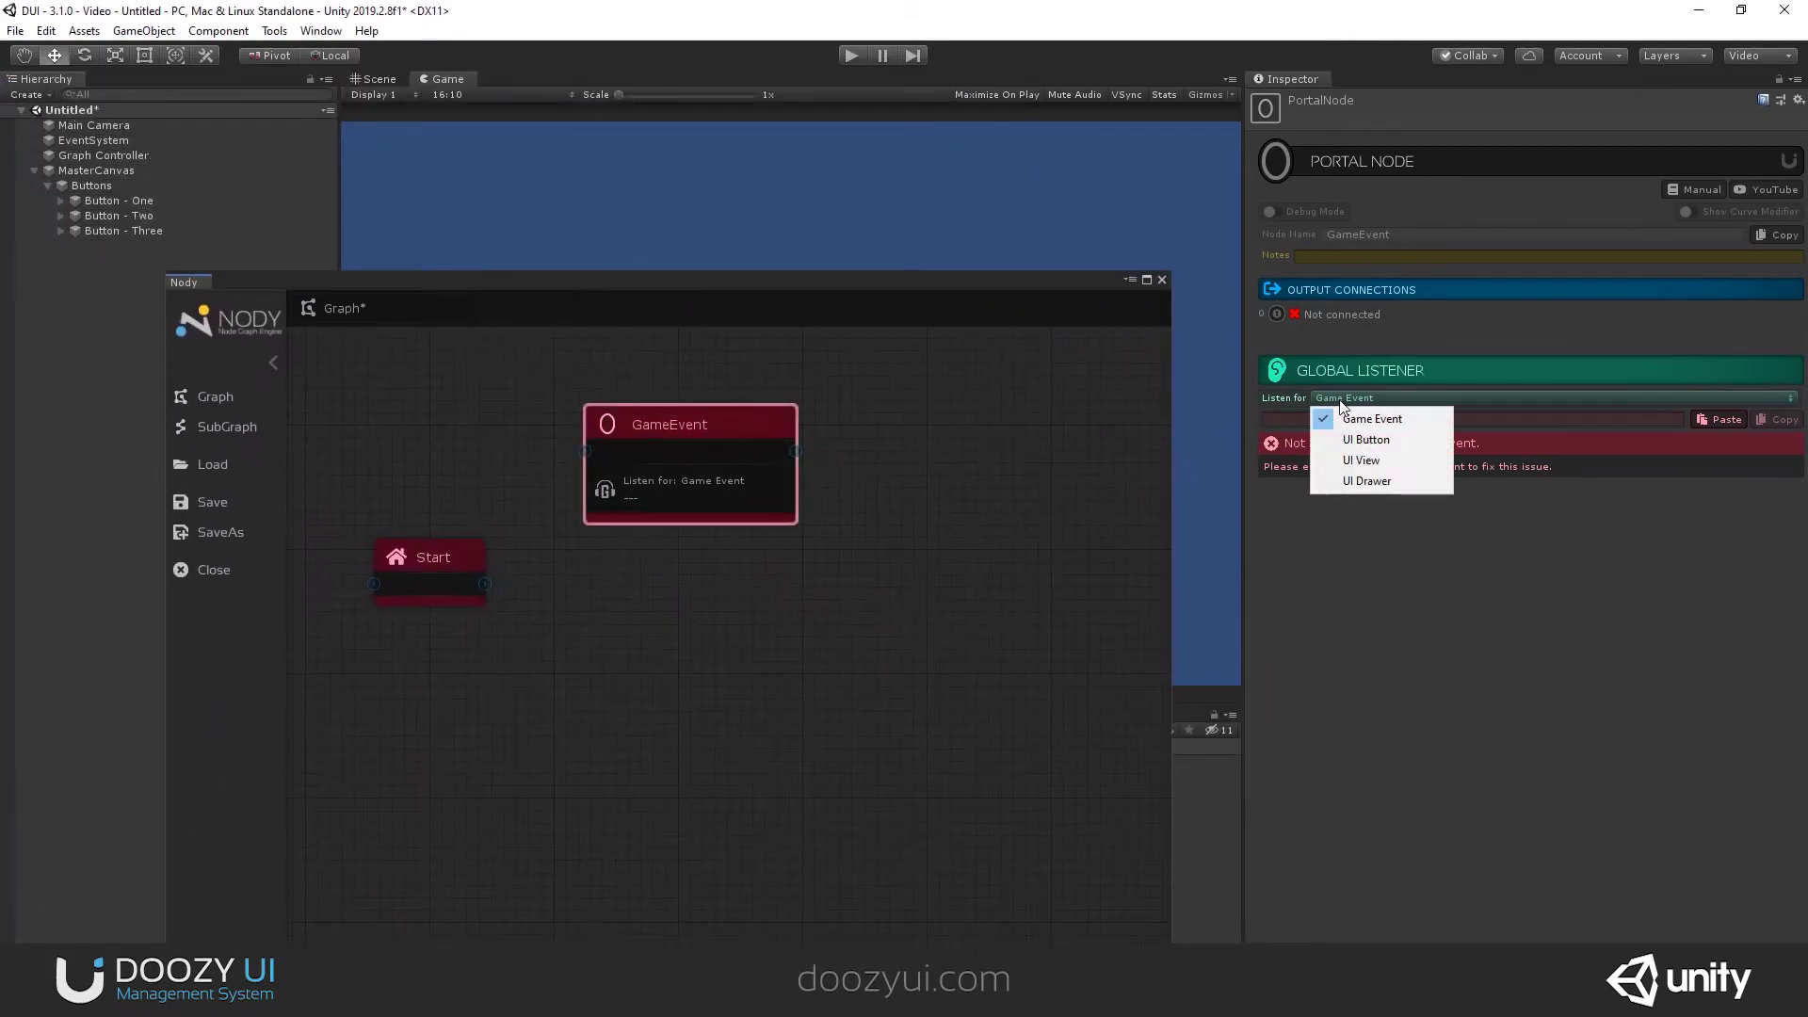
click(1378, 441)
click(1499, 431)
click(1341, 476)
click(1584, 430)
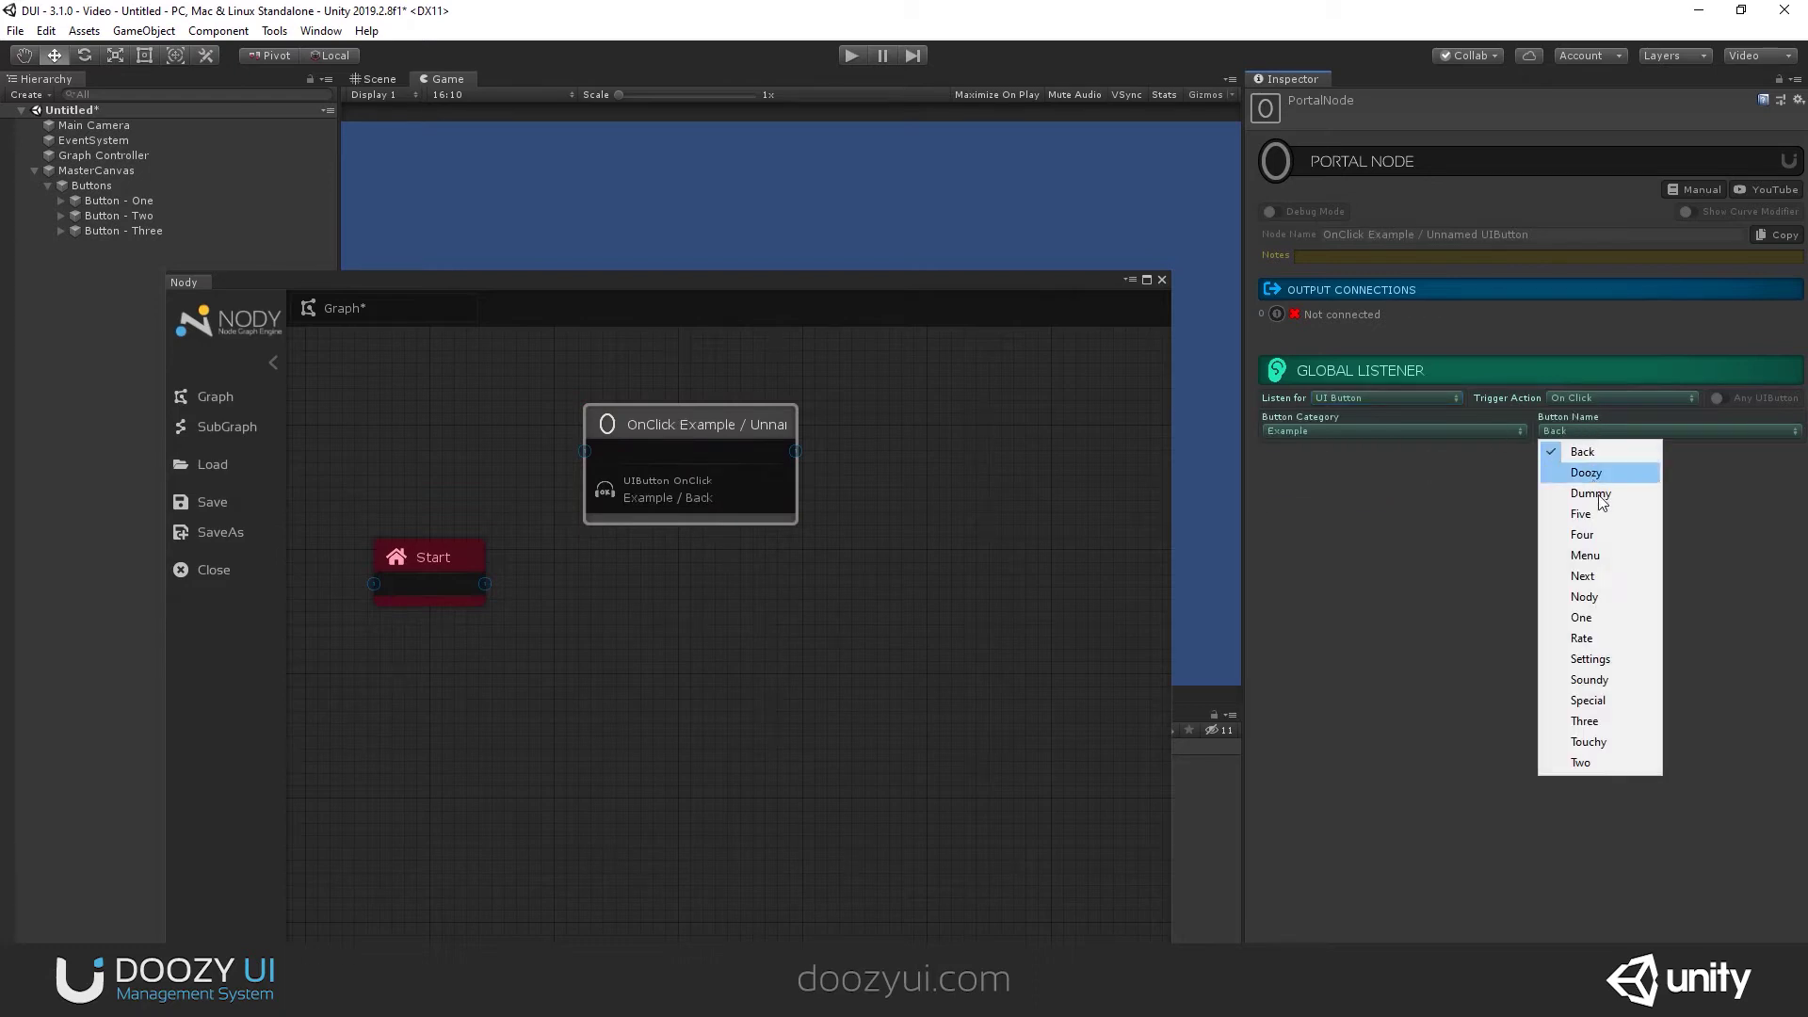
click(1629, 618)
Add a Theme node to the right of the Portal node and connect the Portal node's output to it
right_click(895, 463)
mouse_move(951, 480)
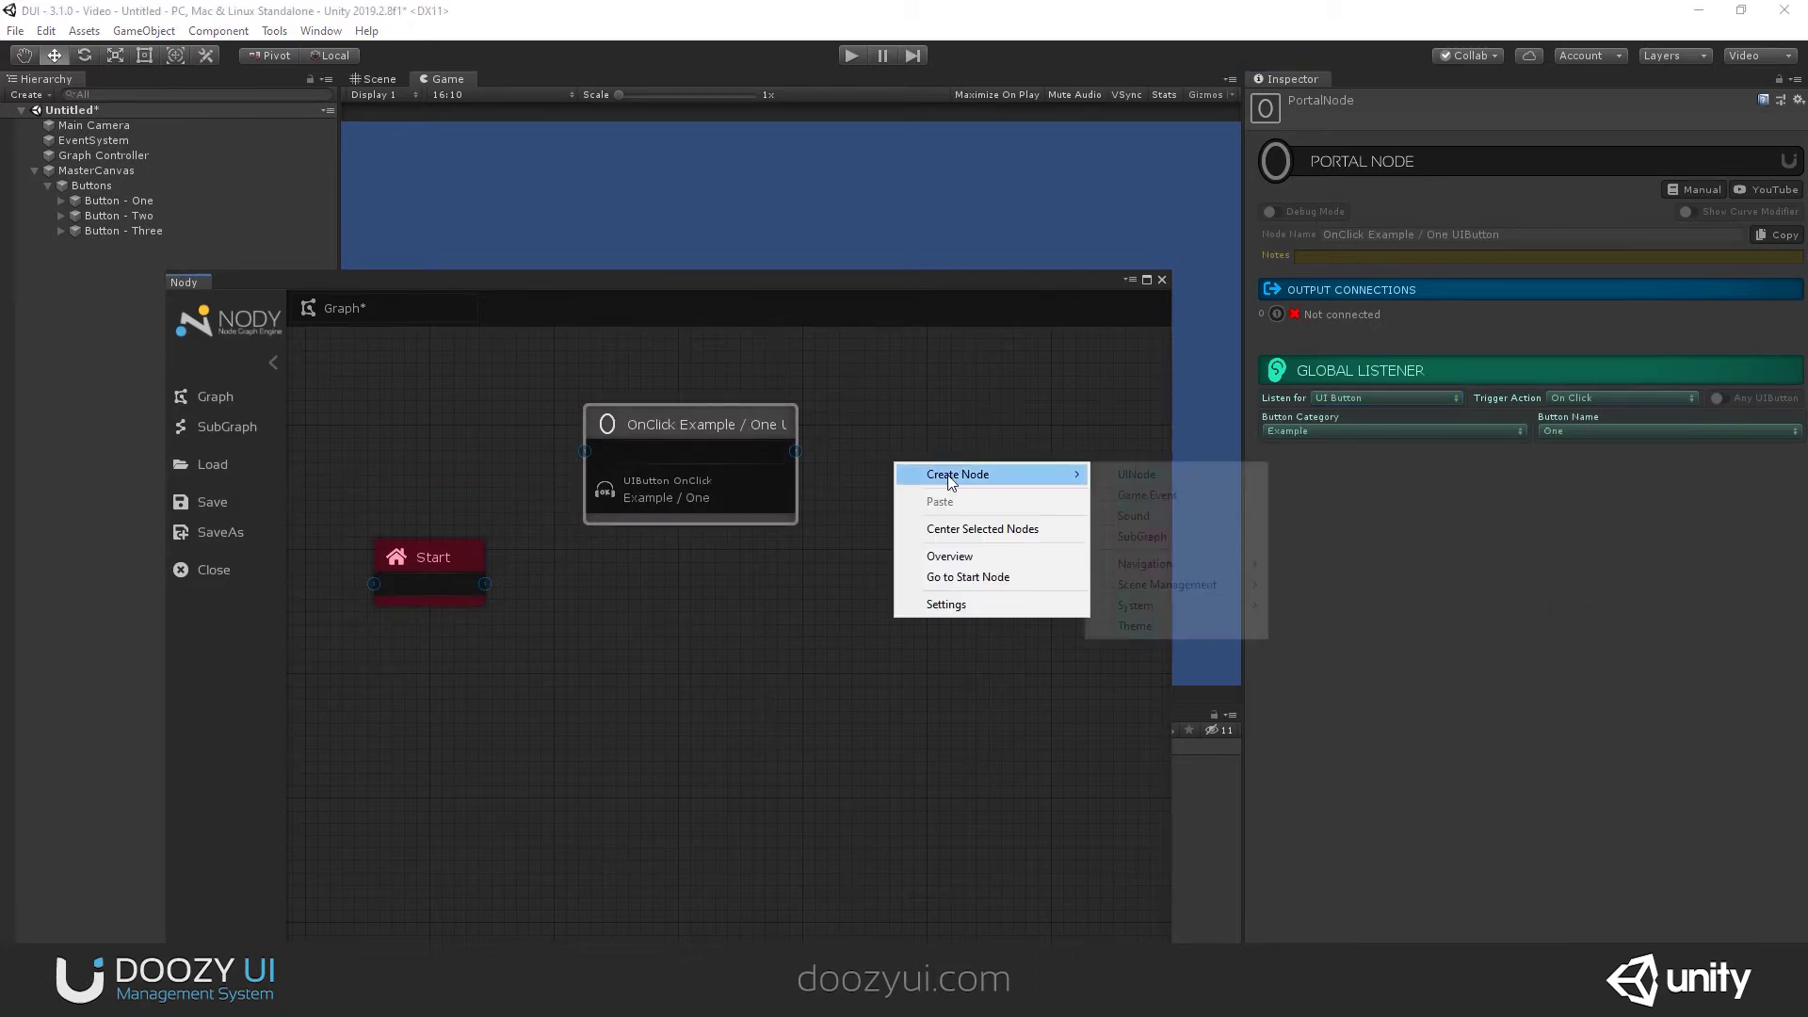
click(1192, 624)
drag(877, 466, 986, 427)
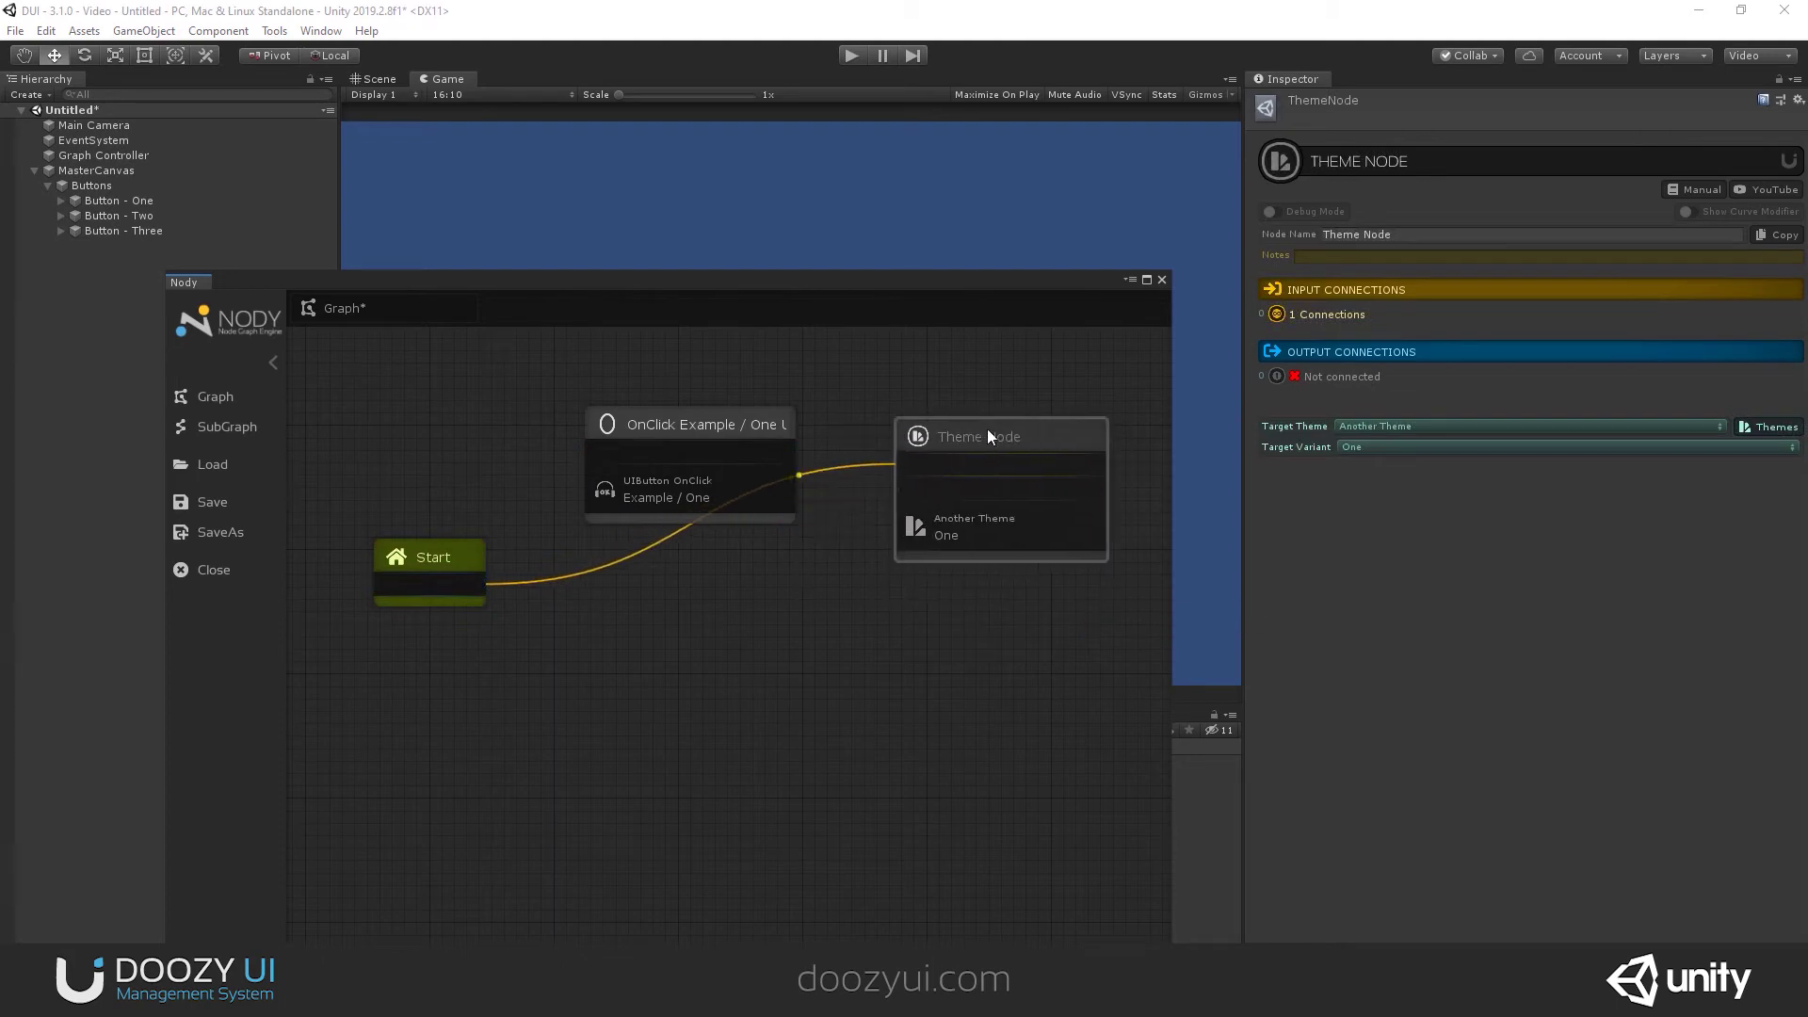
drag(896, 463, 767, 451)
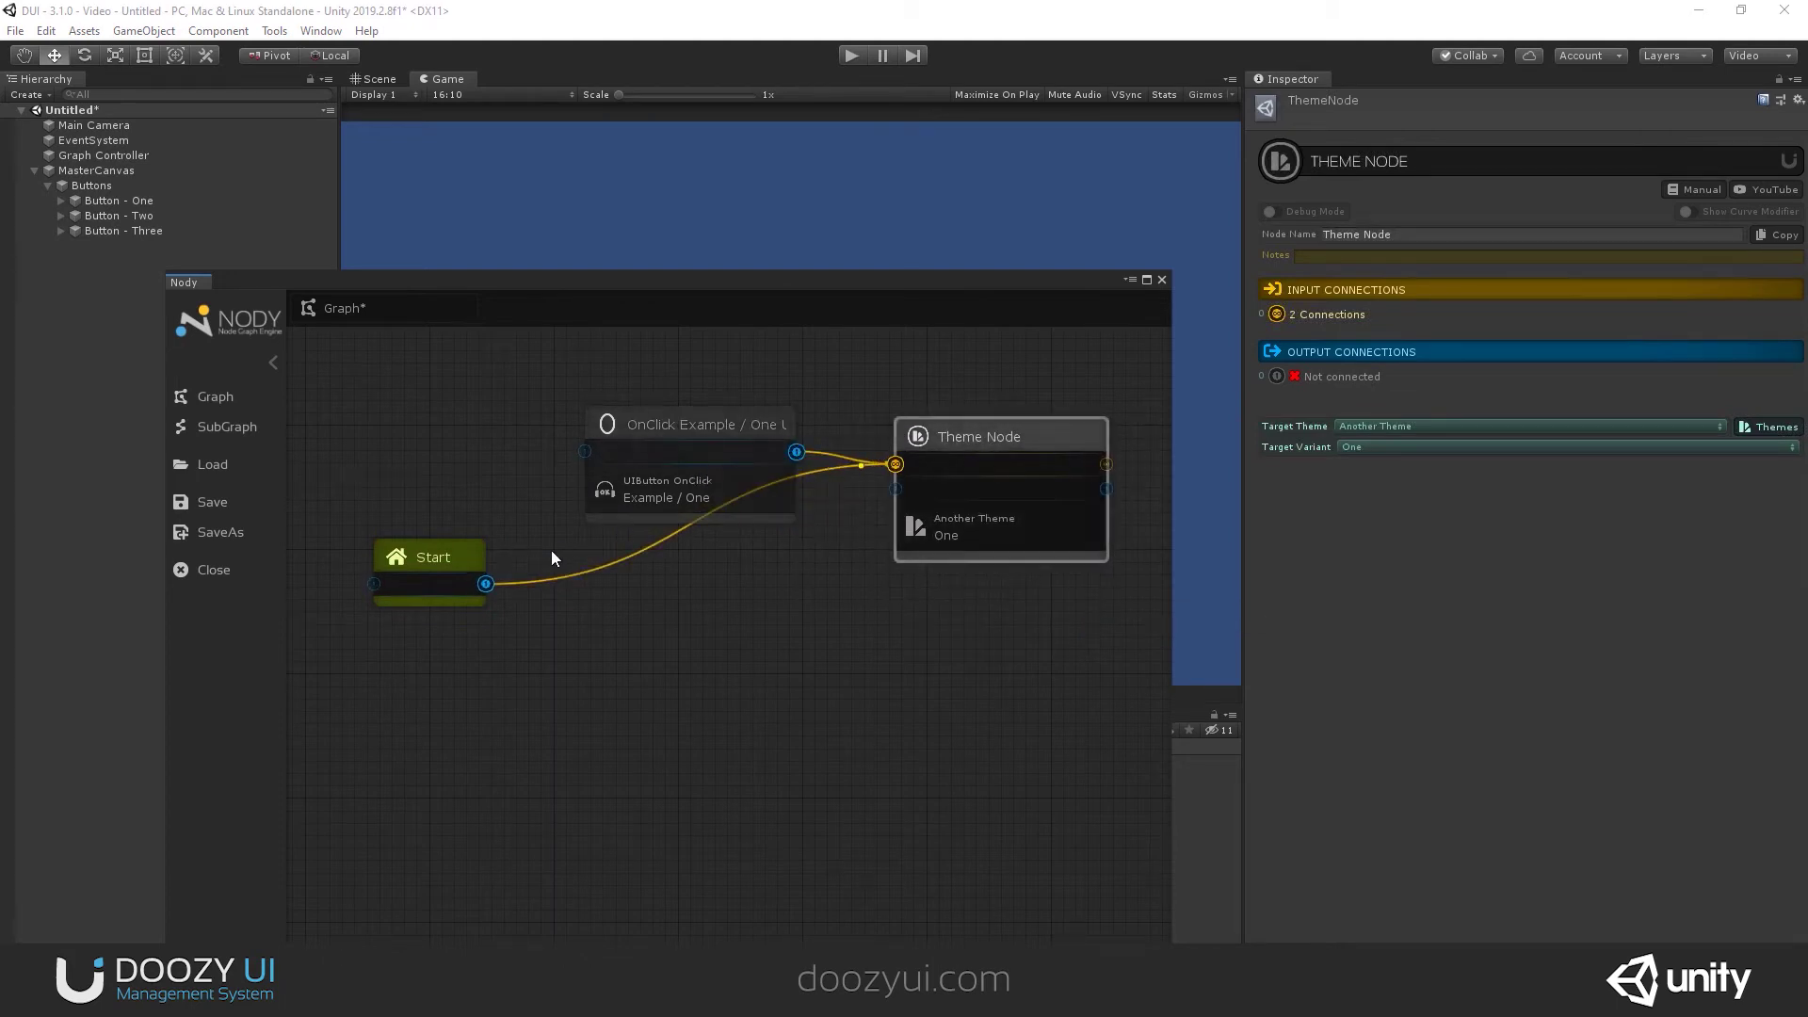
Align the Theme node with the Portal node, then disconnect the Start node's output and reconnect it to the Theme node
right_click(487, 584)
click(516, 598)
mouse_move(936, 437)
mouse_down()
mouse_move(912, 413)
mouse_move(923, 425)
mouse_up()
drag(486, 583, 882, 452)
Move the Start node directly above the Theme node
drag(436, 542, 766, 318)
middle_drag(768, 342, 641, 399)
drag(641, 399, 823, 373)
Review the listener settings of the Portal node and the target theme and variant of the Theme node
click(584, 483)
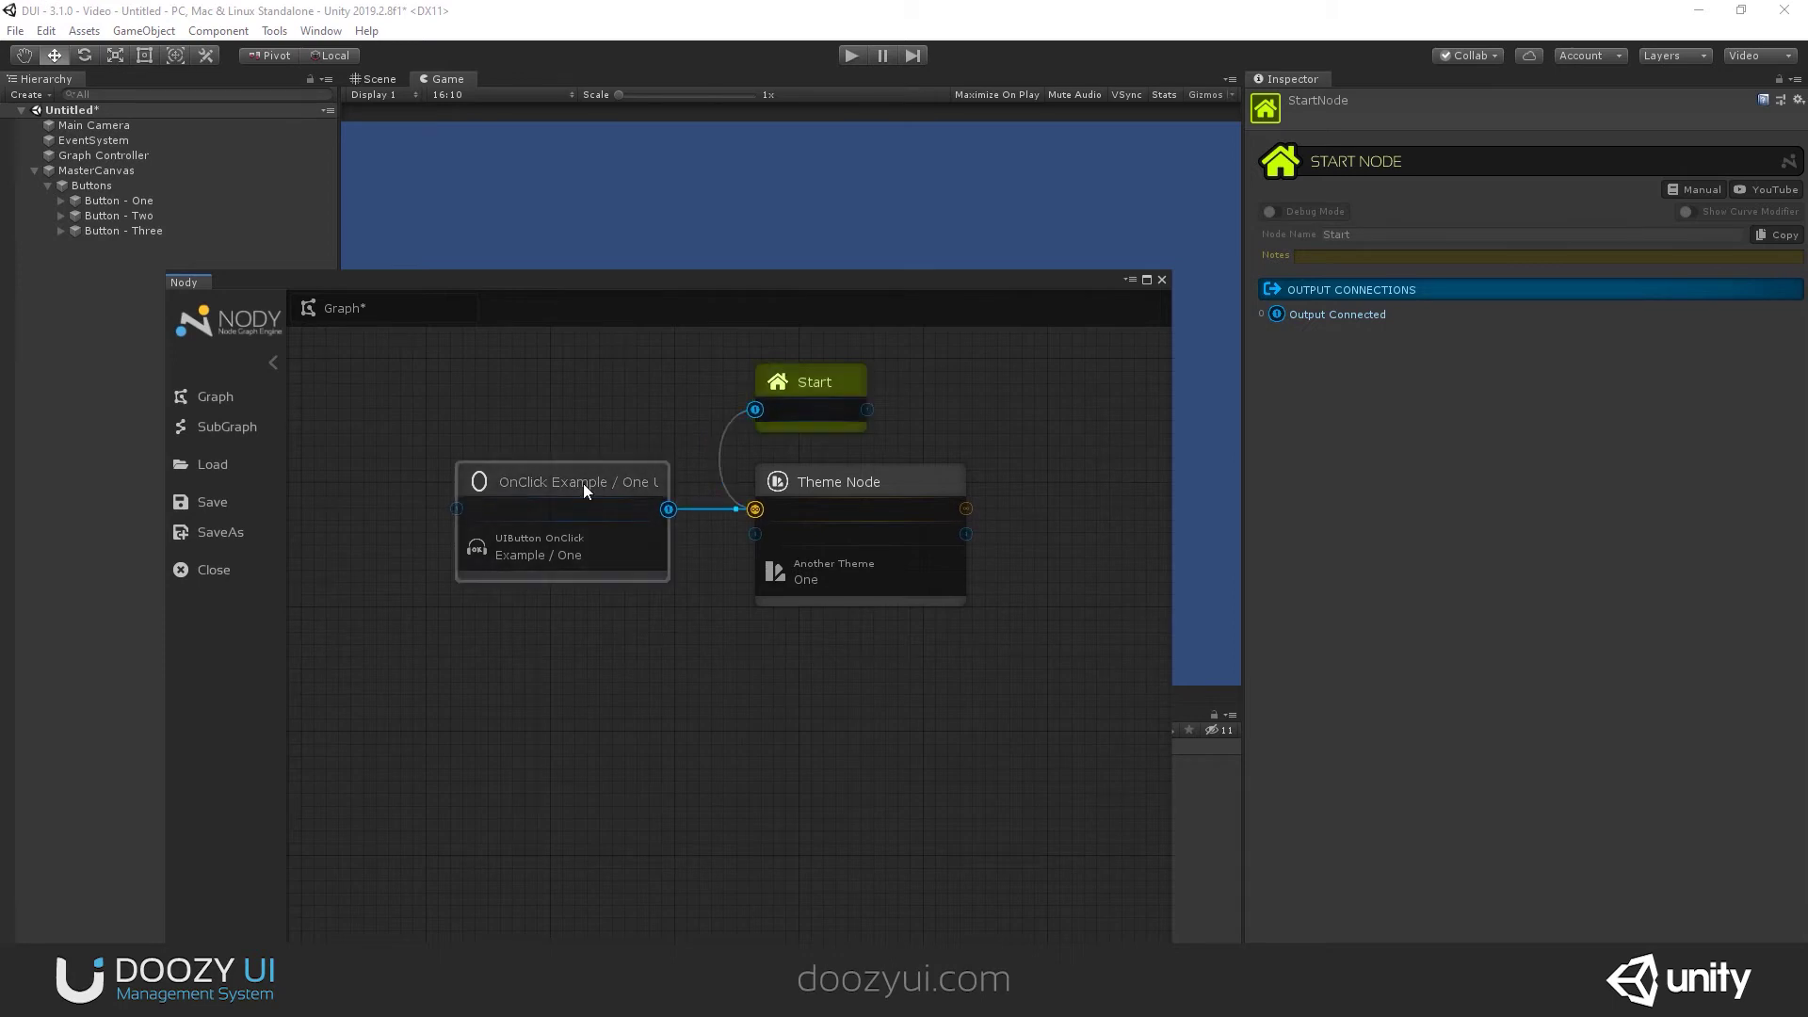
middle_drag(817, 651, 839, 593)
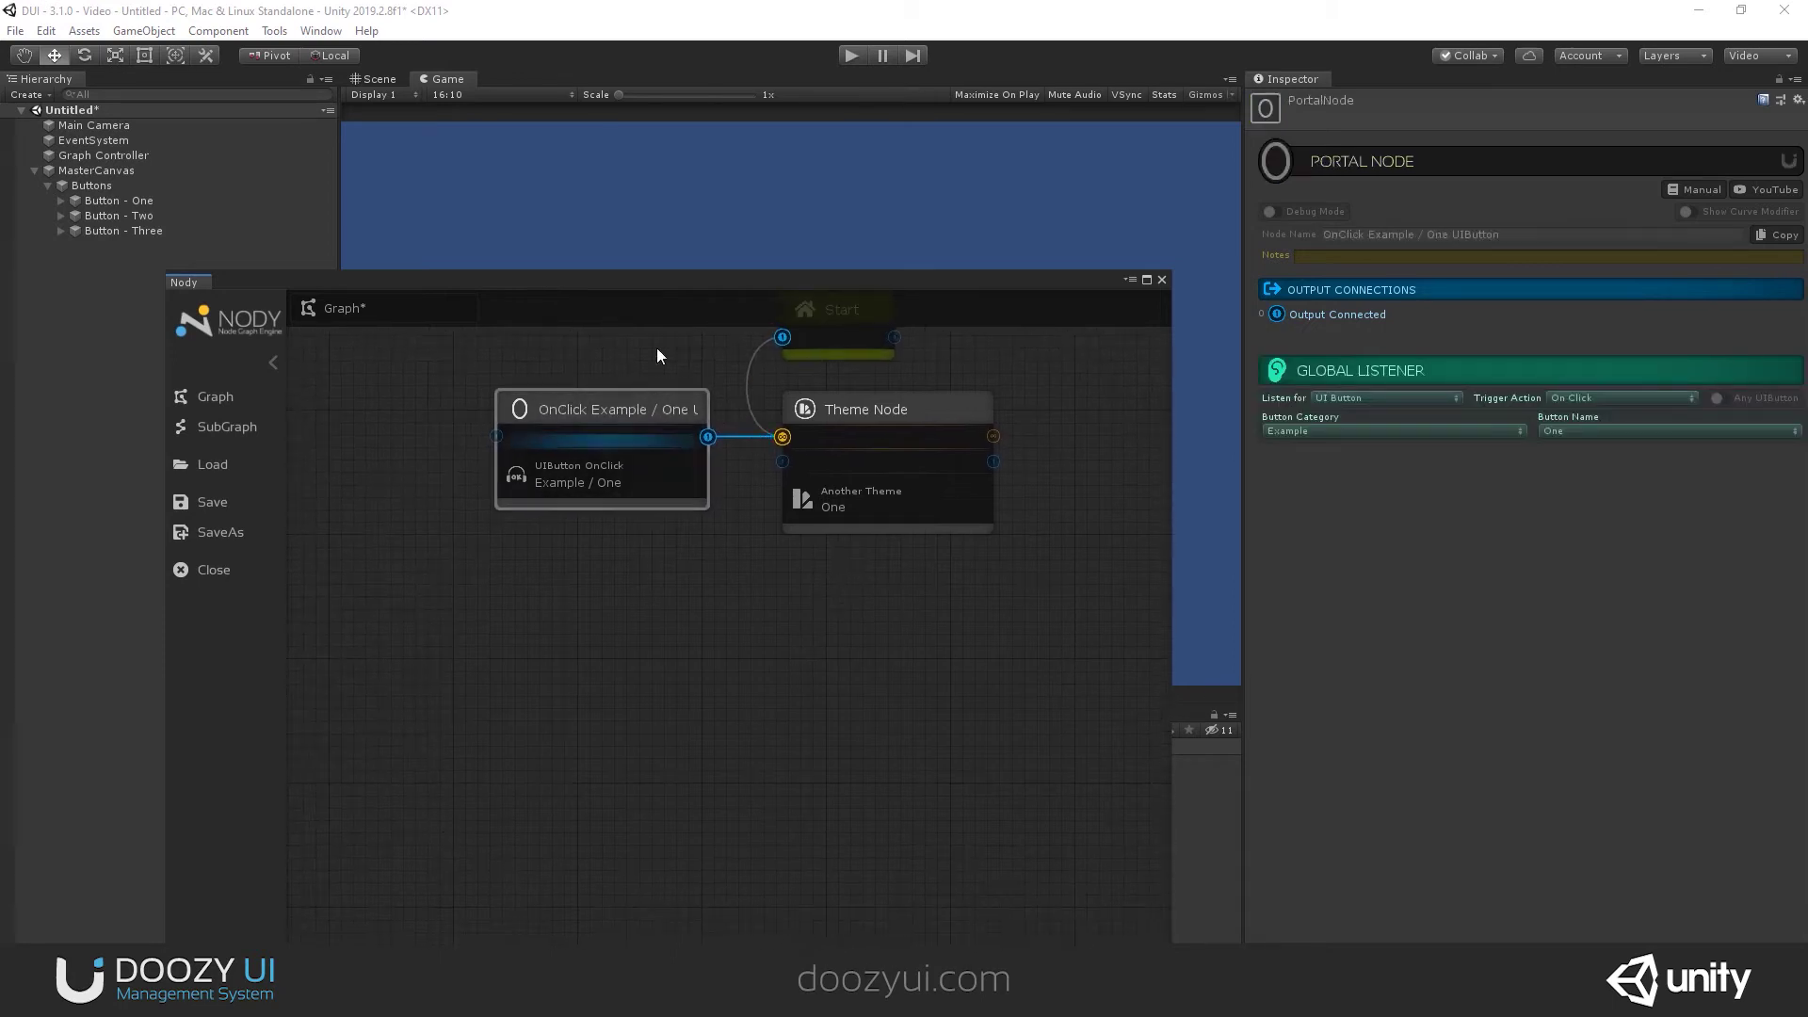
drag(669, 279, 650, 230)
click(834, 361)
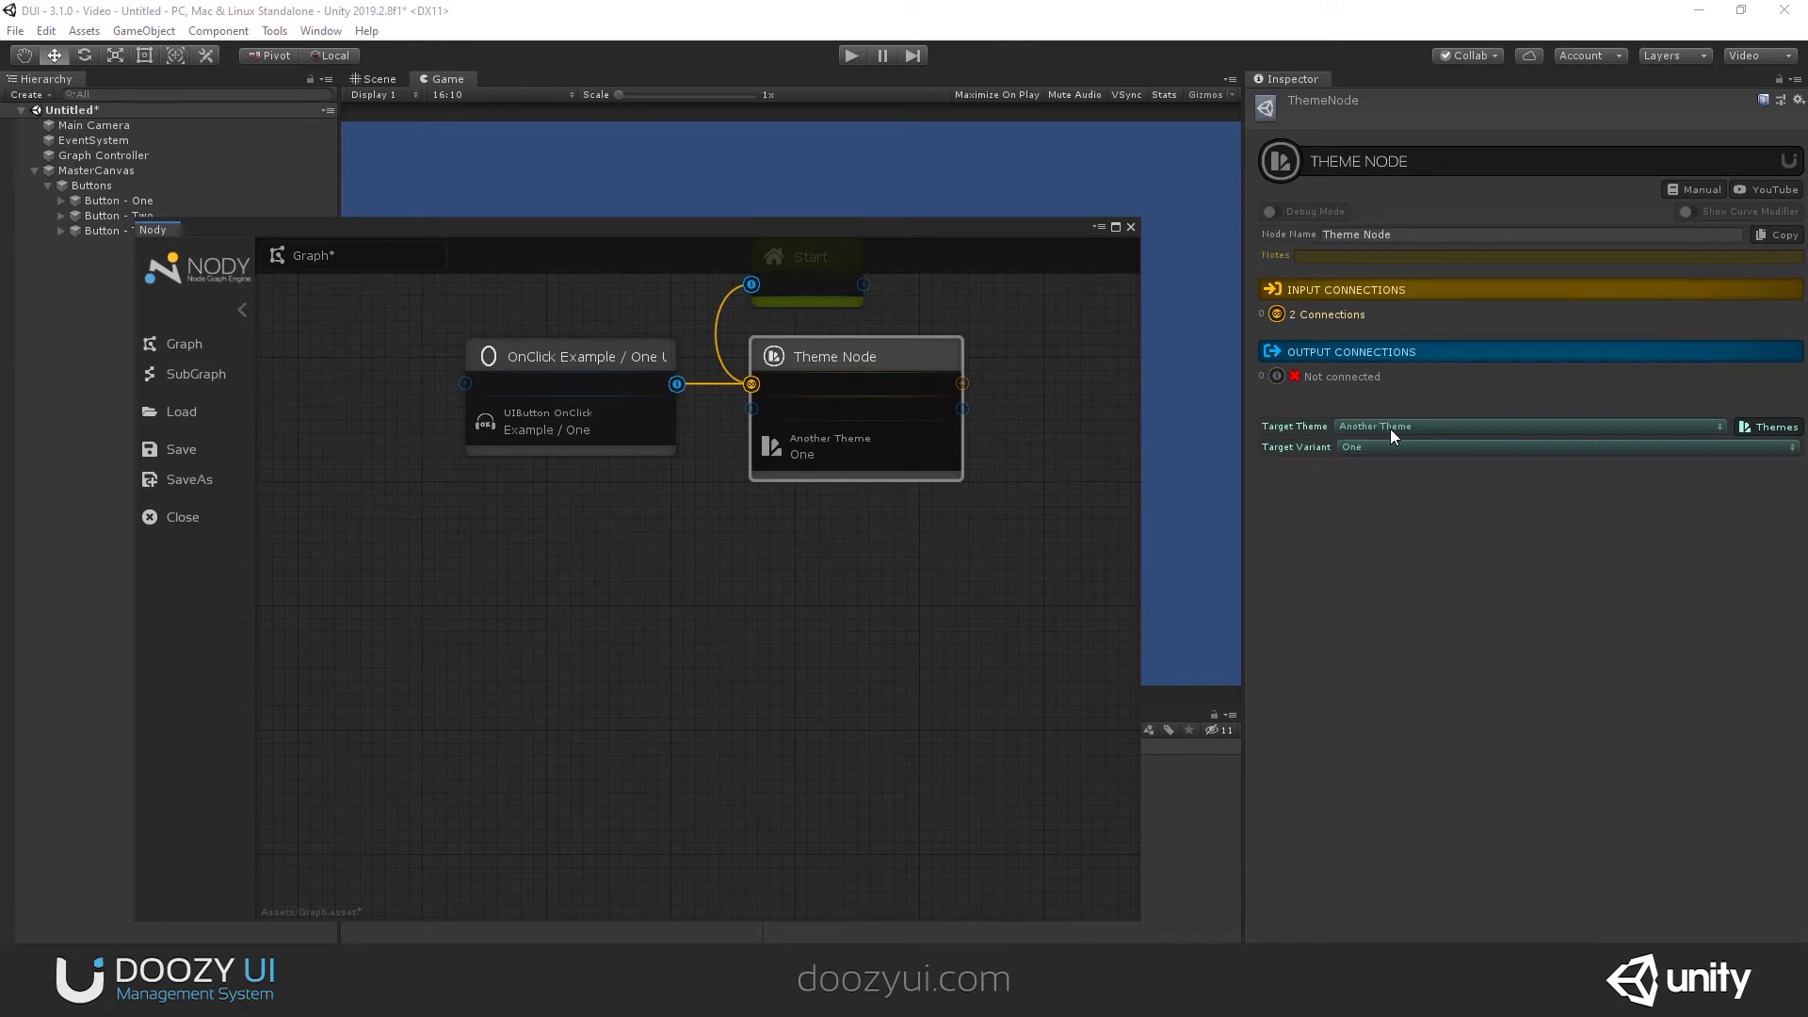
Add a second Portal node to the graph below the first one
right_click(563, 579)
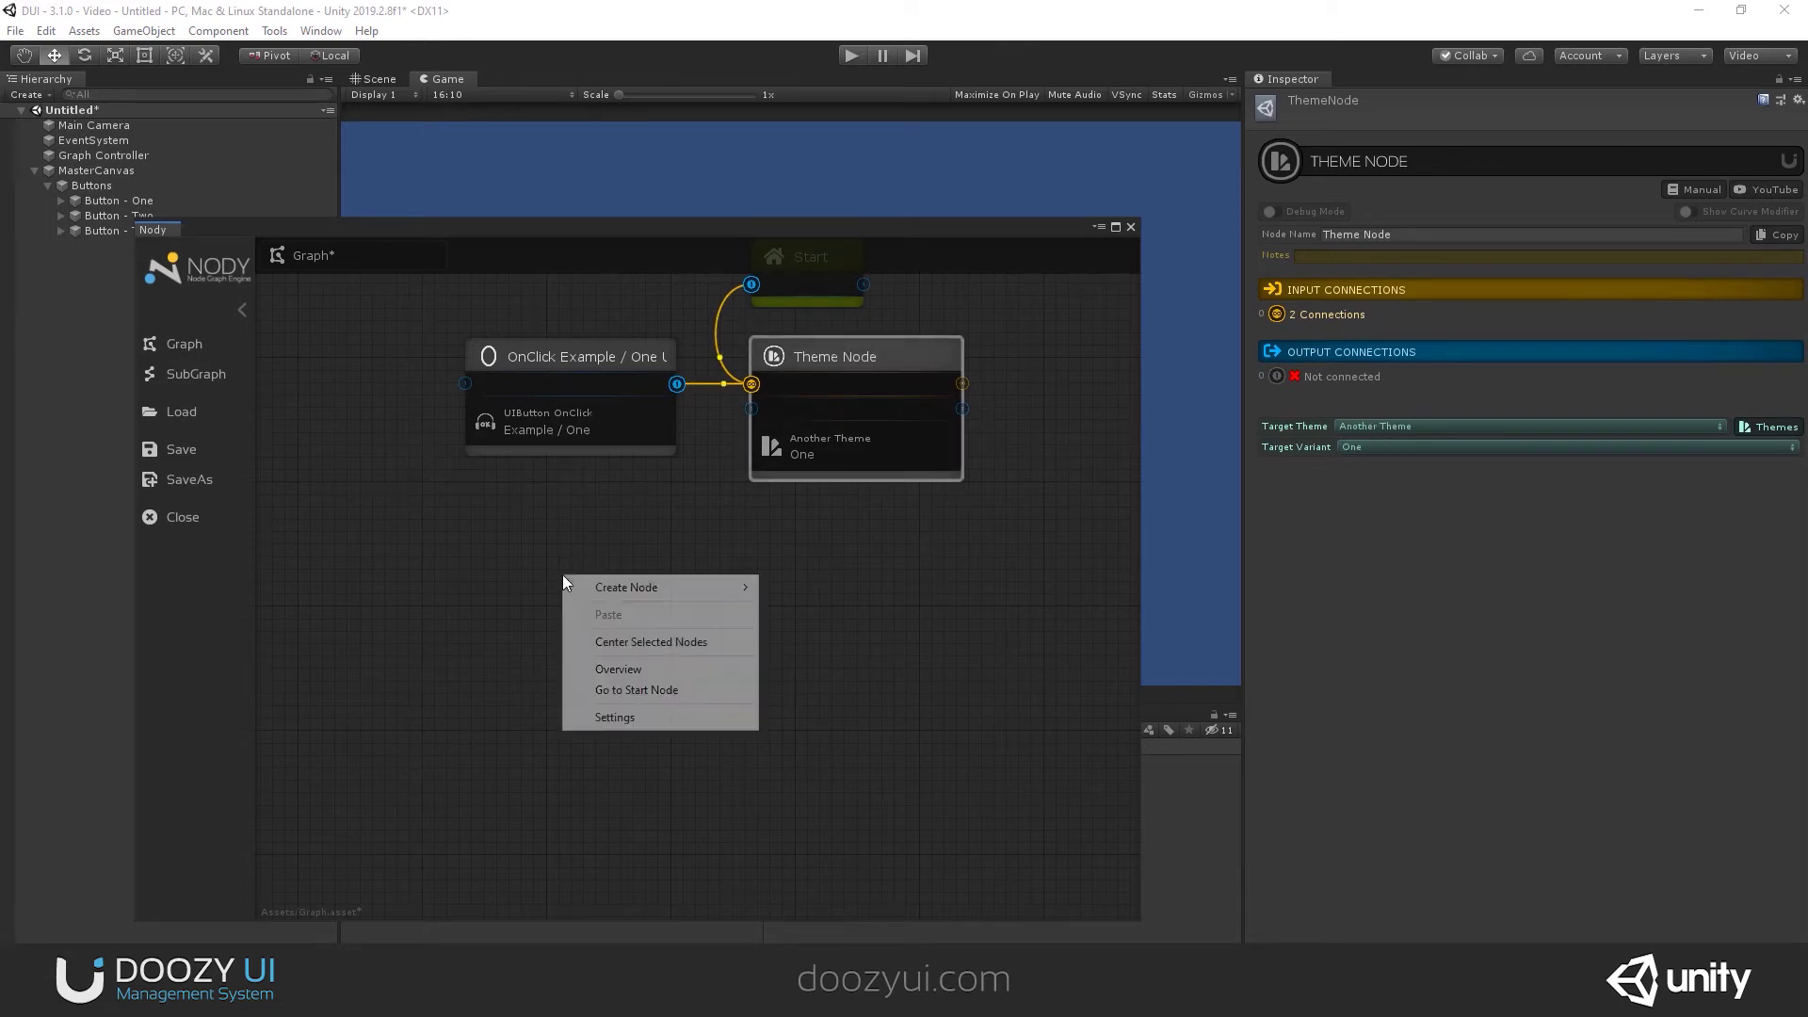
mouse_move(659, 588)
mouse_move(887, 679)
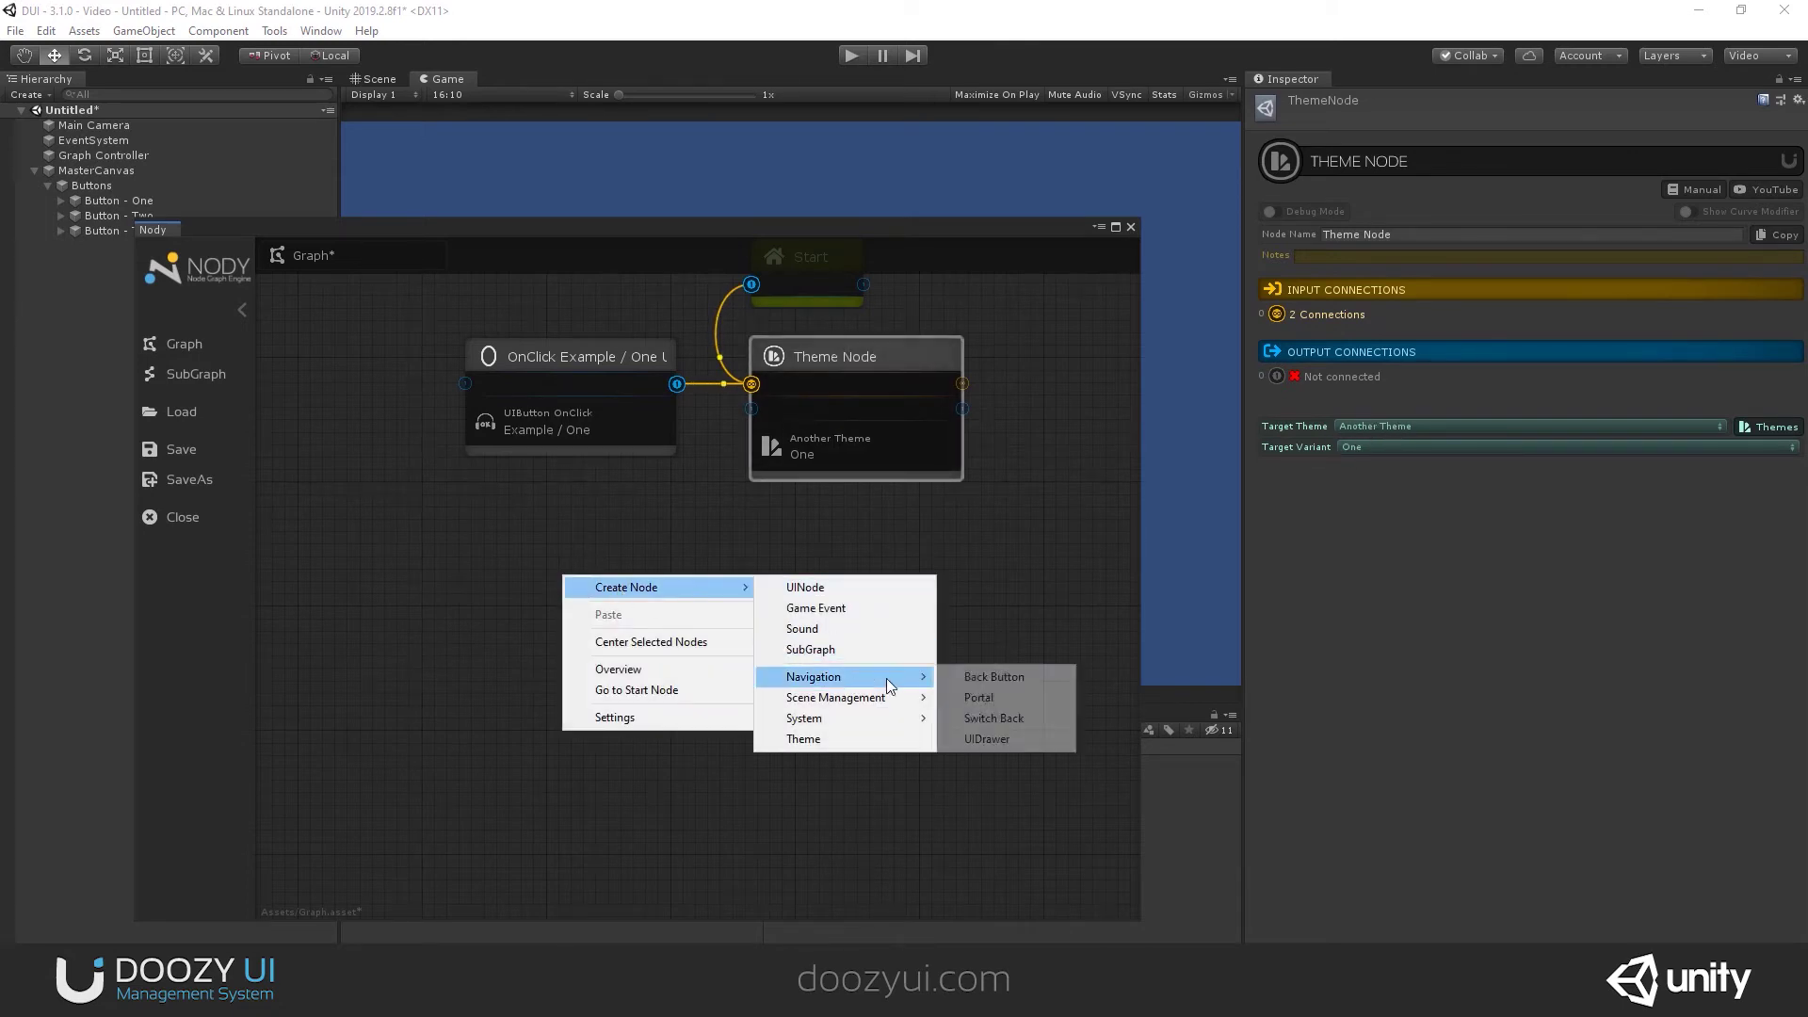
click(979, 697)
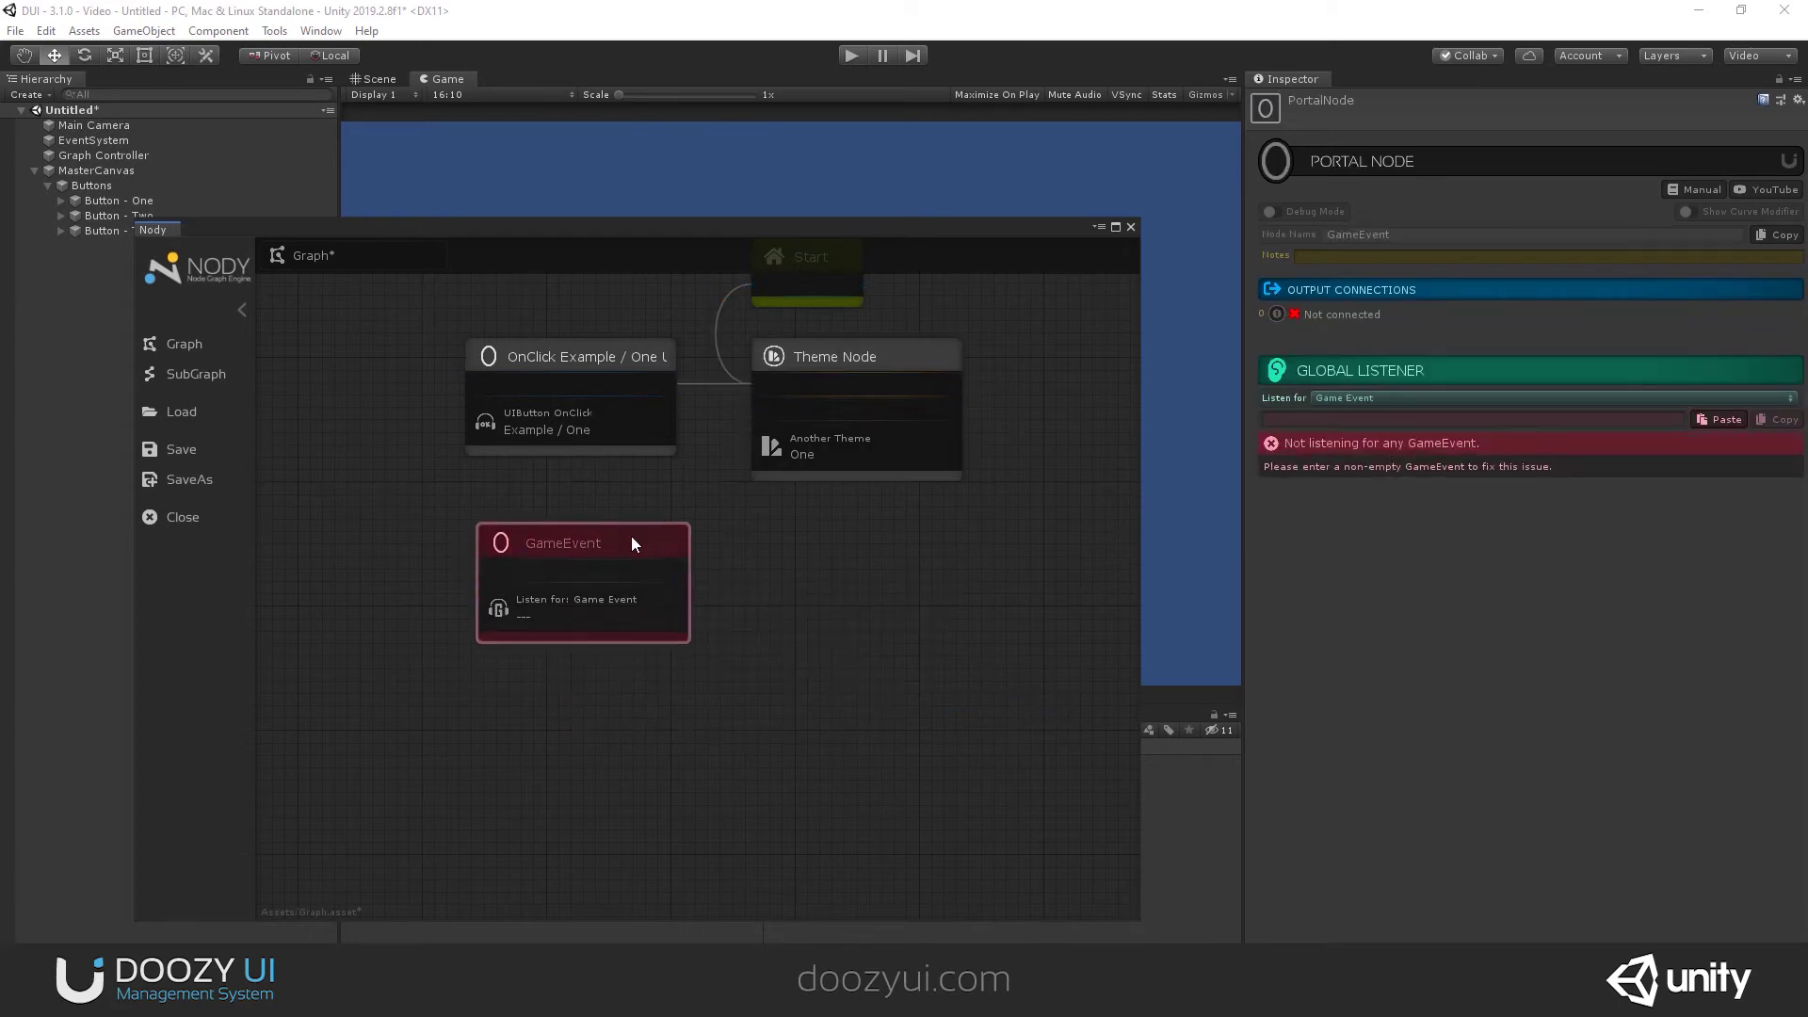
Set the second Portal node to listen for a UI Button On Click in category Example with button name Two
click(1359, 397)
click(1365, 439)
click(1337, 430)
click(1341, 469)
click(1549, 432)
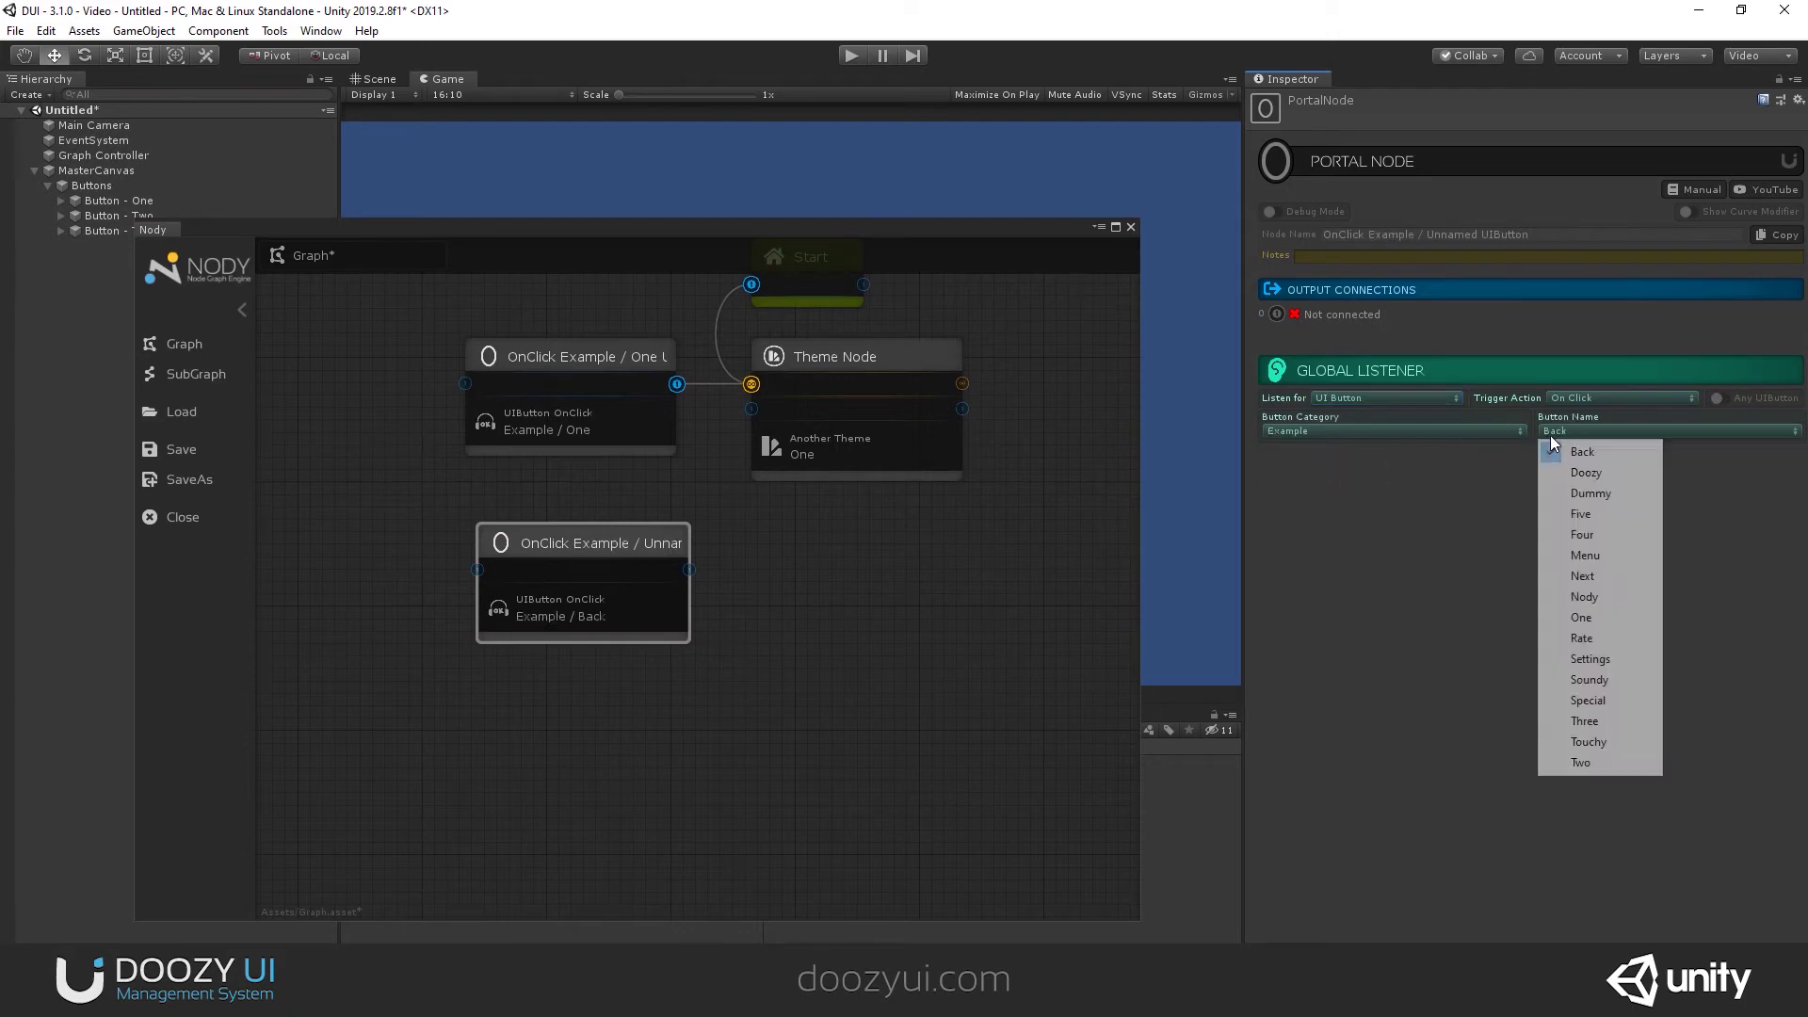
click(1569, 762)
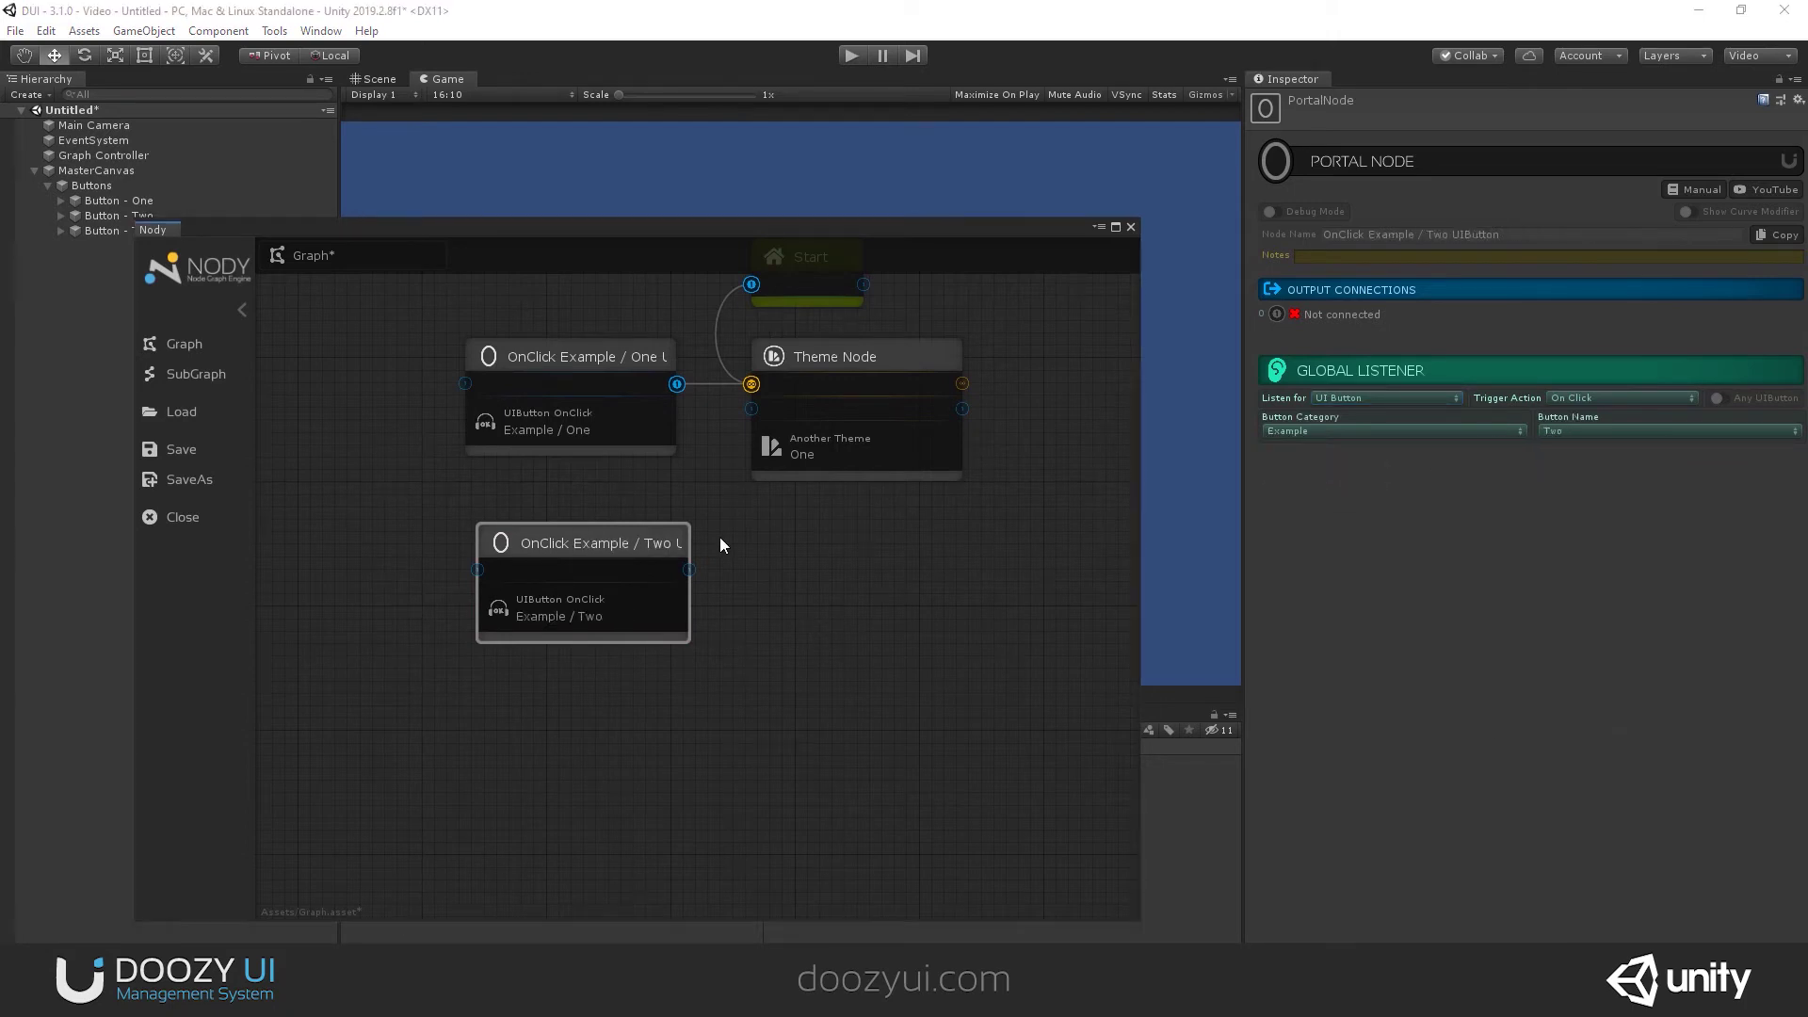
Add a second Theme node, connect the second Portal node's output to it, and align both nodes beneath the first pair
right_click(801, 520)
mouse_move(942, 530)
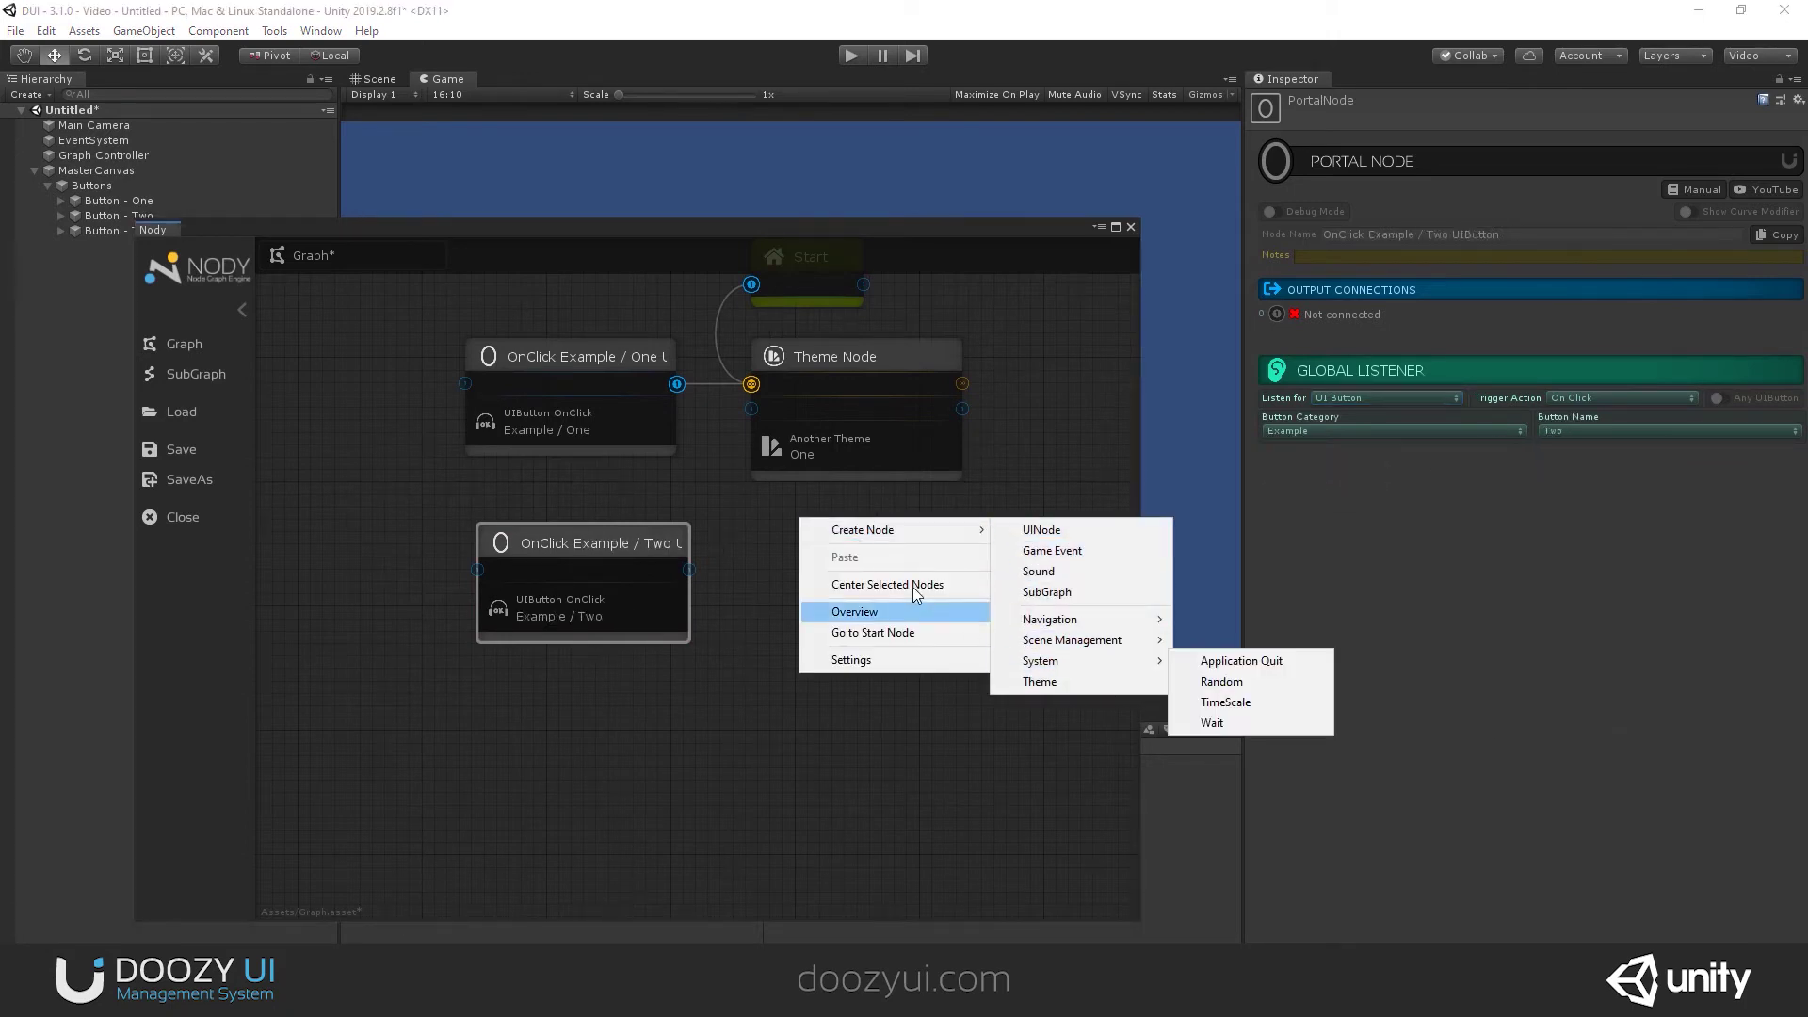
click(1043, 681)
drag(853, 541, 987, 534)
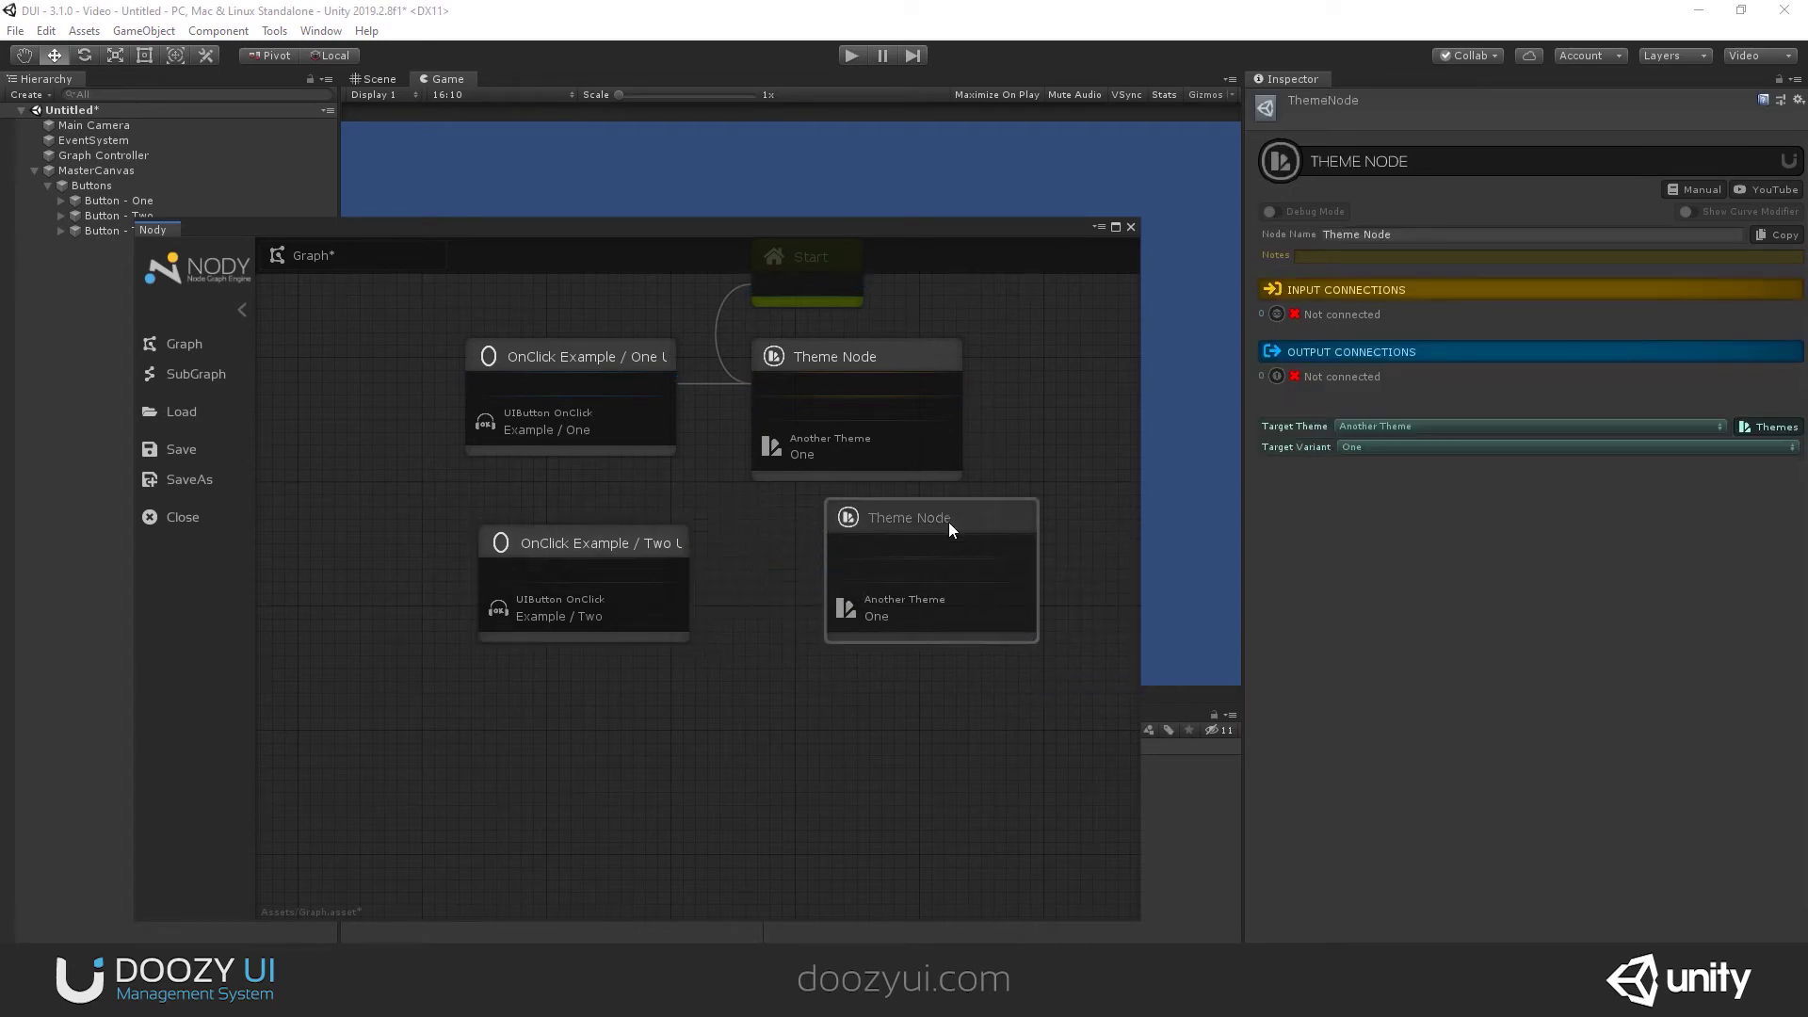
drag(690, 569, 856, 549)
drag(637, 533, 610, 520)
drag(896, 519, 817, 517)
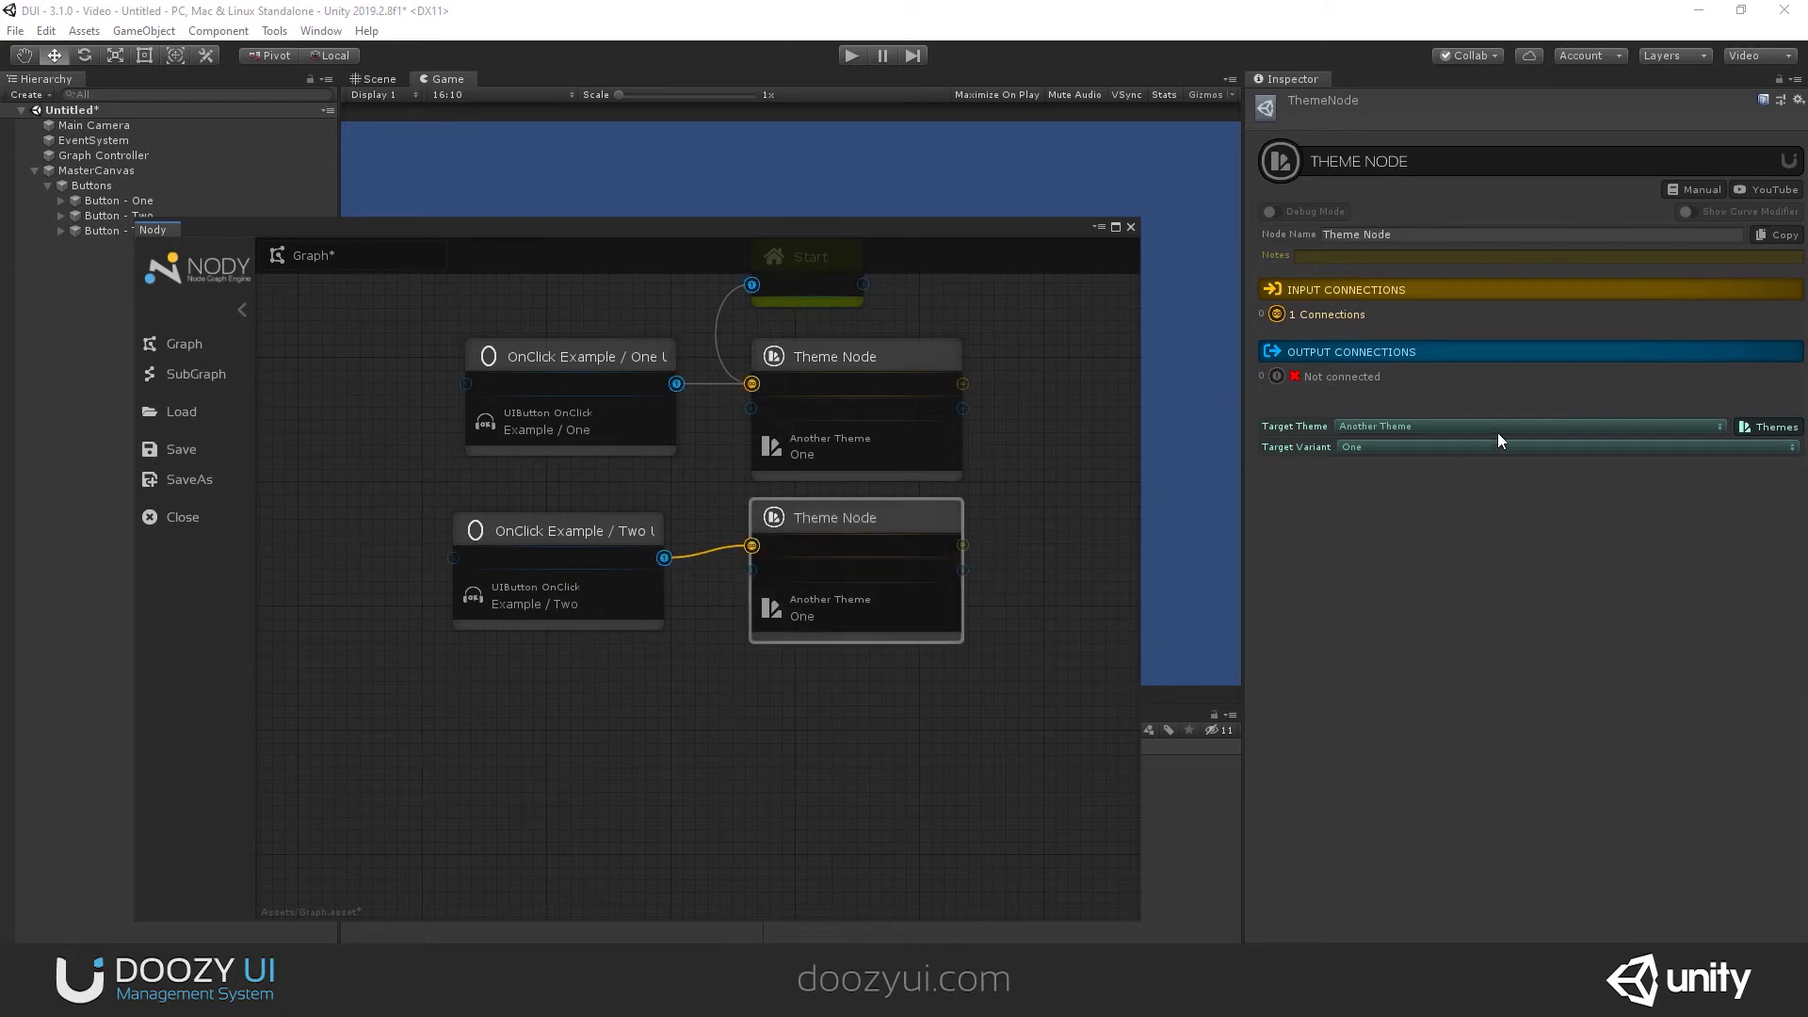
Set the second Theme node's target variant to Two and nudge the second Portal node into line with the one above
click(1347, 448)
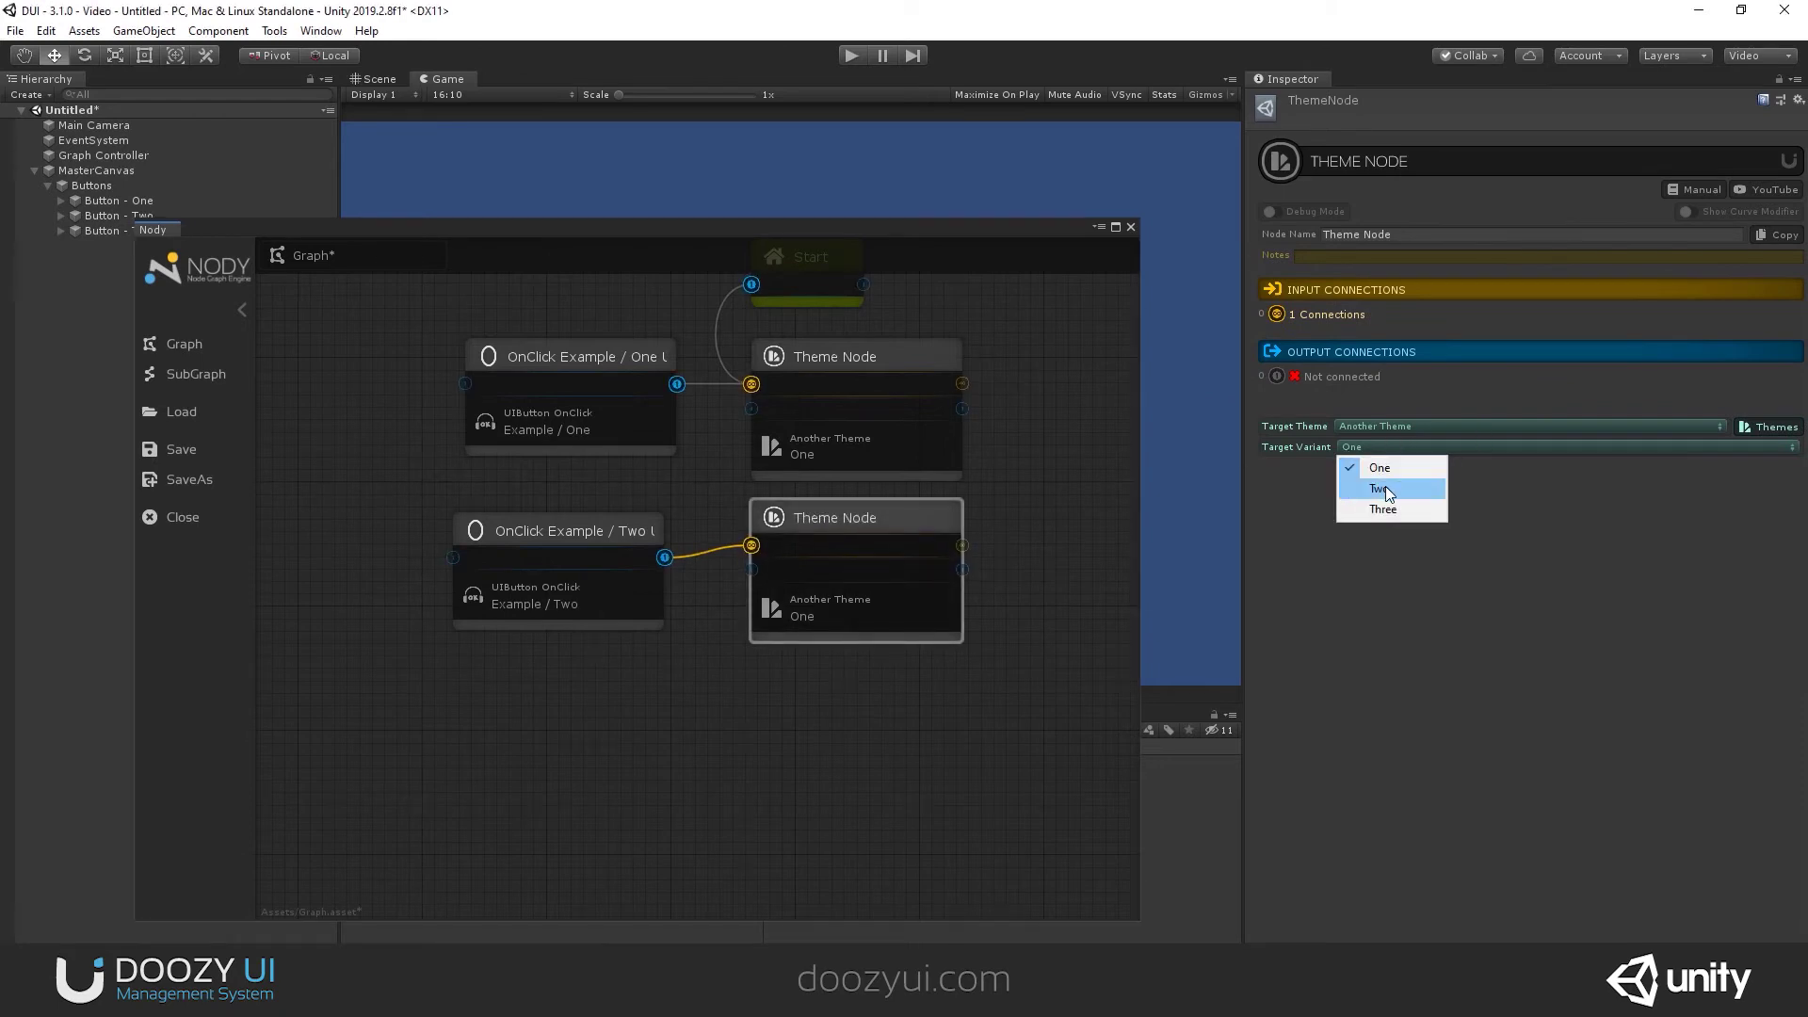
click(1384, 488)
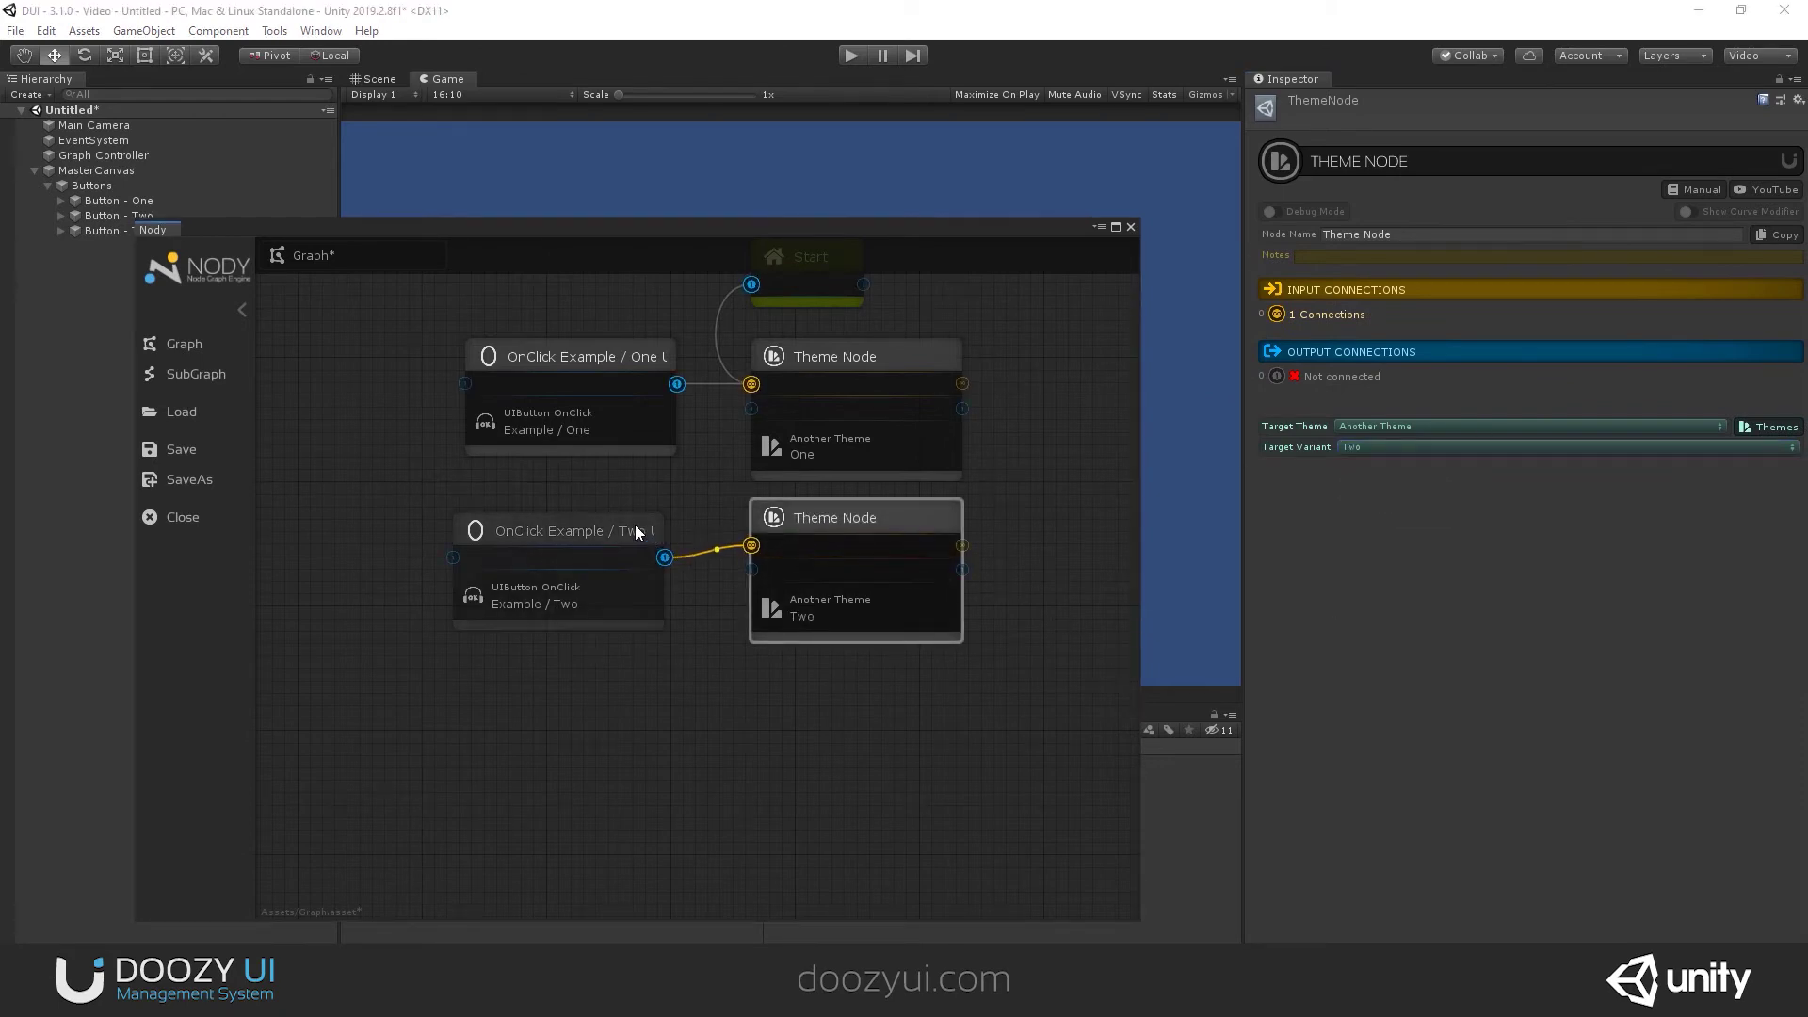
drag(634, 523, 648, 520)
Duplicate the second Portal and Theme node pair and place the copies below the originals
middle_drag(825, 718, 845, 634)
drag(551, 672, 899, 484)
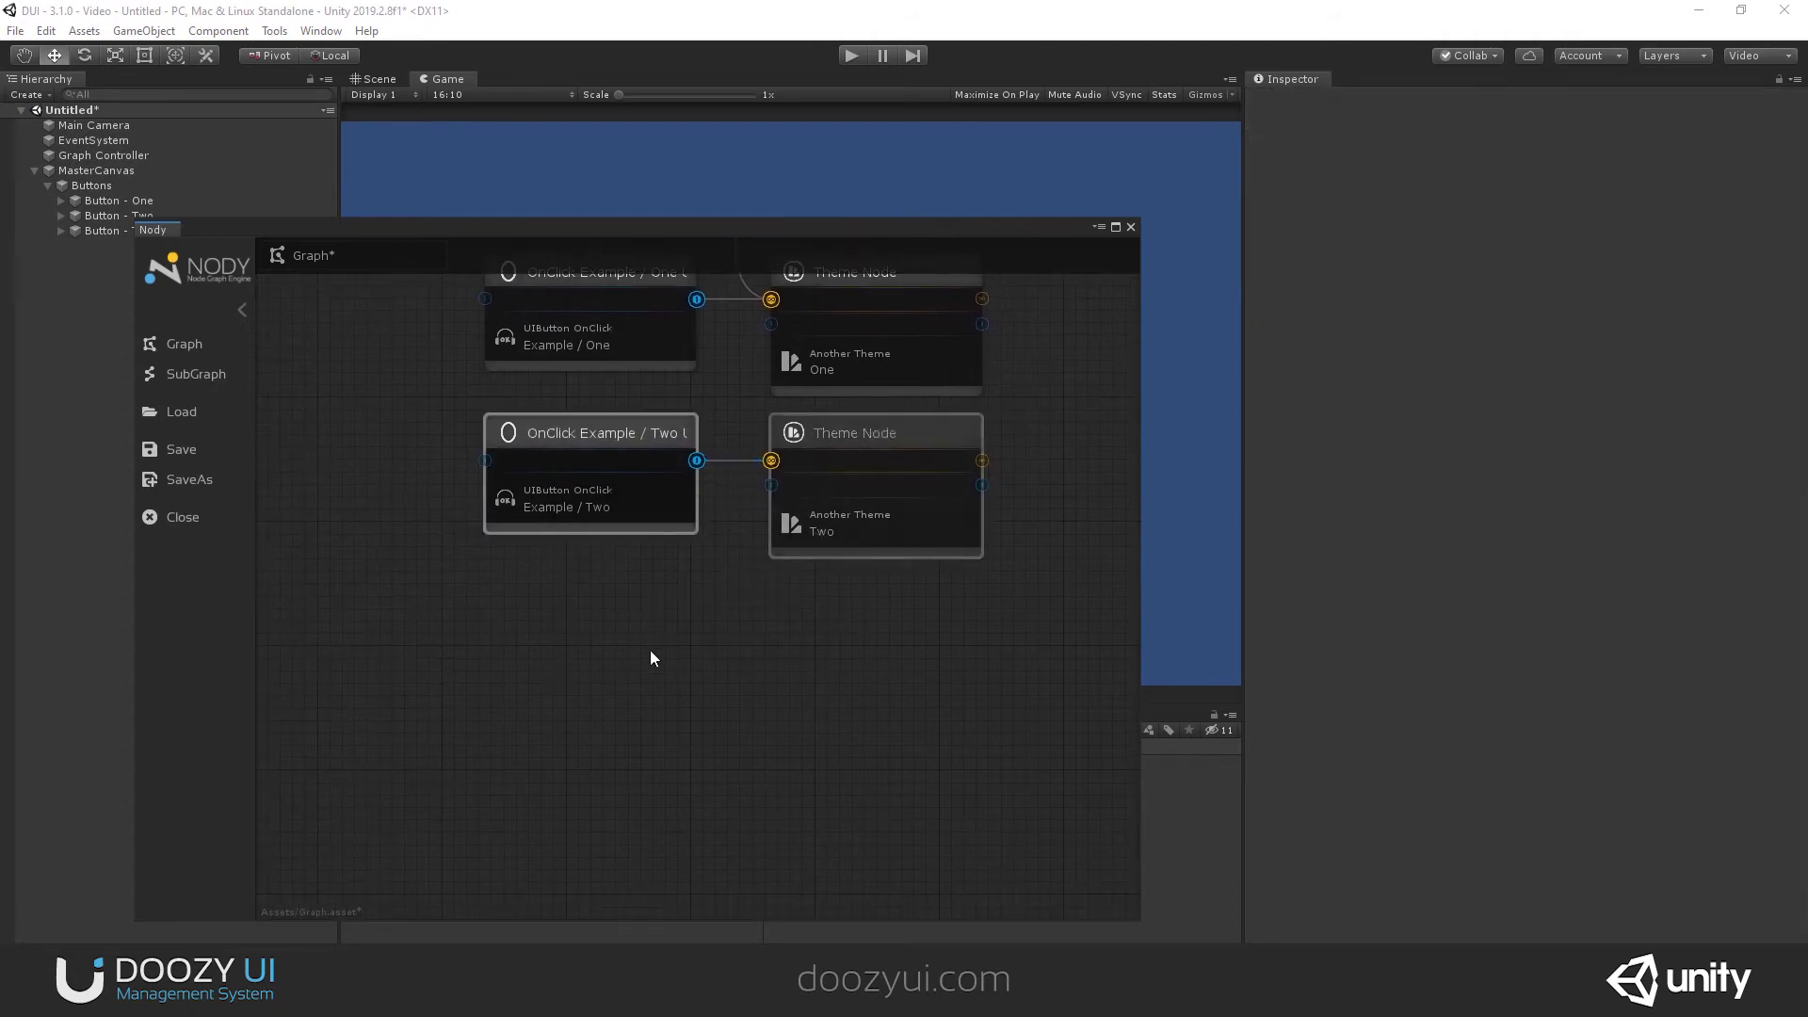
key(ctrl+d)
drag(591, 653, 602, 618)
Set the duplicated Portal node's button name to Special and the duplicated Theme node's target variant to Three
click(603, 622)
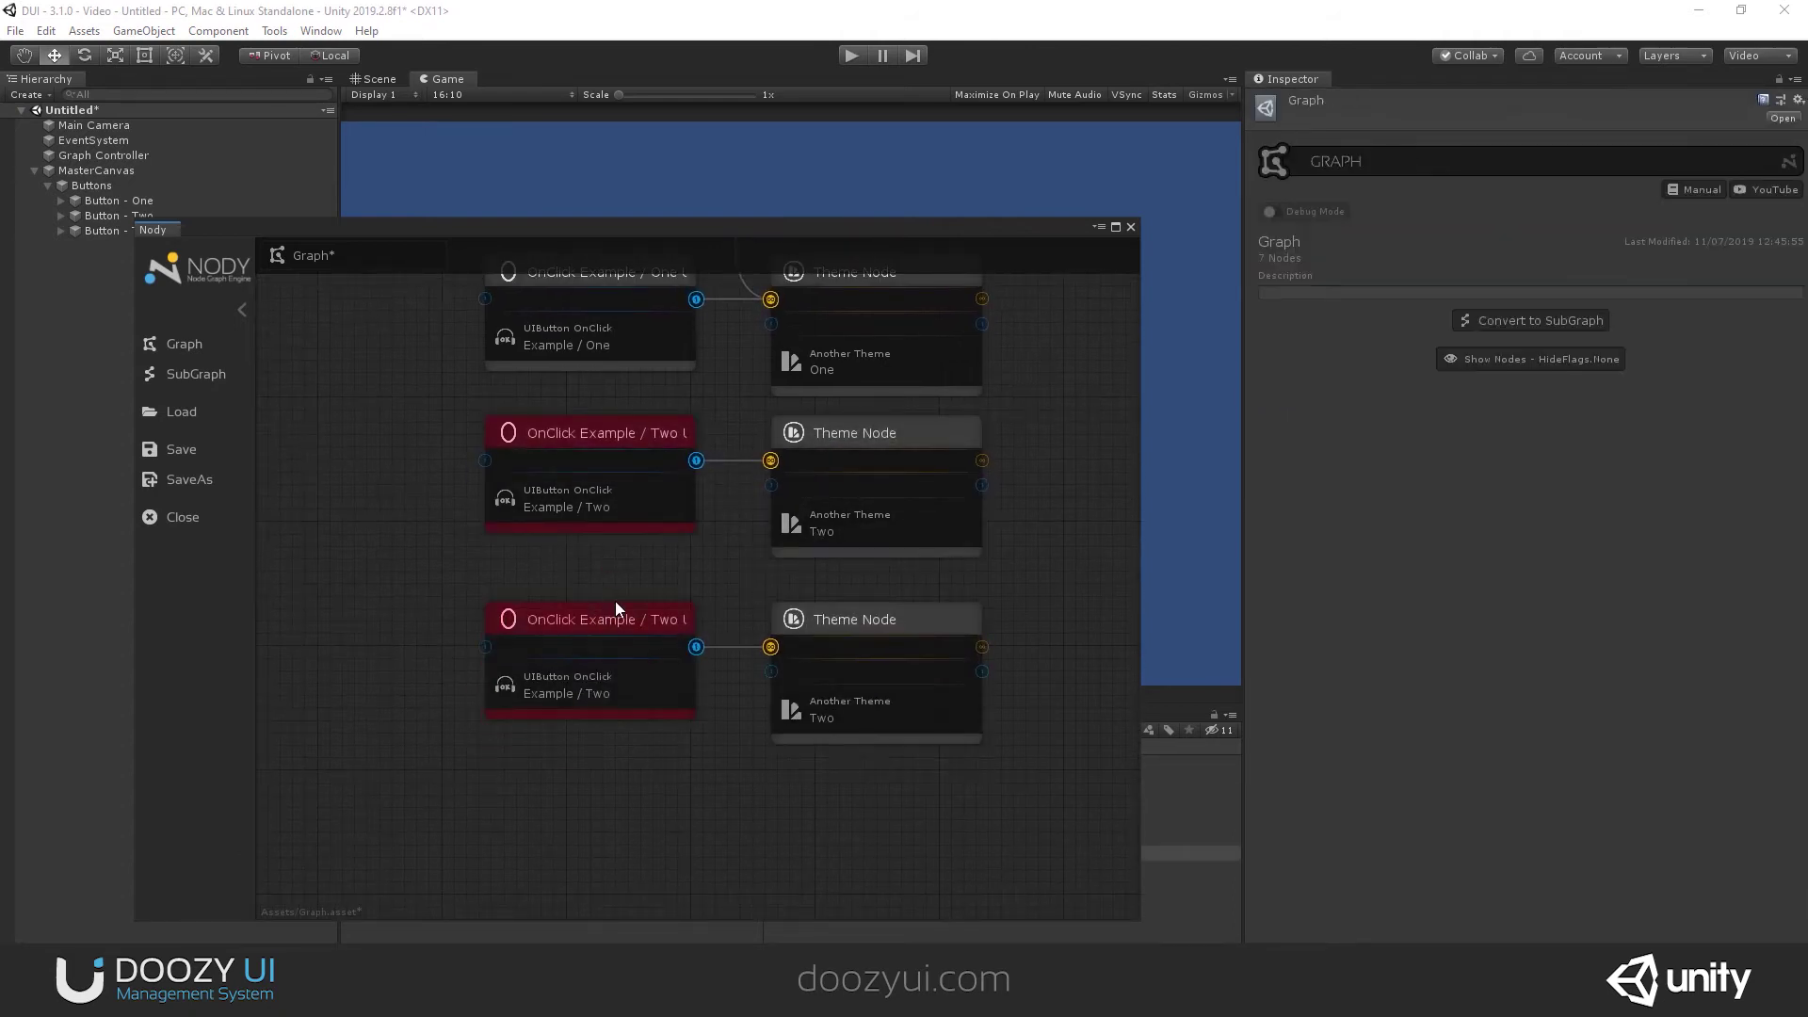
click(1616, 506)
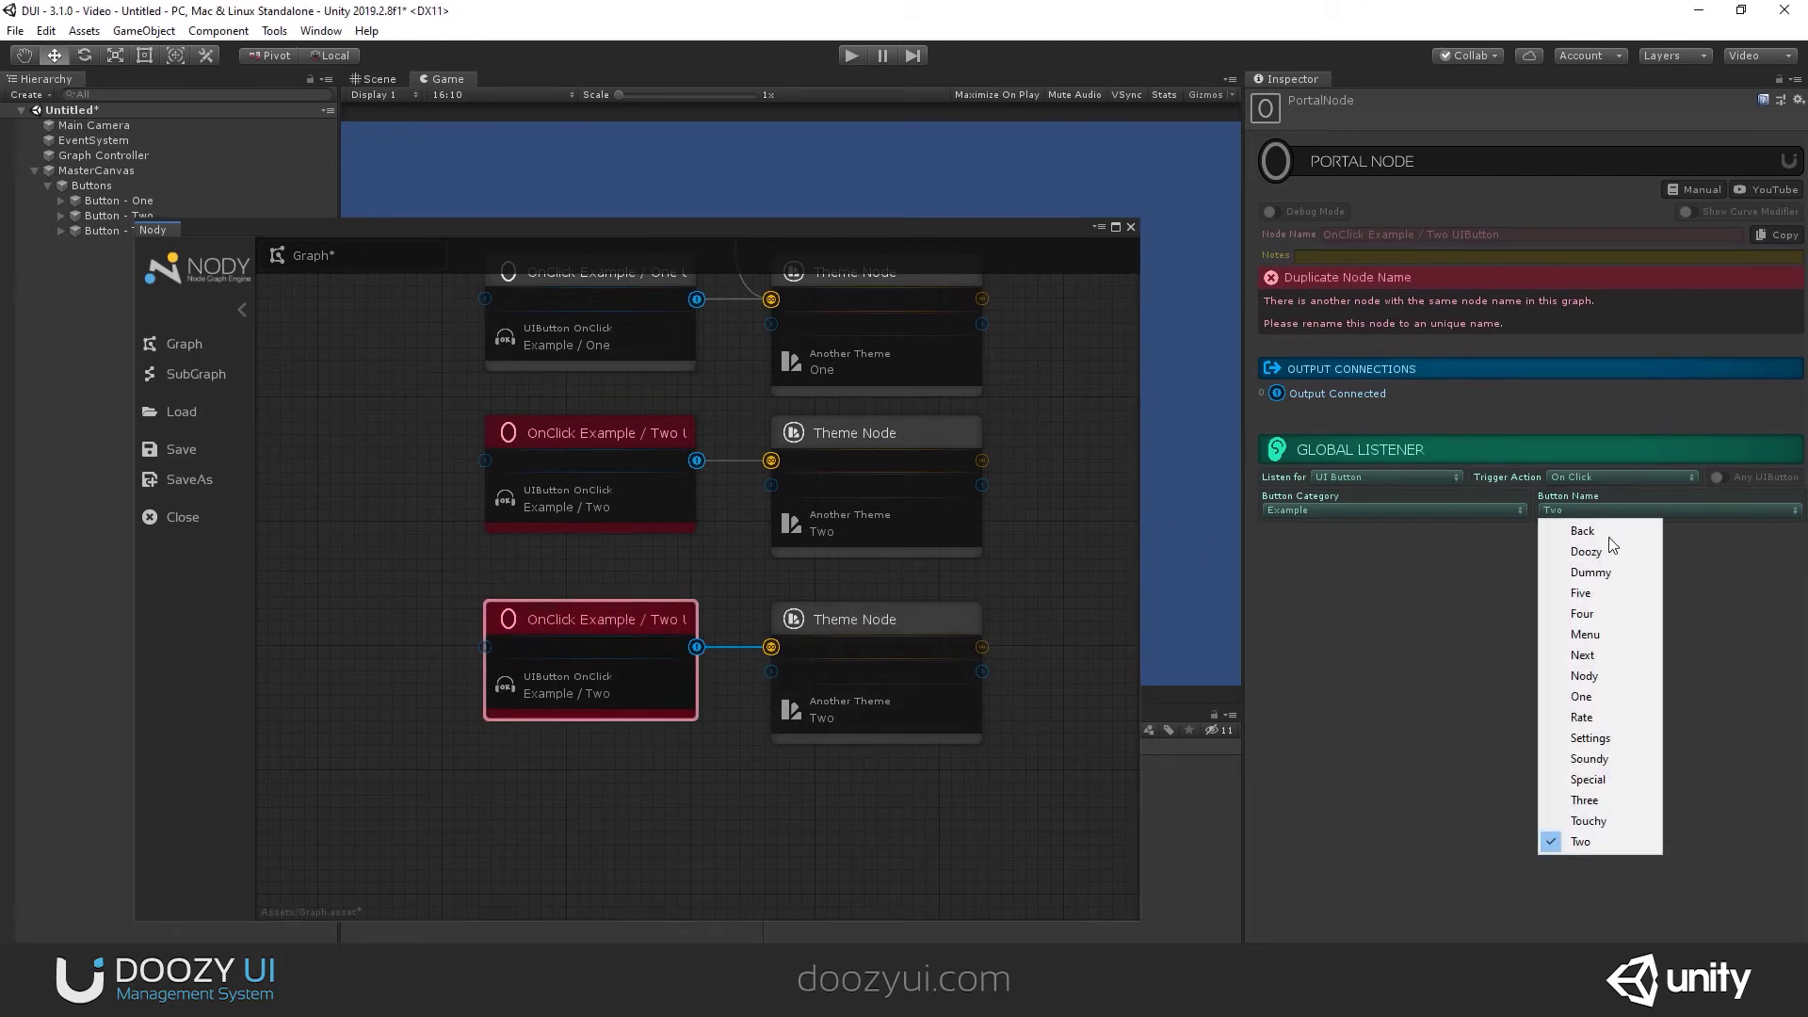
click(1591, 780)
click(906, 622)
click(1364, 445)
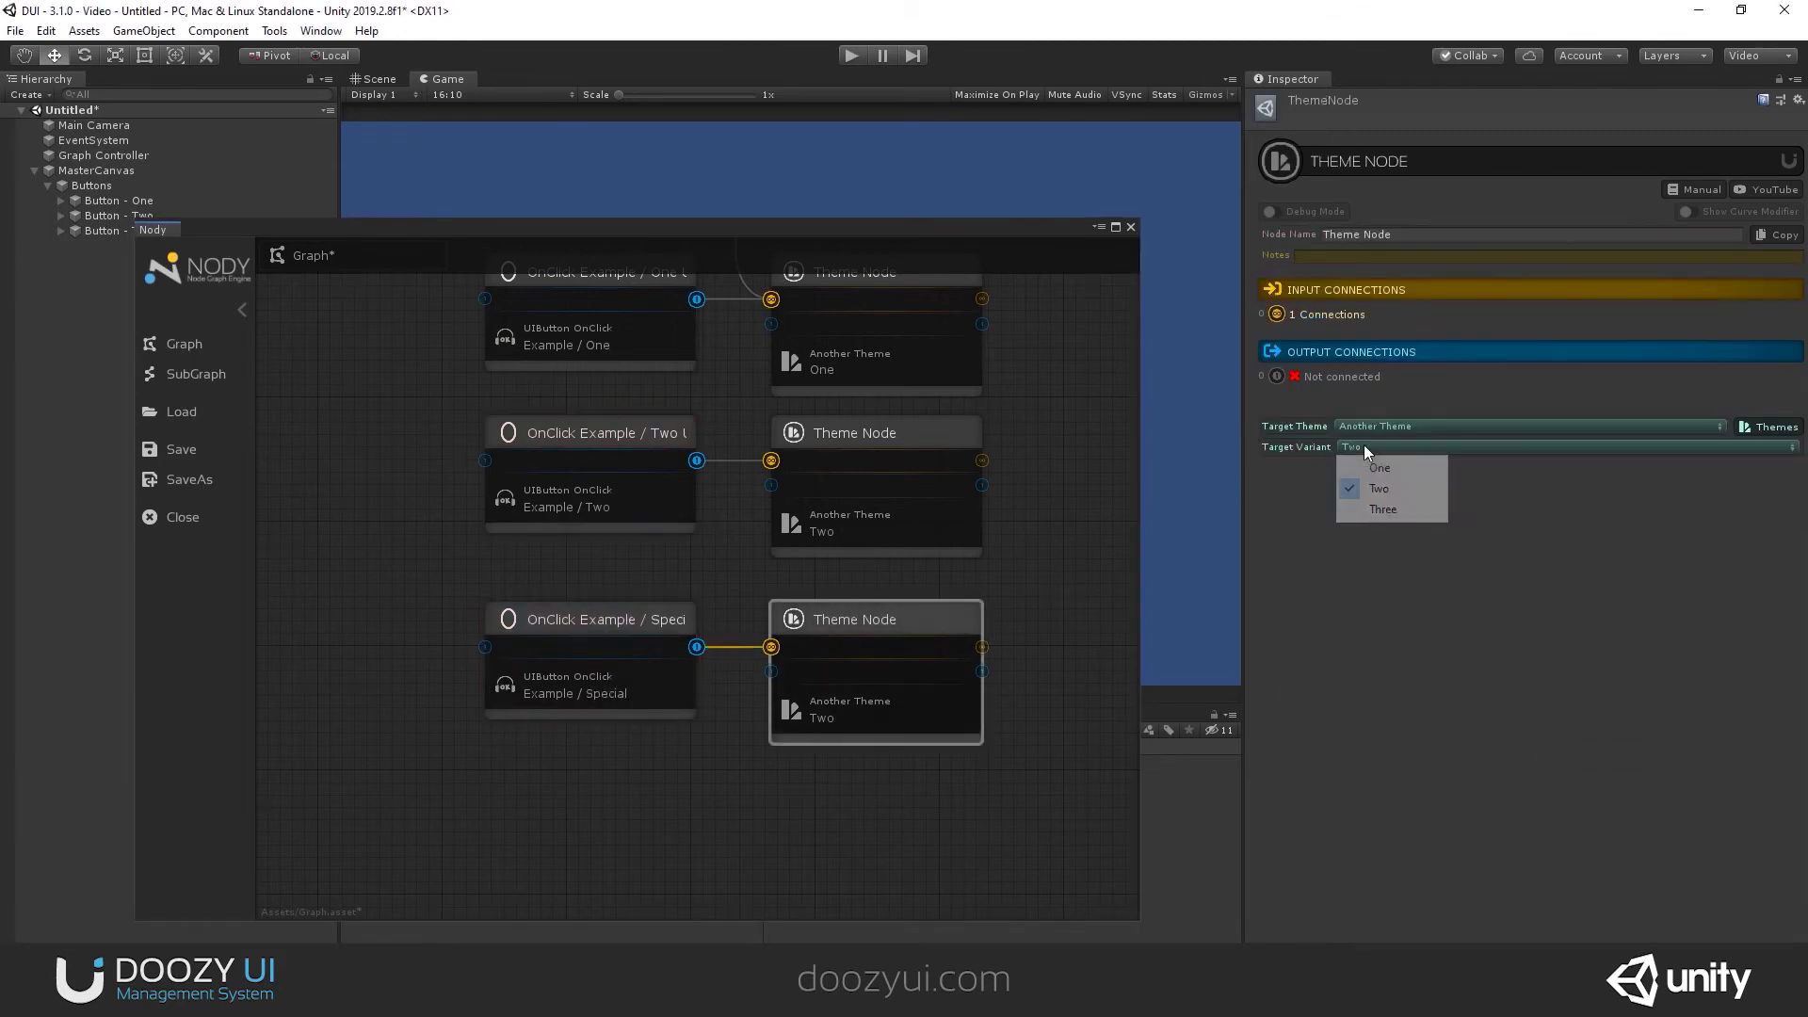
click(1384, 518)
Space the third Portal and Theme node pair evenly beneath the second pair
scroll(726, 578, down, 3)
drag(726, 578, 872, 613)
click(924, 727)
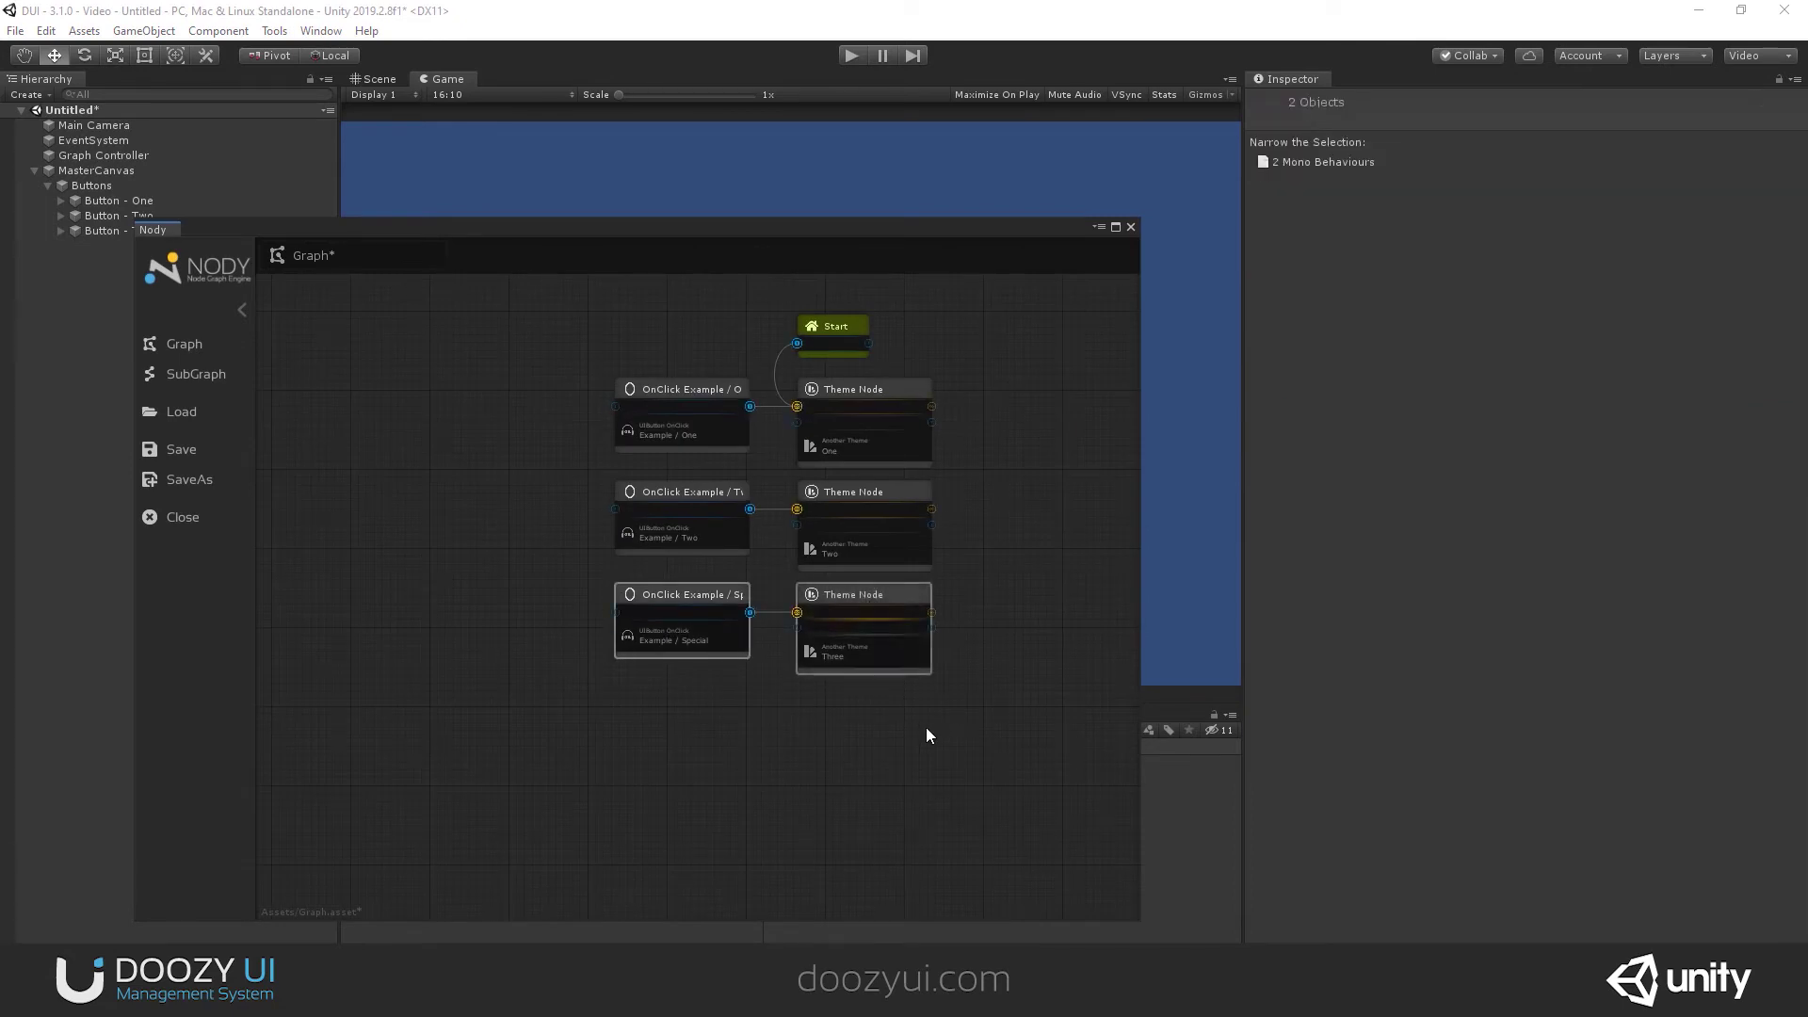
Select the Graph Controller object, save the graph, and close the Nody window
drag(453, 231, 580, 275)
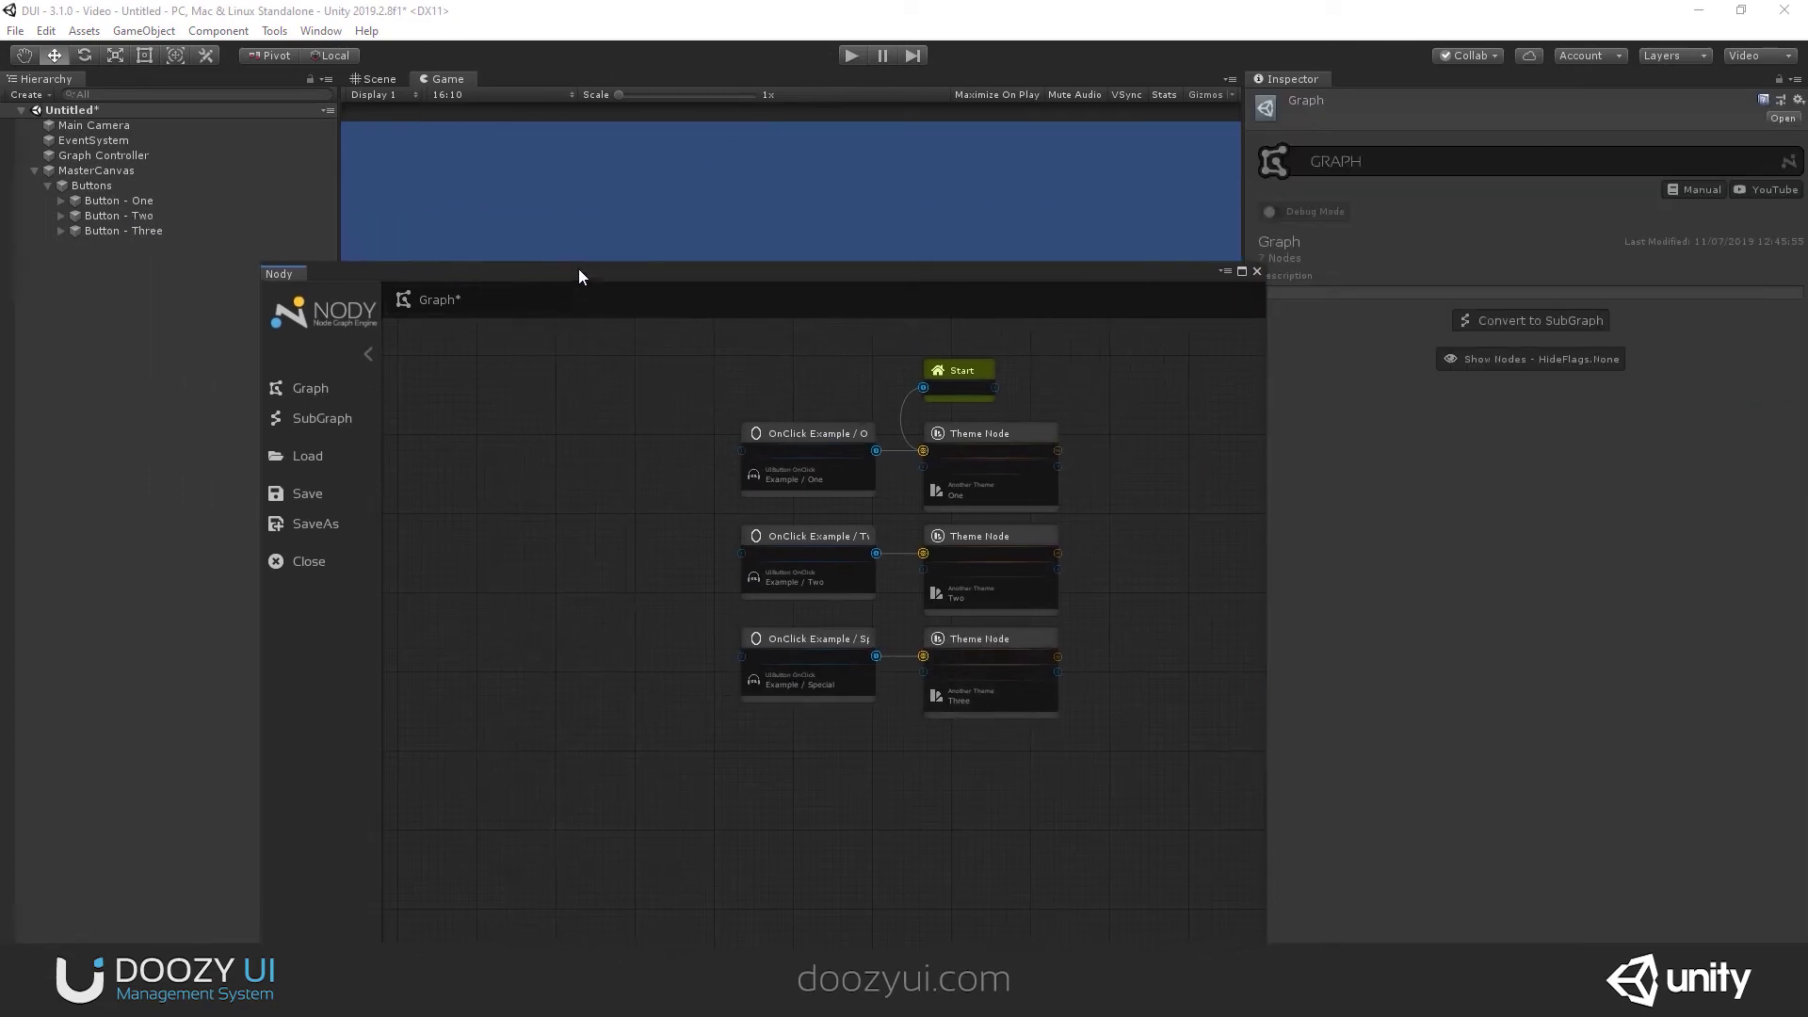
click(111, 154)
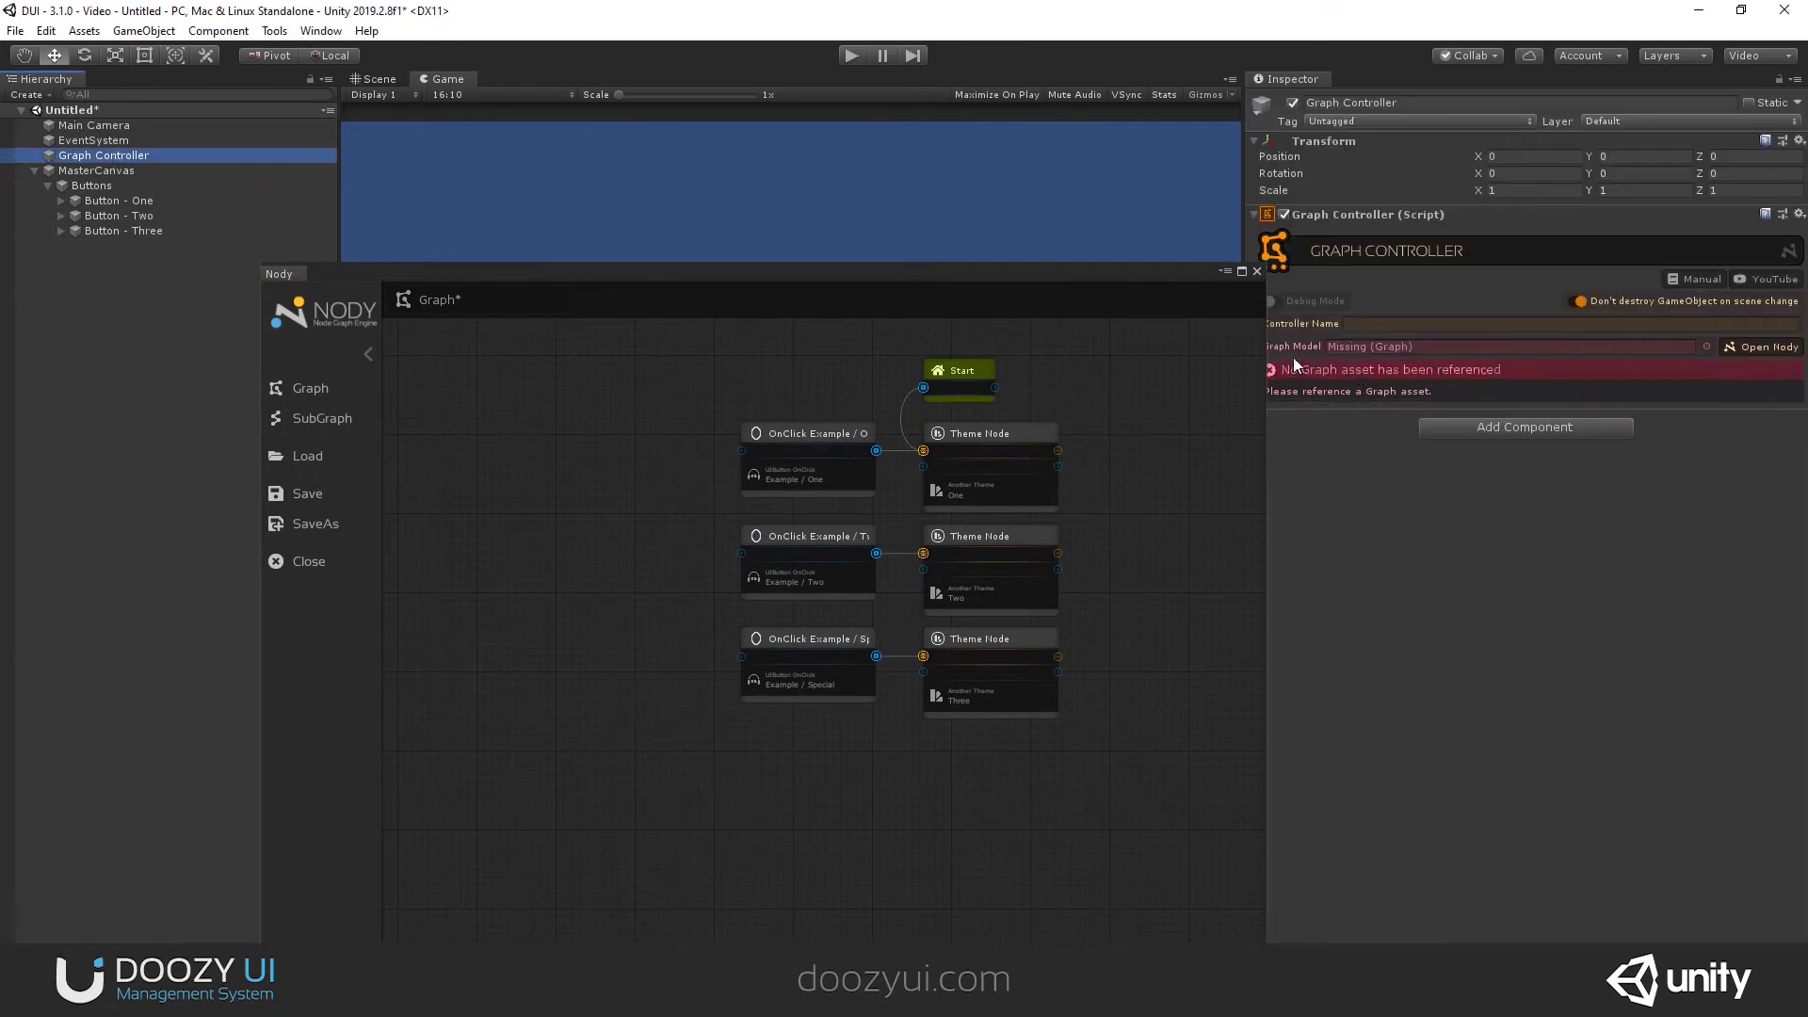
click(1250, 384)
click(308, 492)
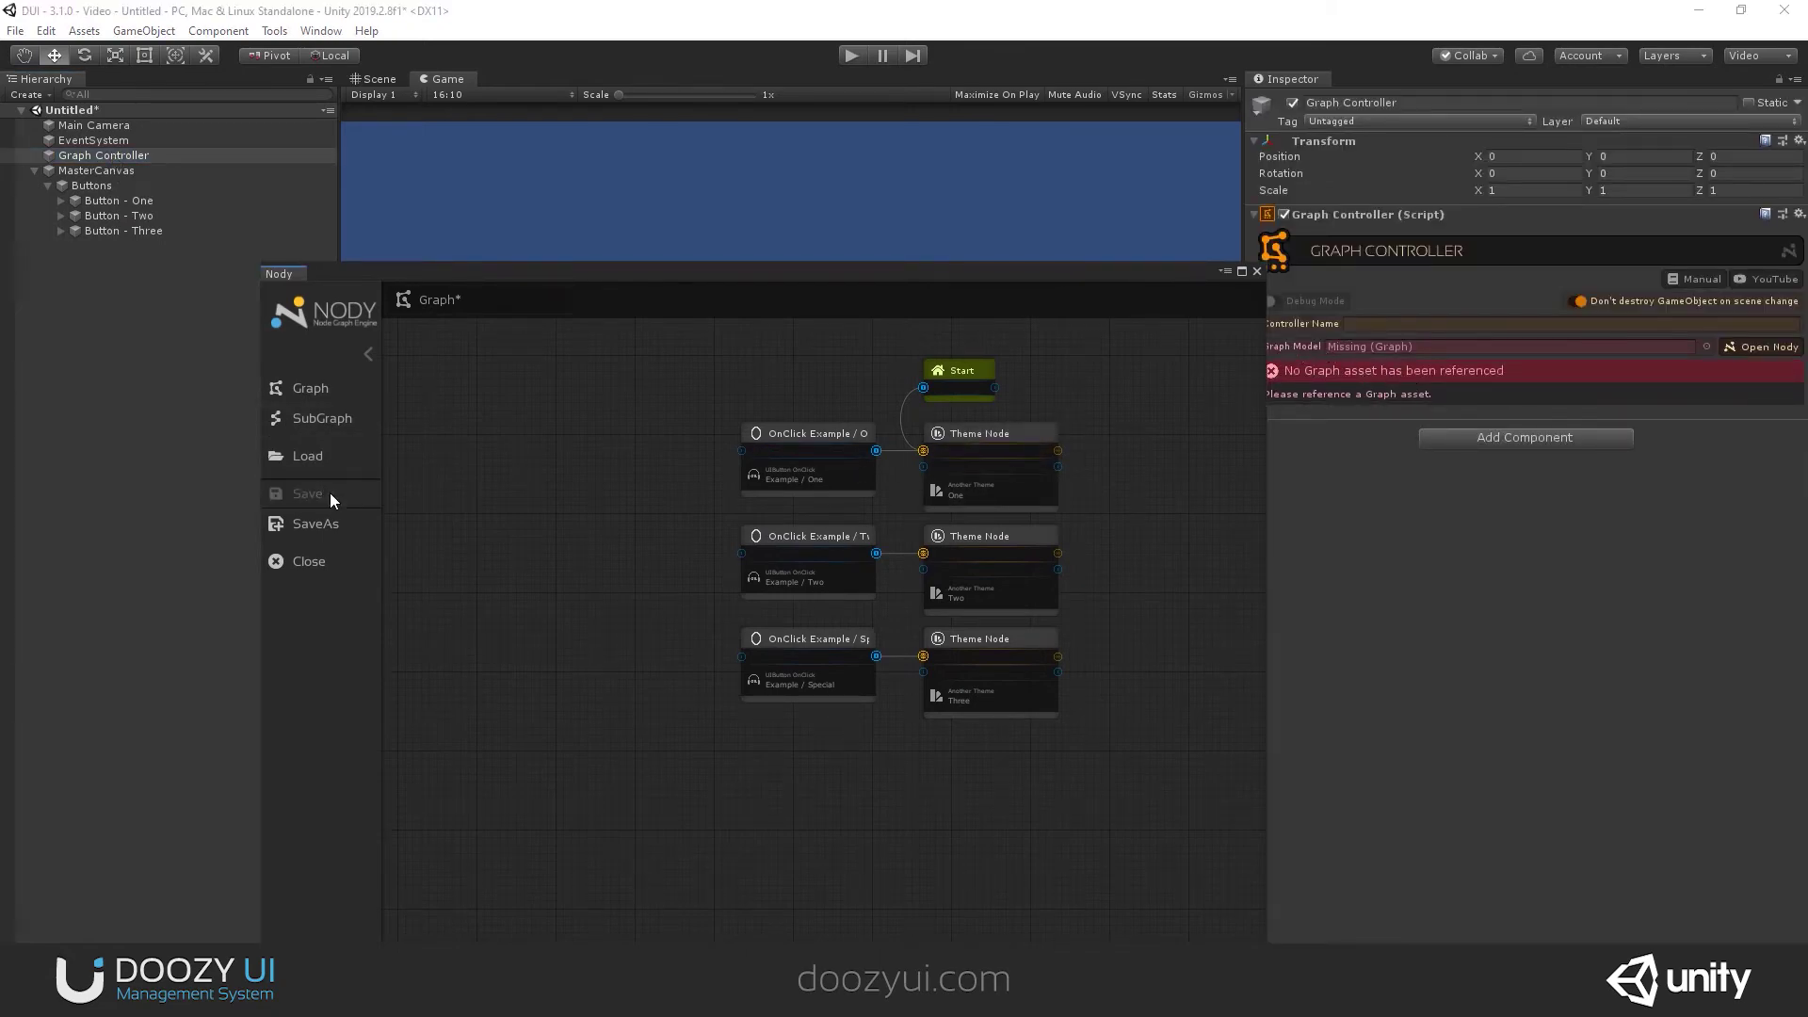
click(1256, 272)
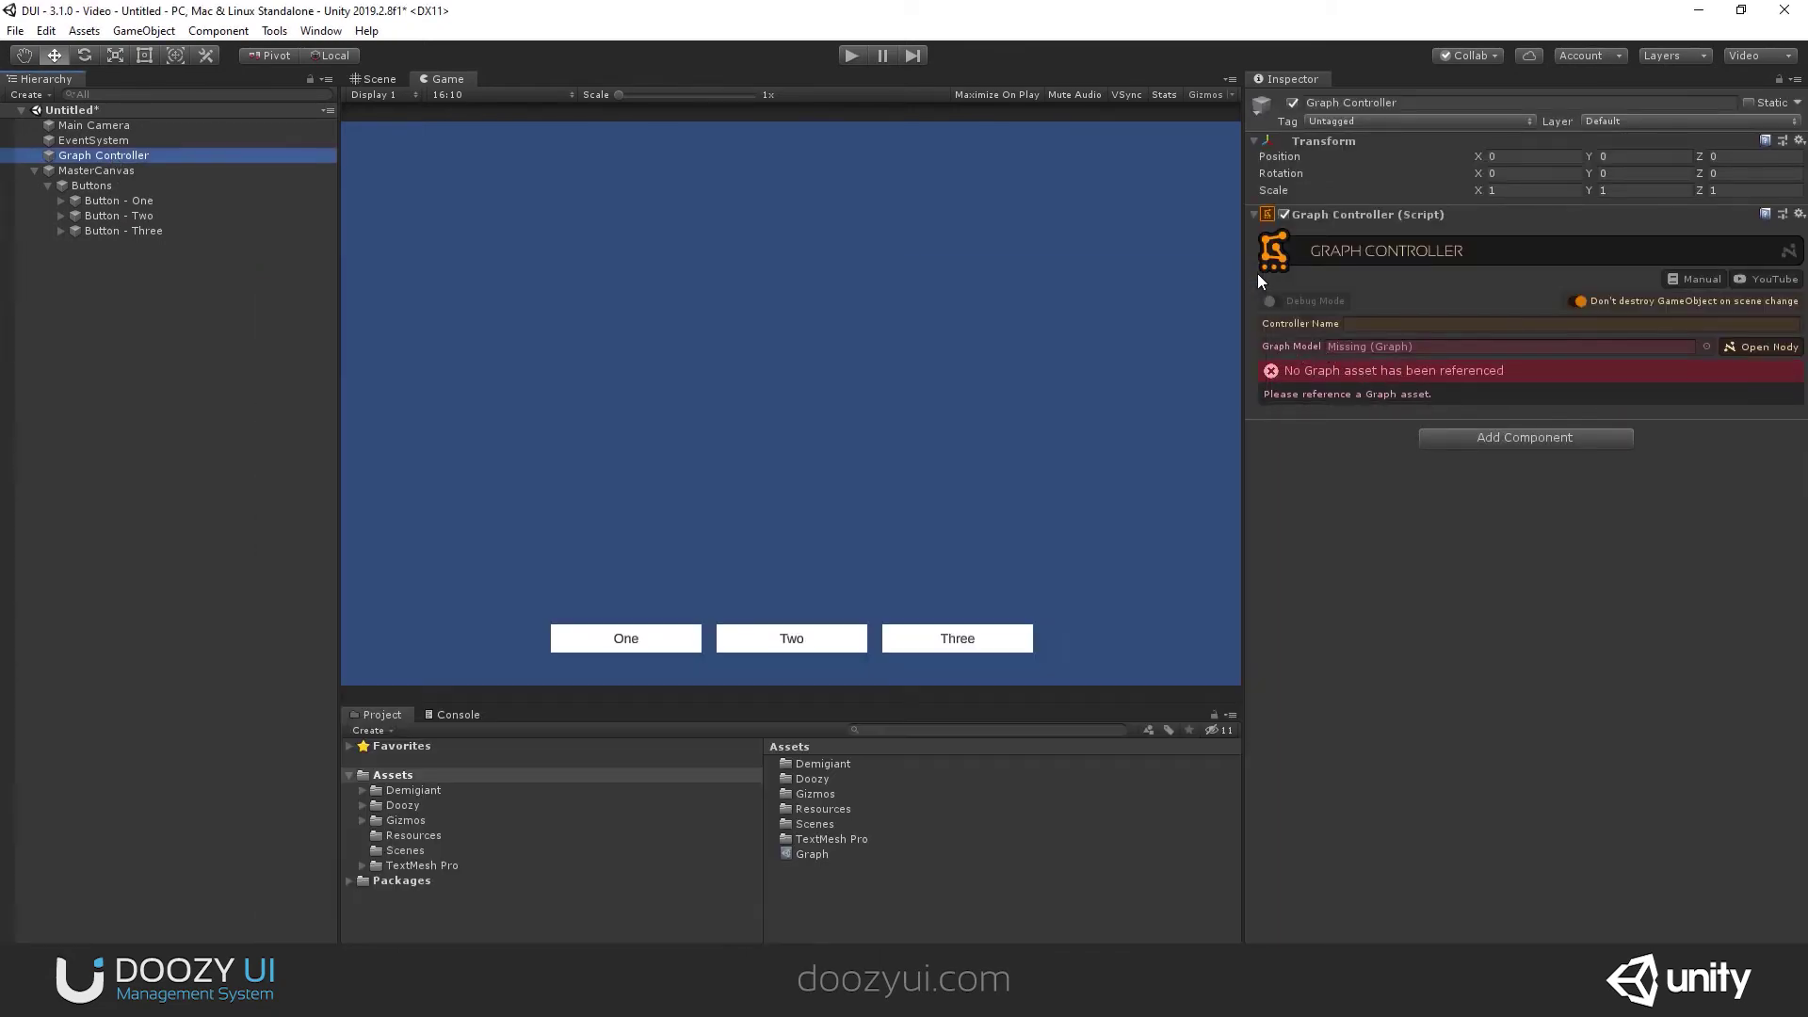
Assign the Graph asset as the Graph Controller's graph model and rename its object to Graph Controller - Graph
drag(826, 853, 1369, 348)
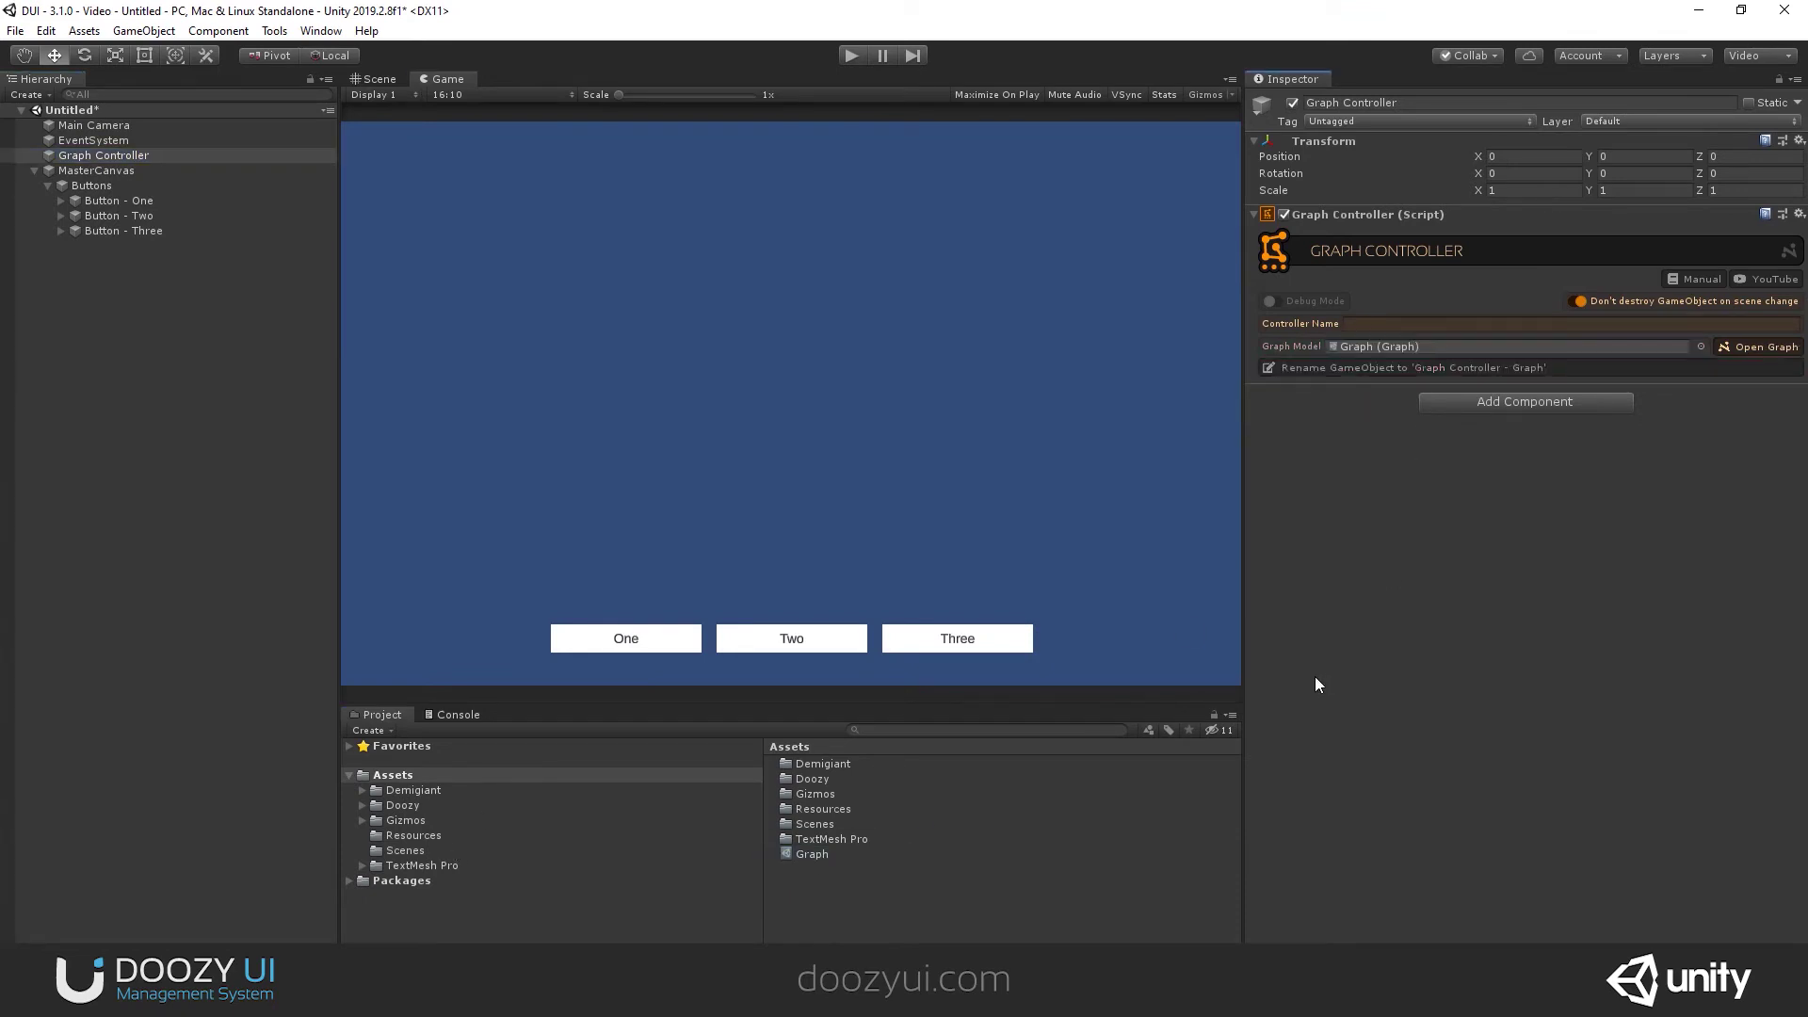
click(1346, 370)
Open the DoozyUI Themes database, show Another Theme, and move the window away from the object hierarchy
click(274, 30)
mouse_move(312, 53)
click(453, 53)
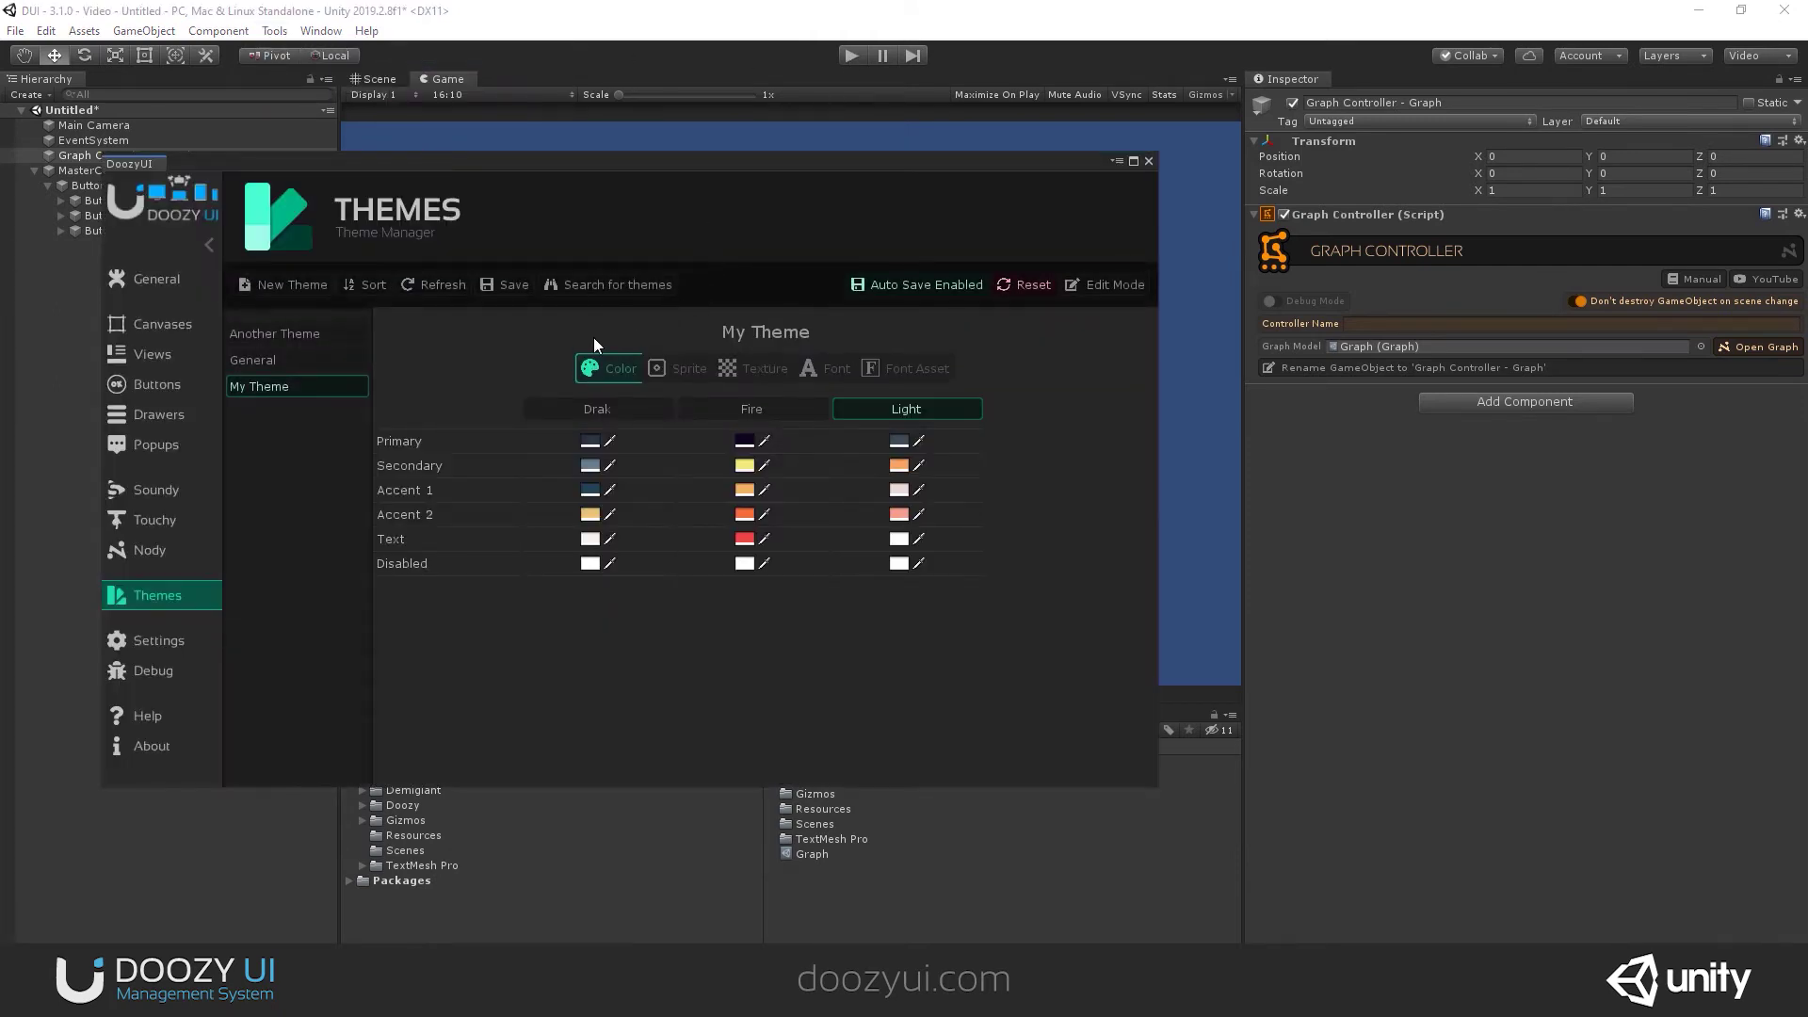
click(326, 332)
drag(662, 176, 926, 253)
Reopen the Nody window, shrink it, and bring the Themes window to the front
click(275, 31)
mouse_move(310, 52)
click(435, 100)
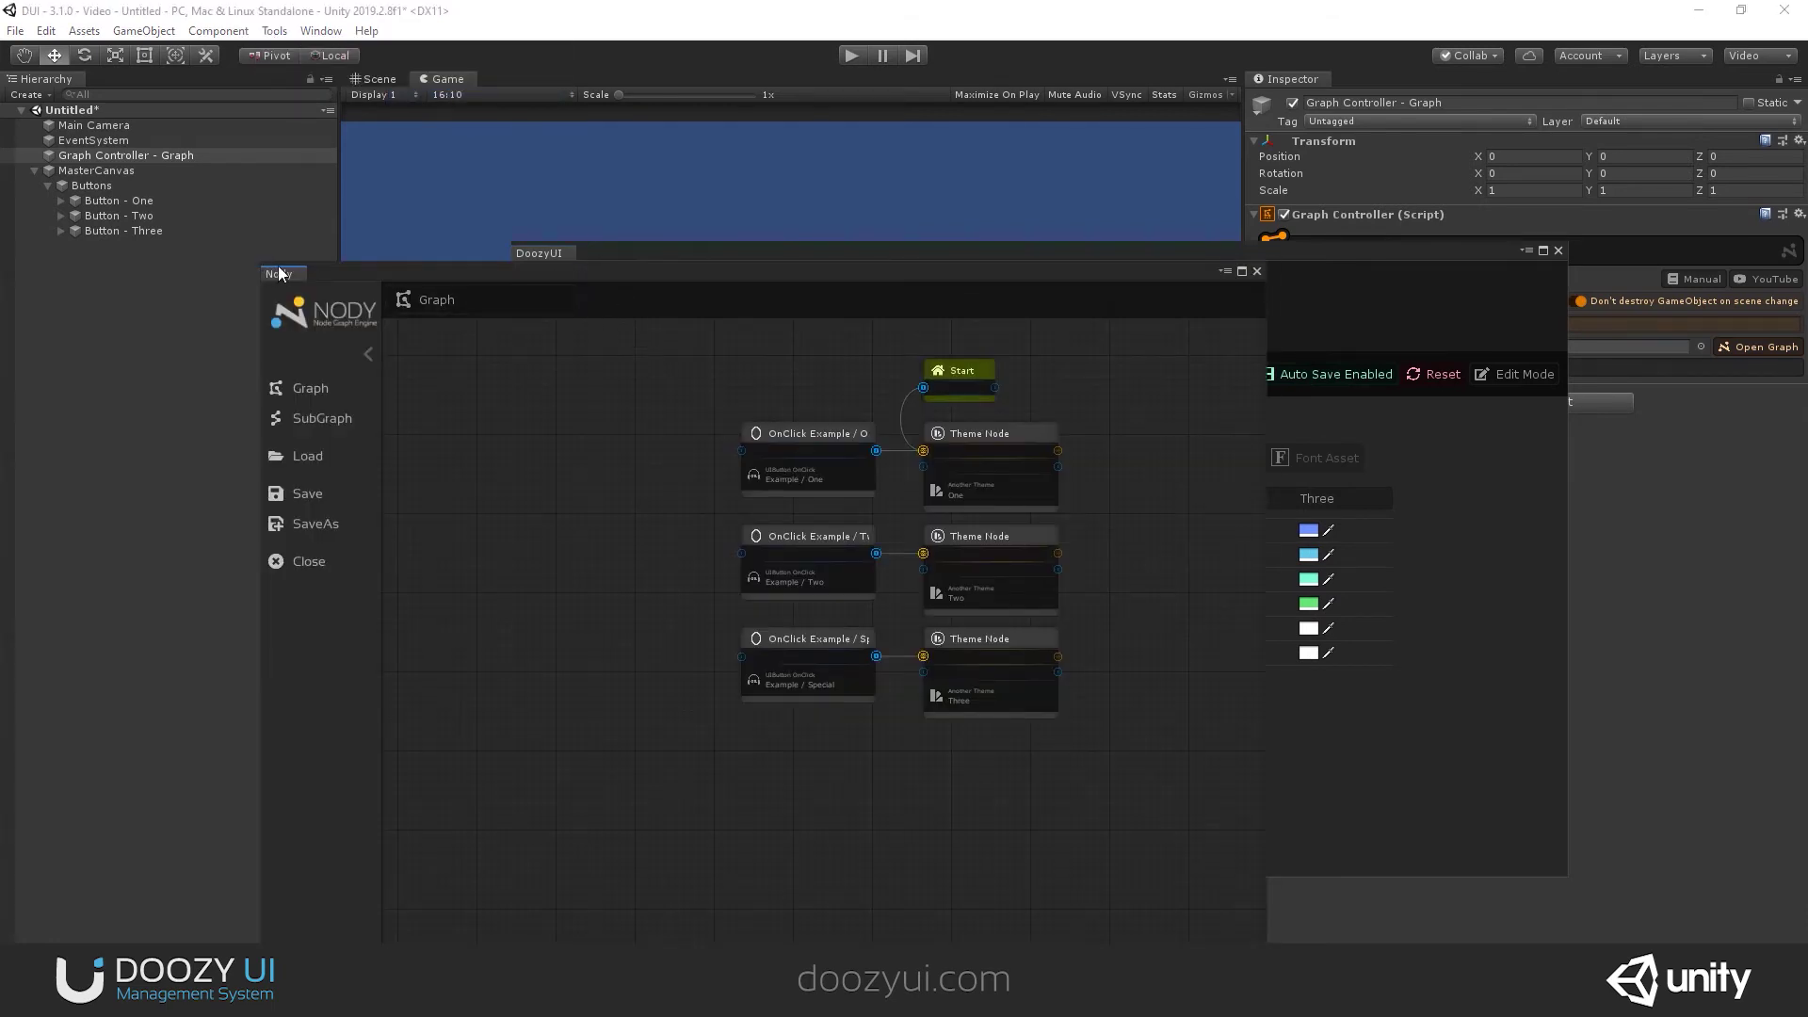
drag(262, 264, 573, 621)
click(670, 710)
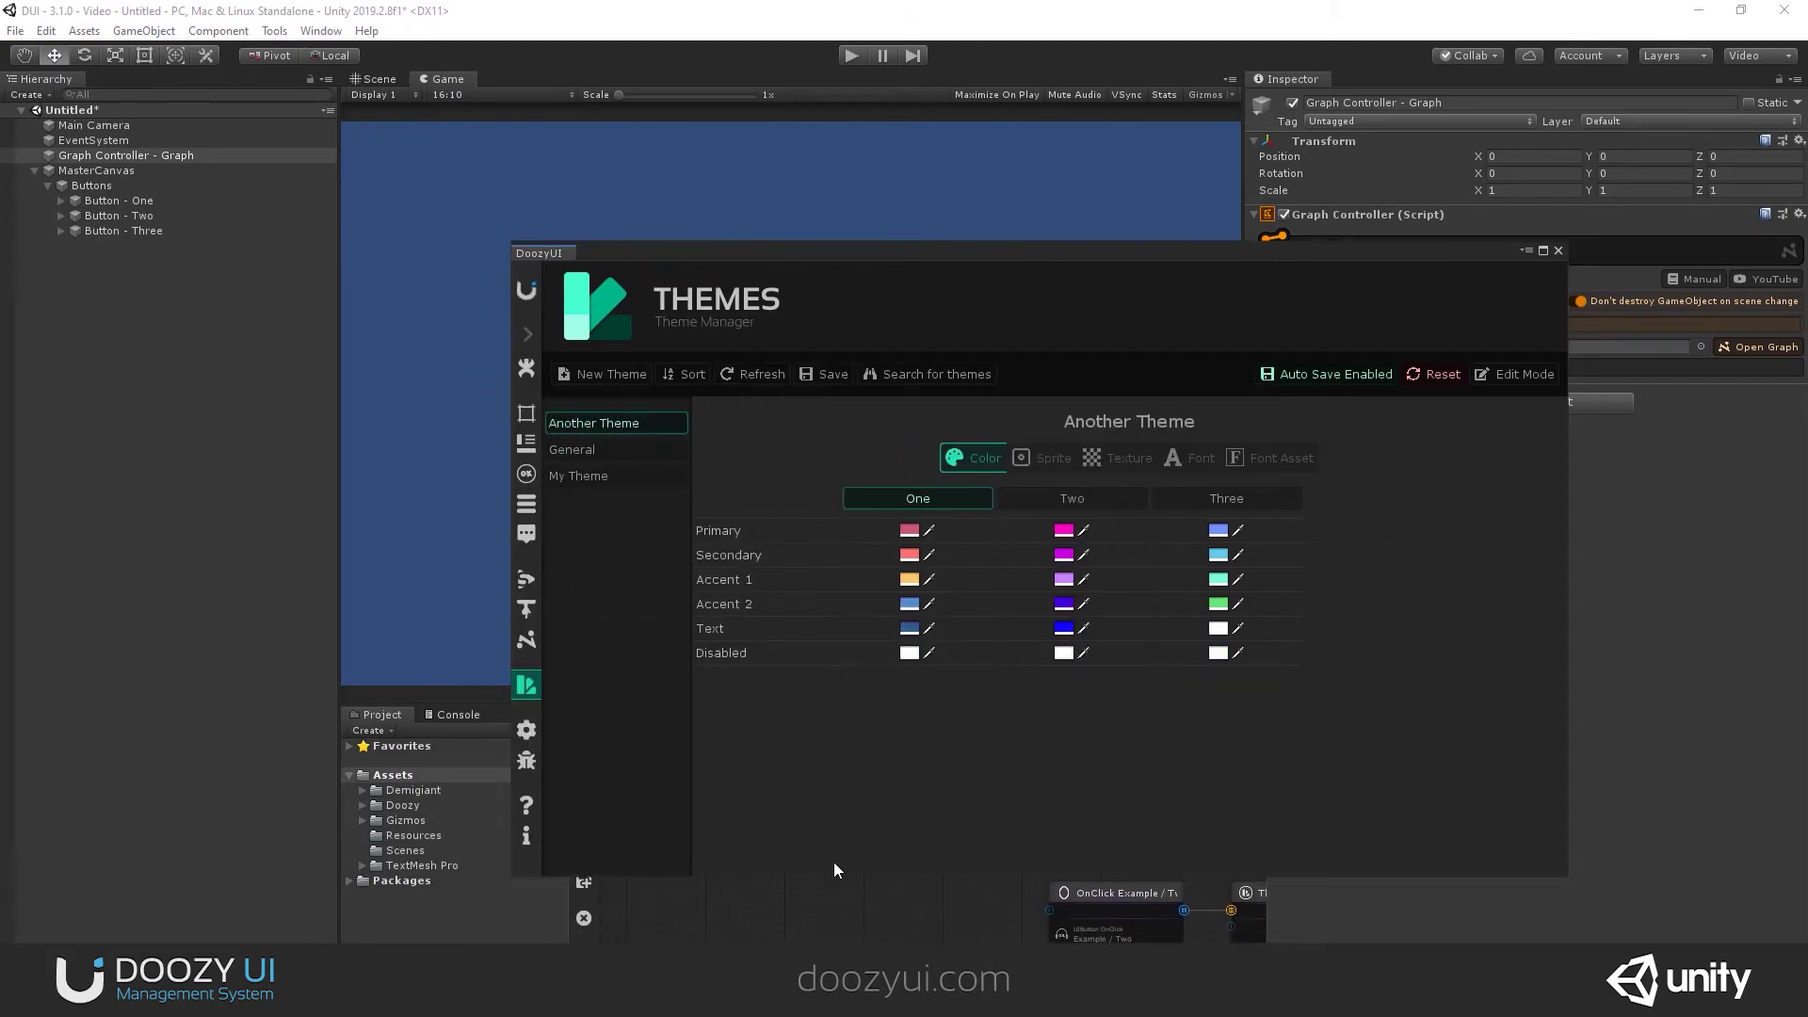
Move the Nody window beside the Themes window and resize it to fit the whole graph compactly
drag(782, 638, 237, 206)
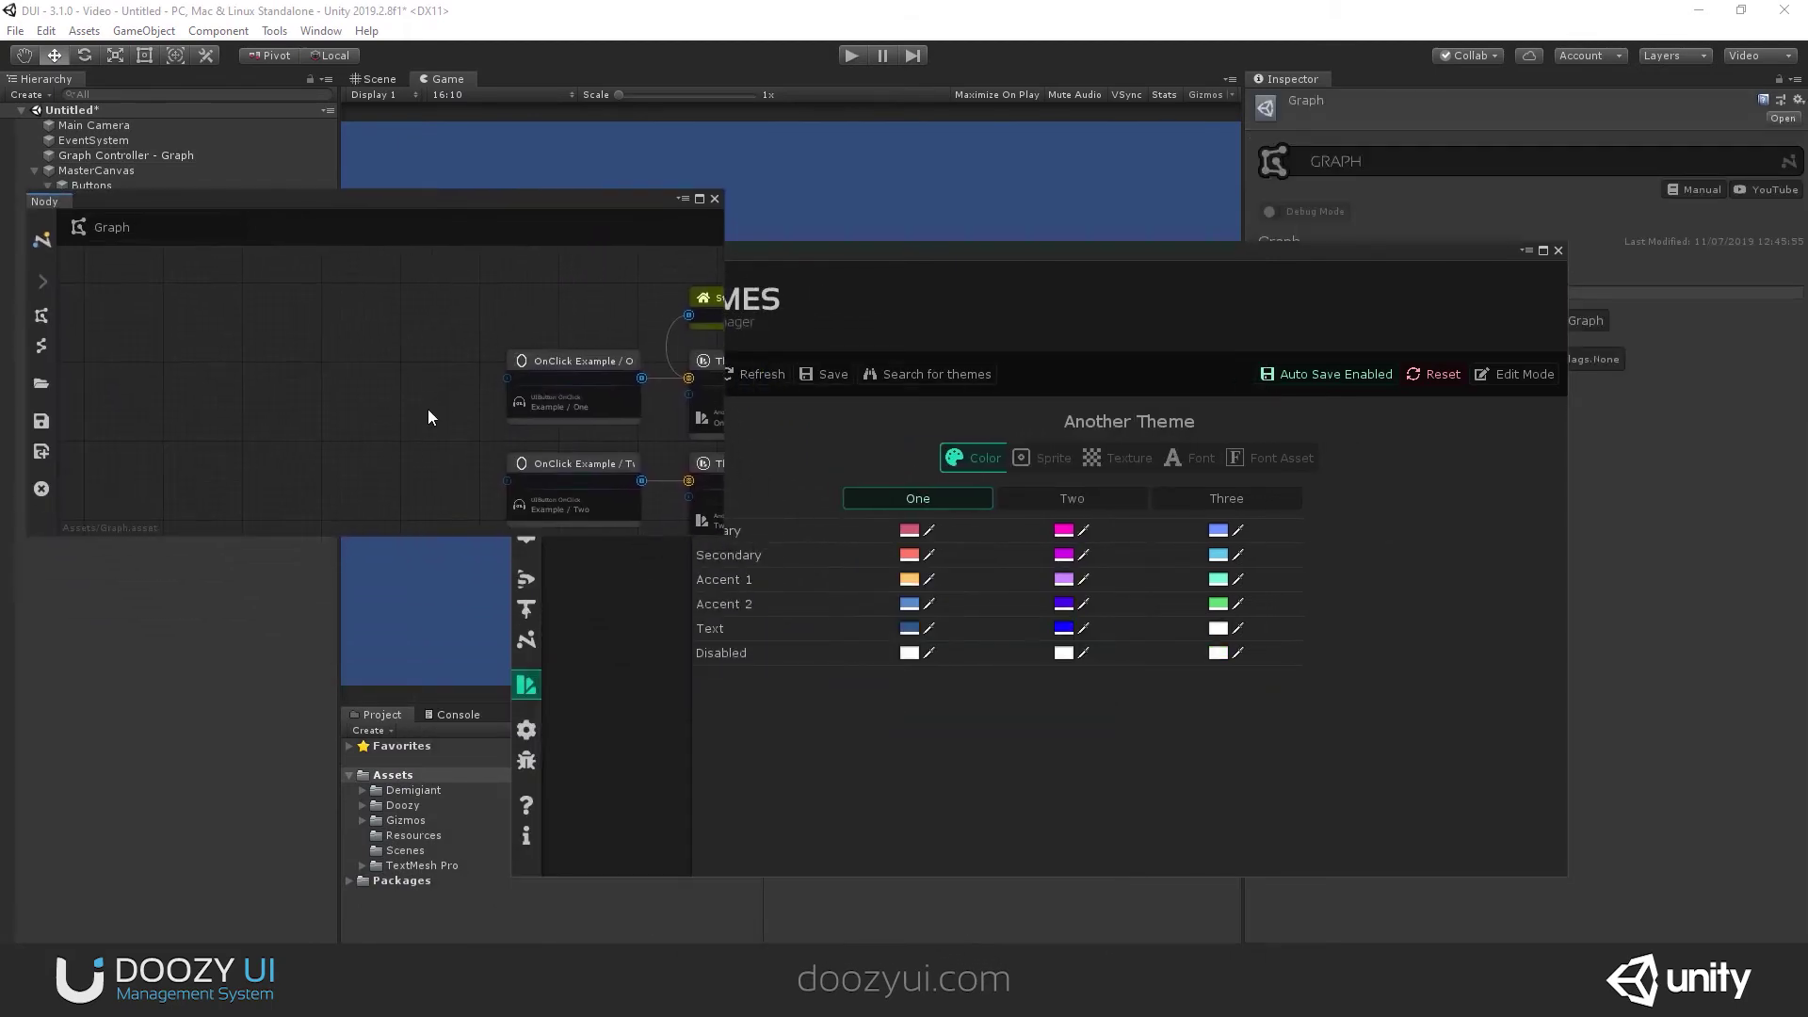
click(533, 541)
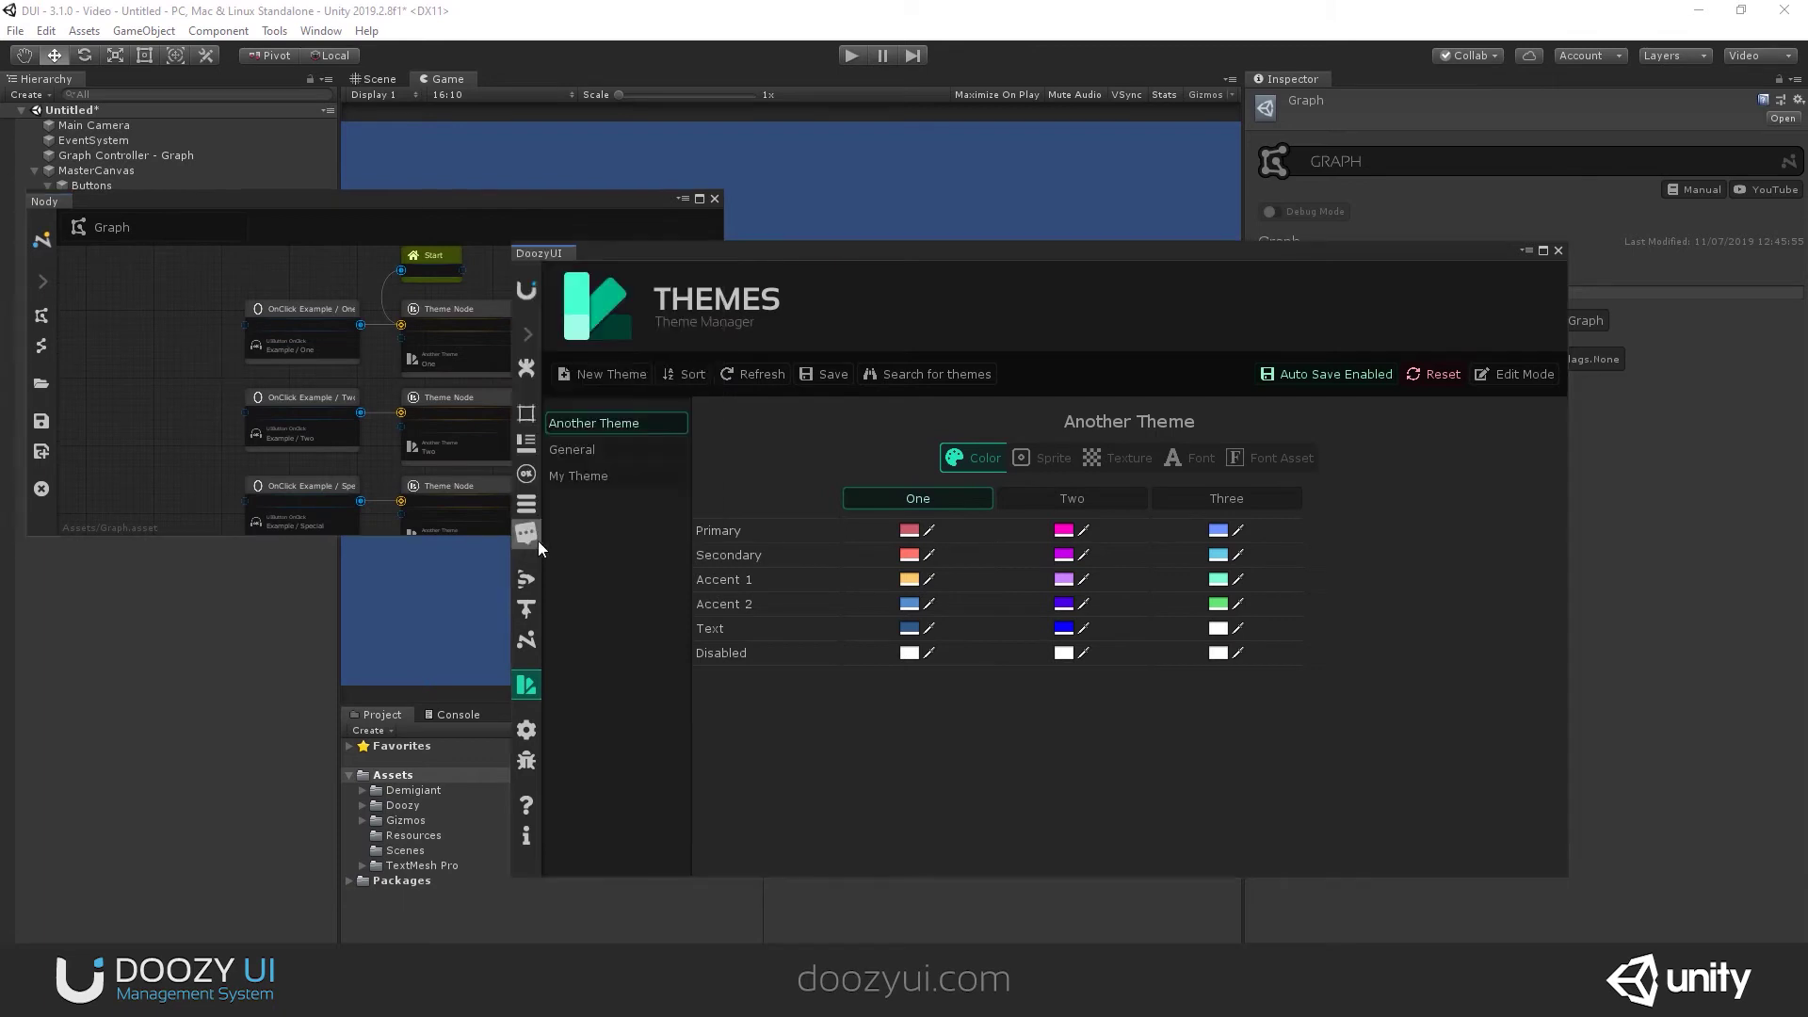
drag(401, 539, 396, 602)
drag(450, 205, 438, 552)
middle_drag(464, 695, 408, 692)
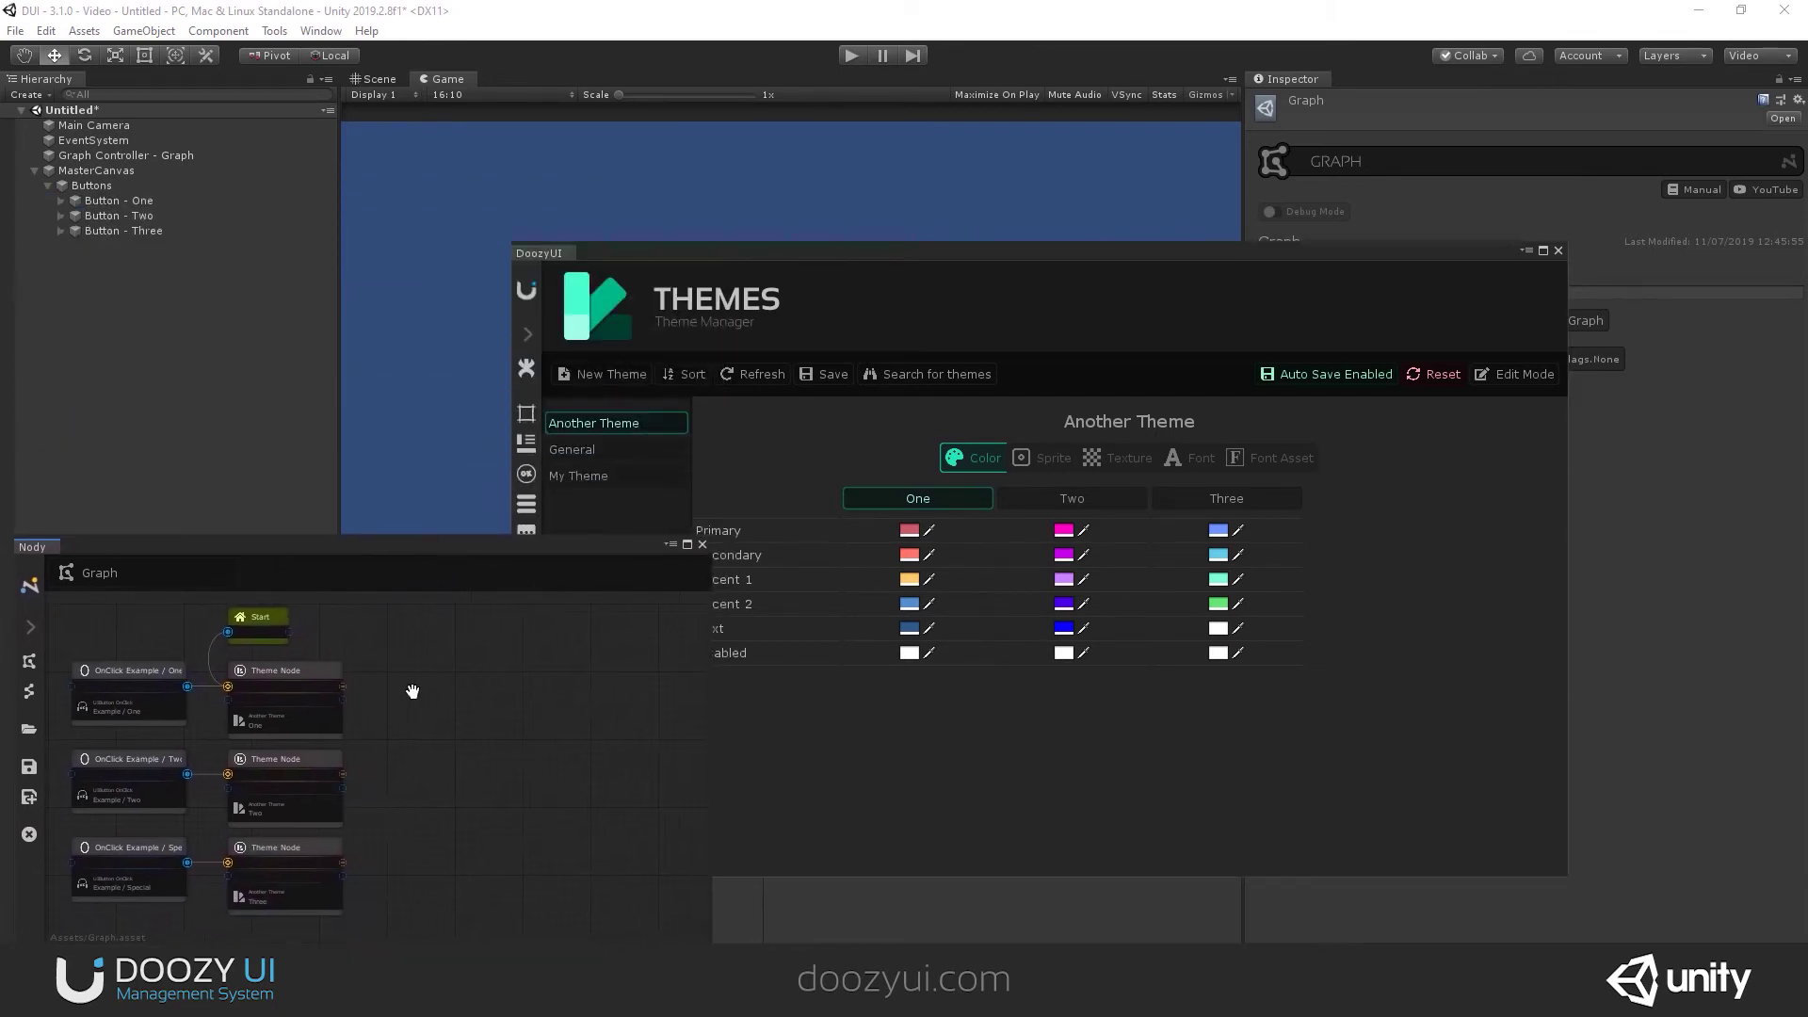
click(777, 701)
click(473, 725)
drag(708, 770, 392, 753)
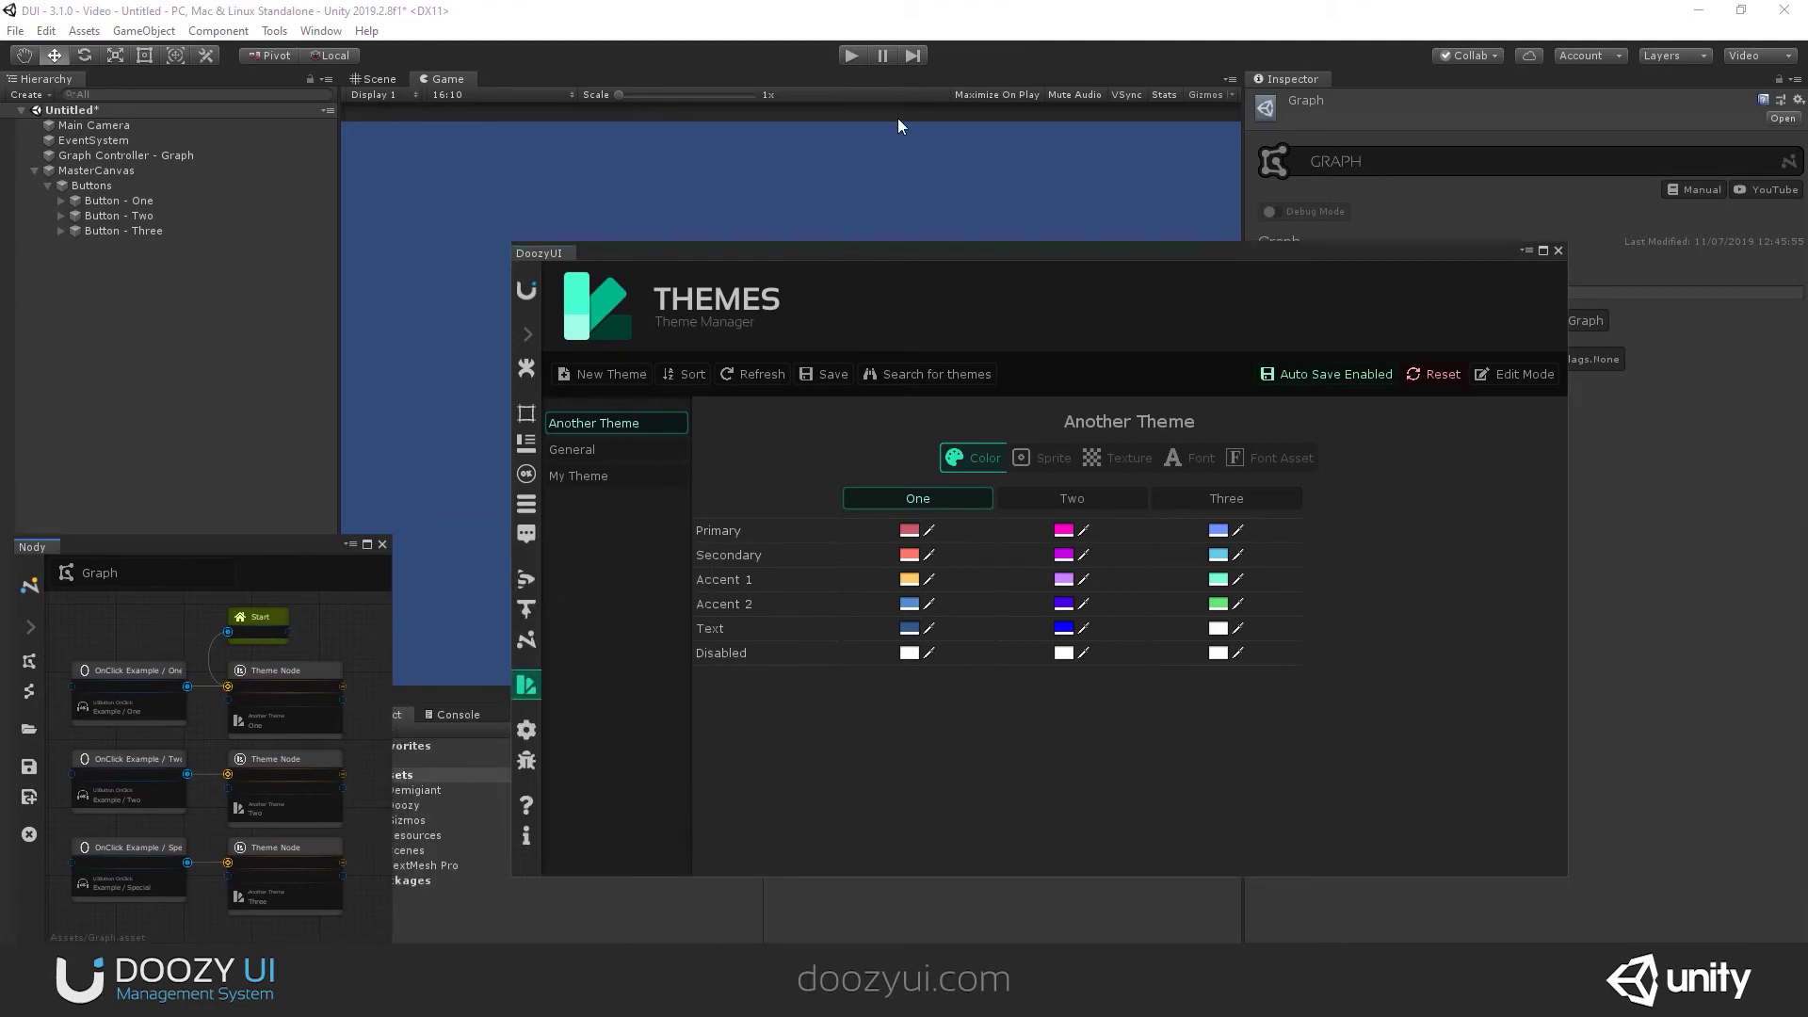
Start play mode and move the Themes window off the One, Two and Three buttons in the game view
drag(817, 255, 813, 269)
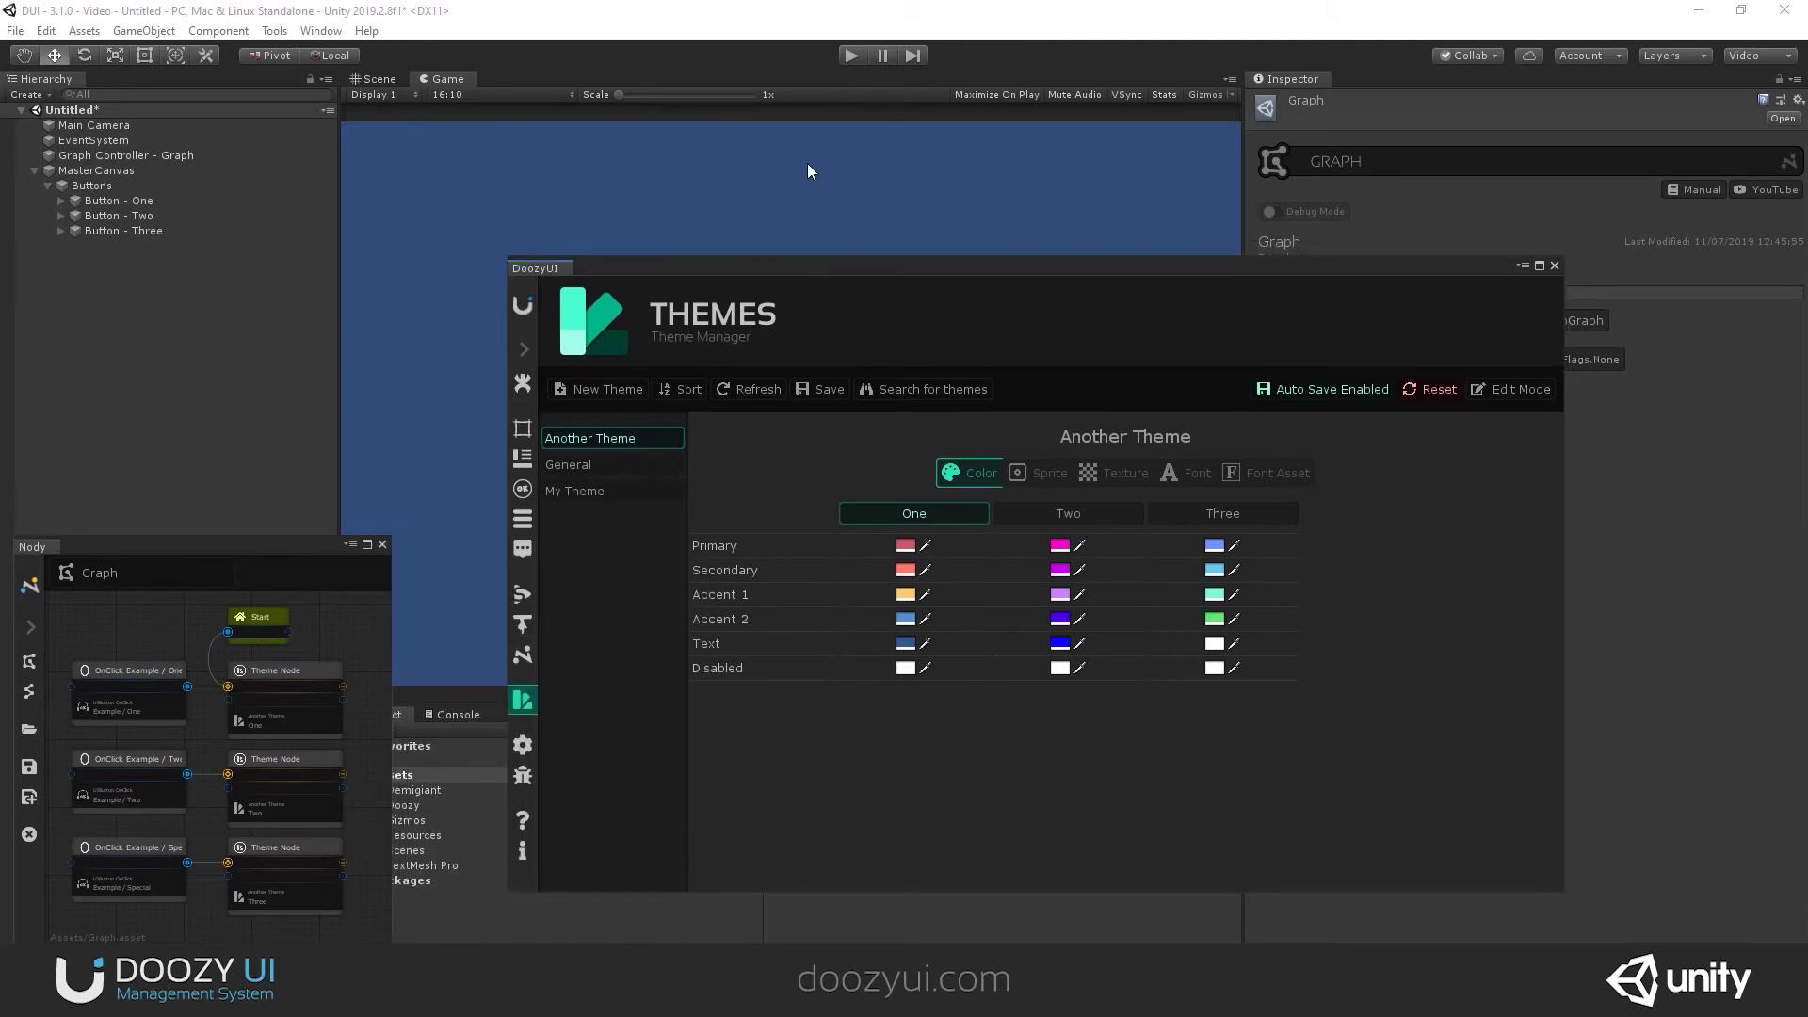
click(847, 55)
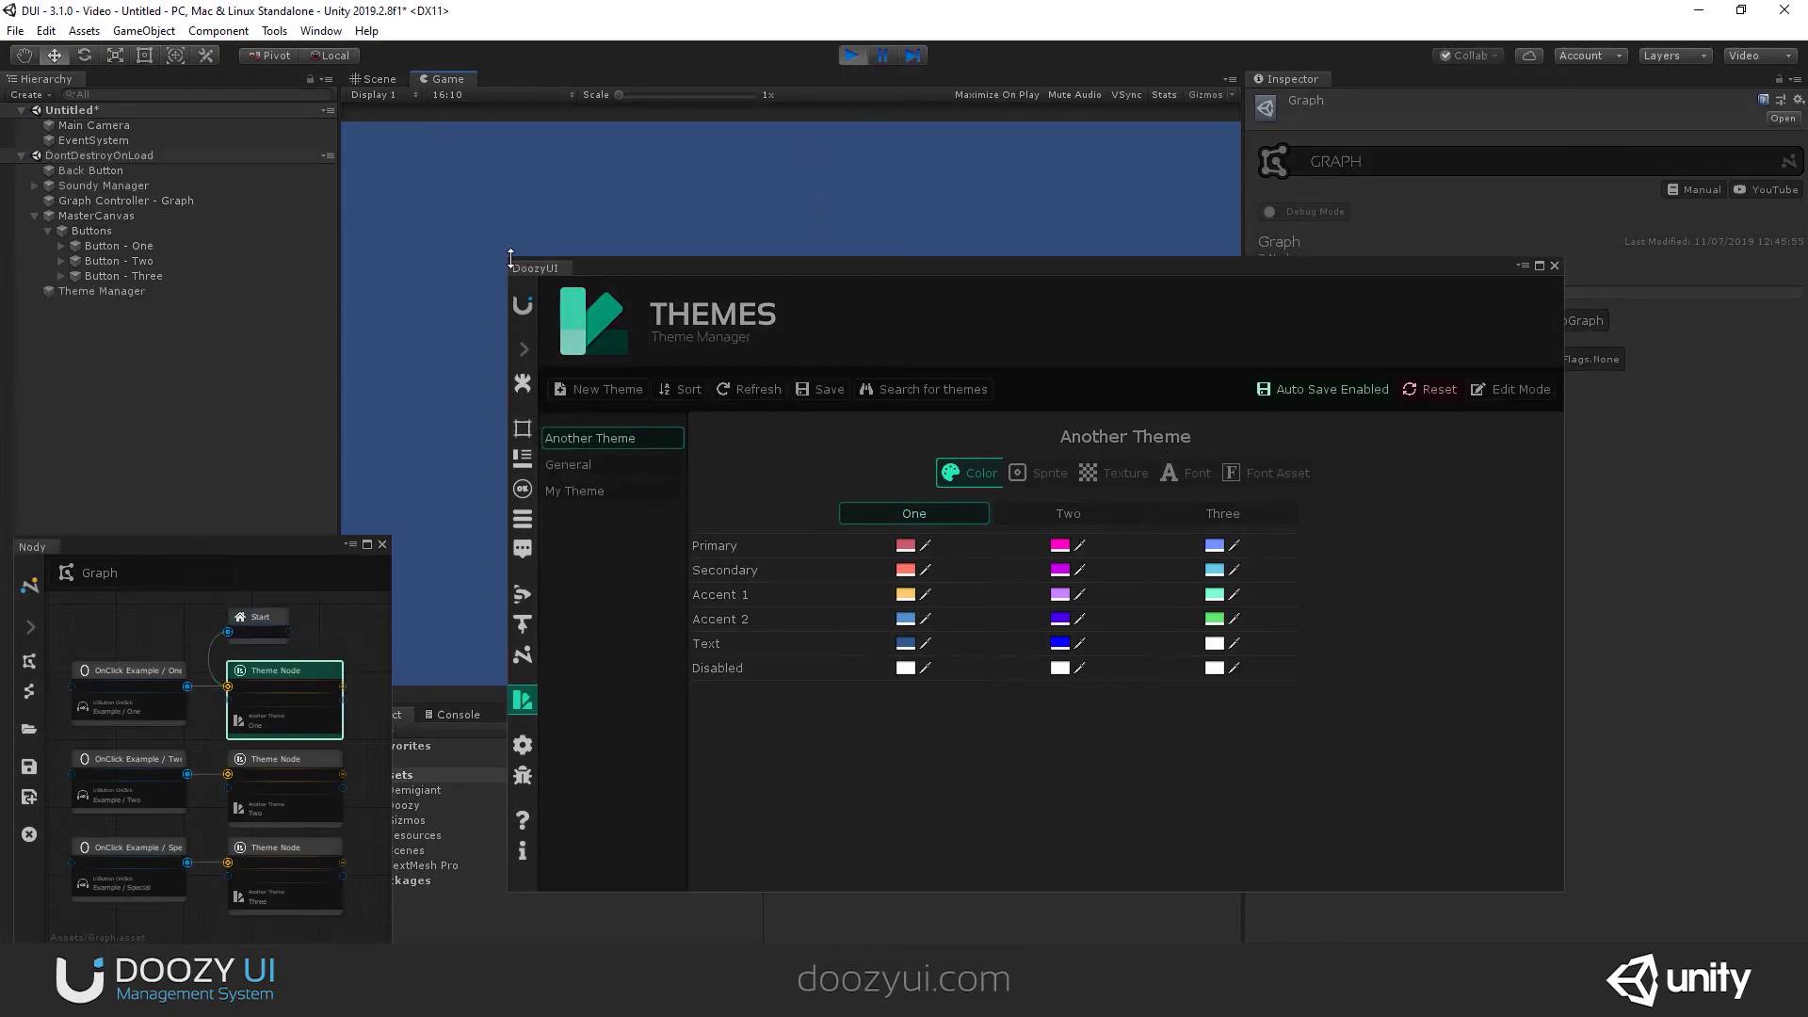
drag(590, 258, 1002, 255)
drag(1028, 79, 562, 43)
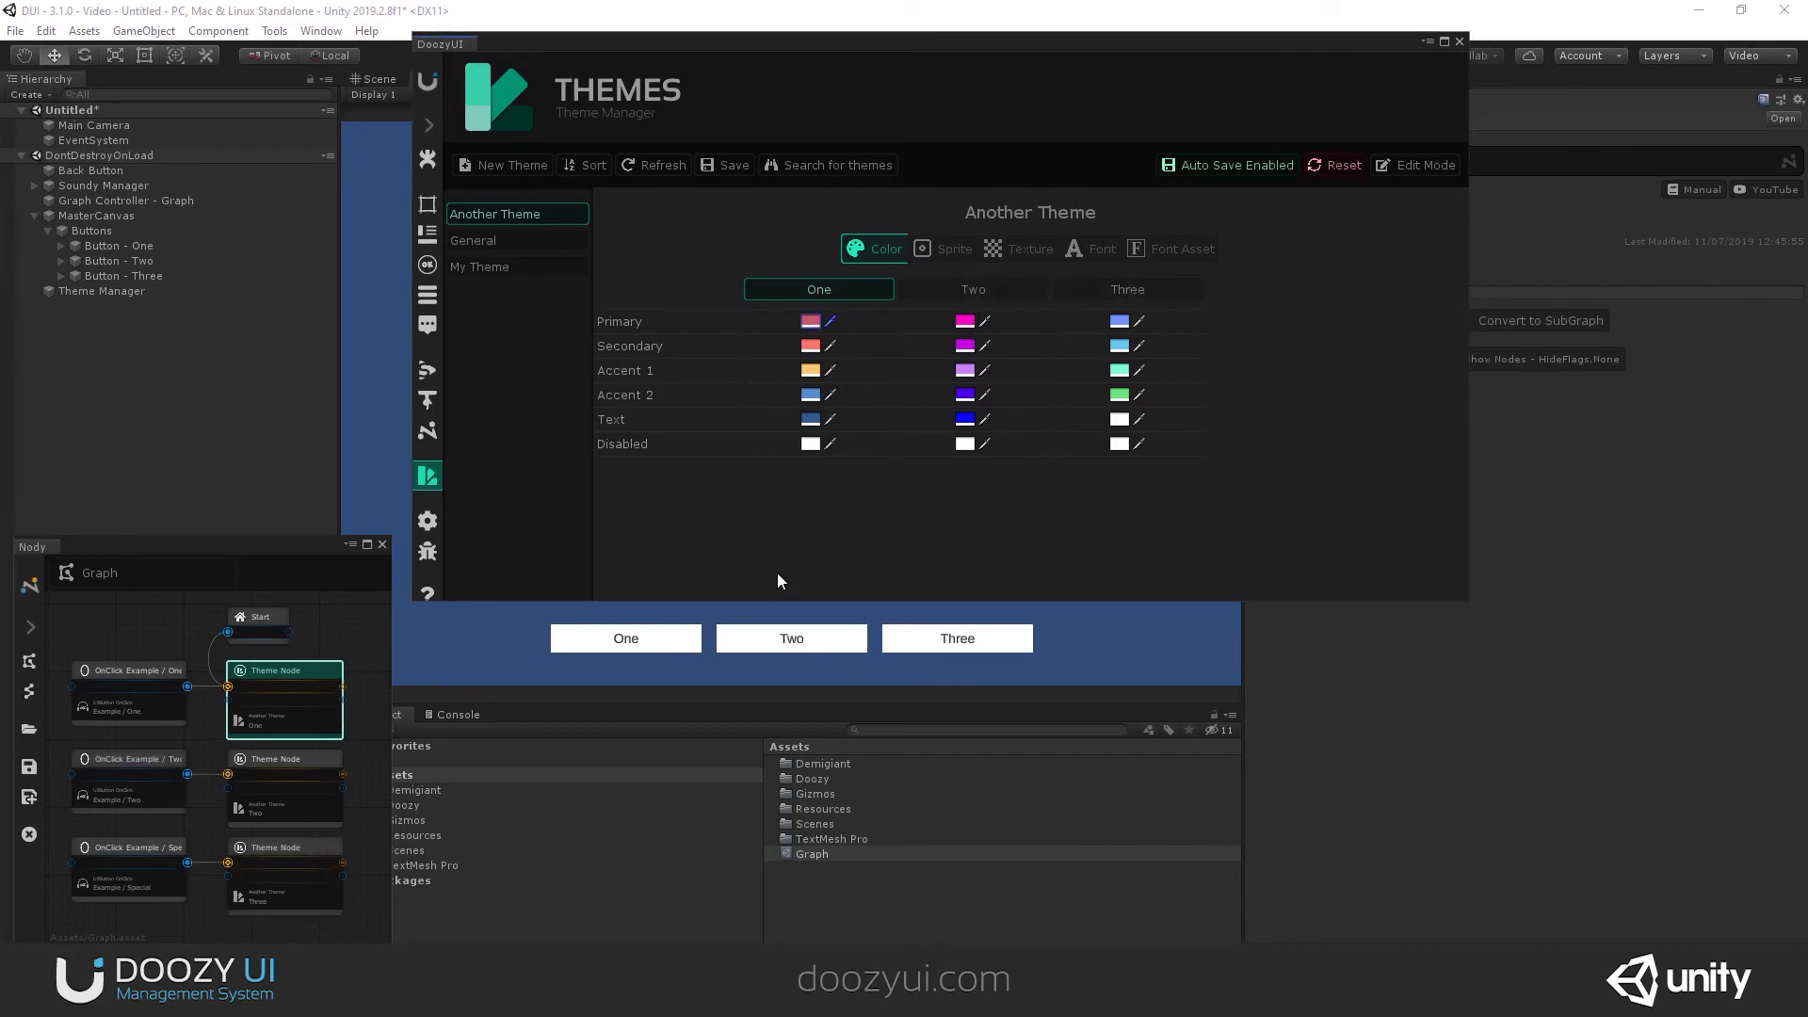
Test the One, Two and Three buttons in the running game while watching the graph and active theme variant
click(664, 650)
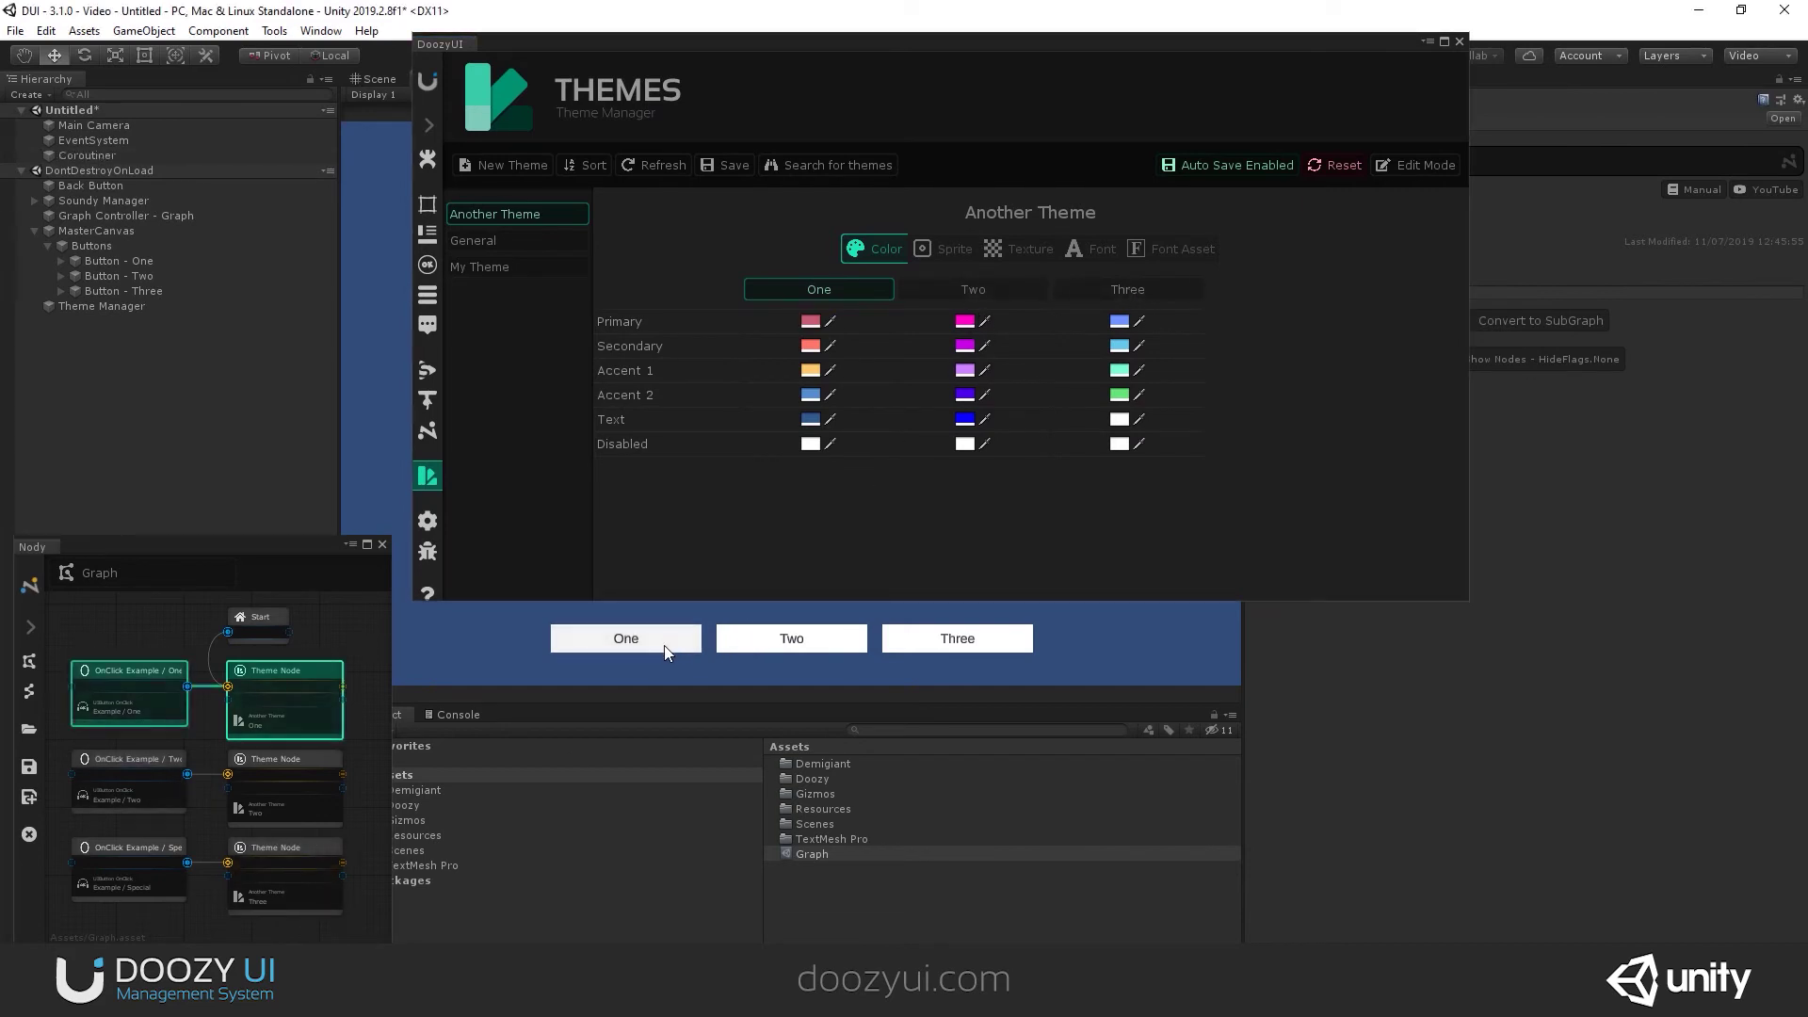
click(822, 648)
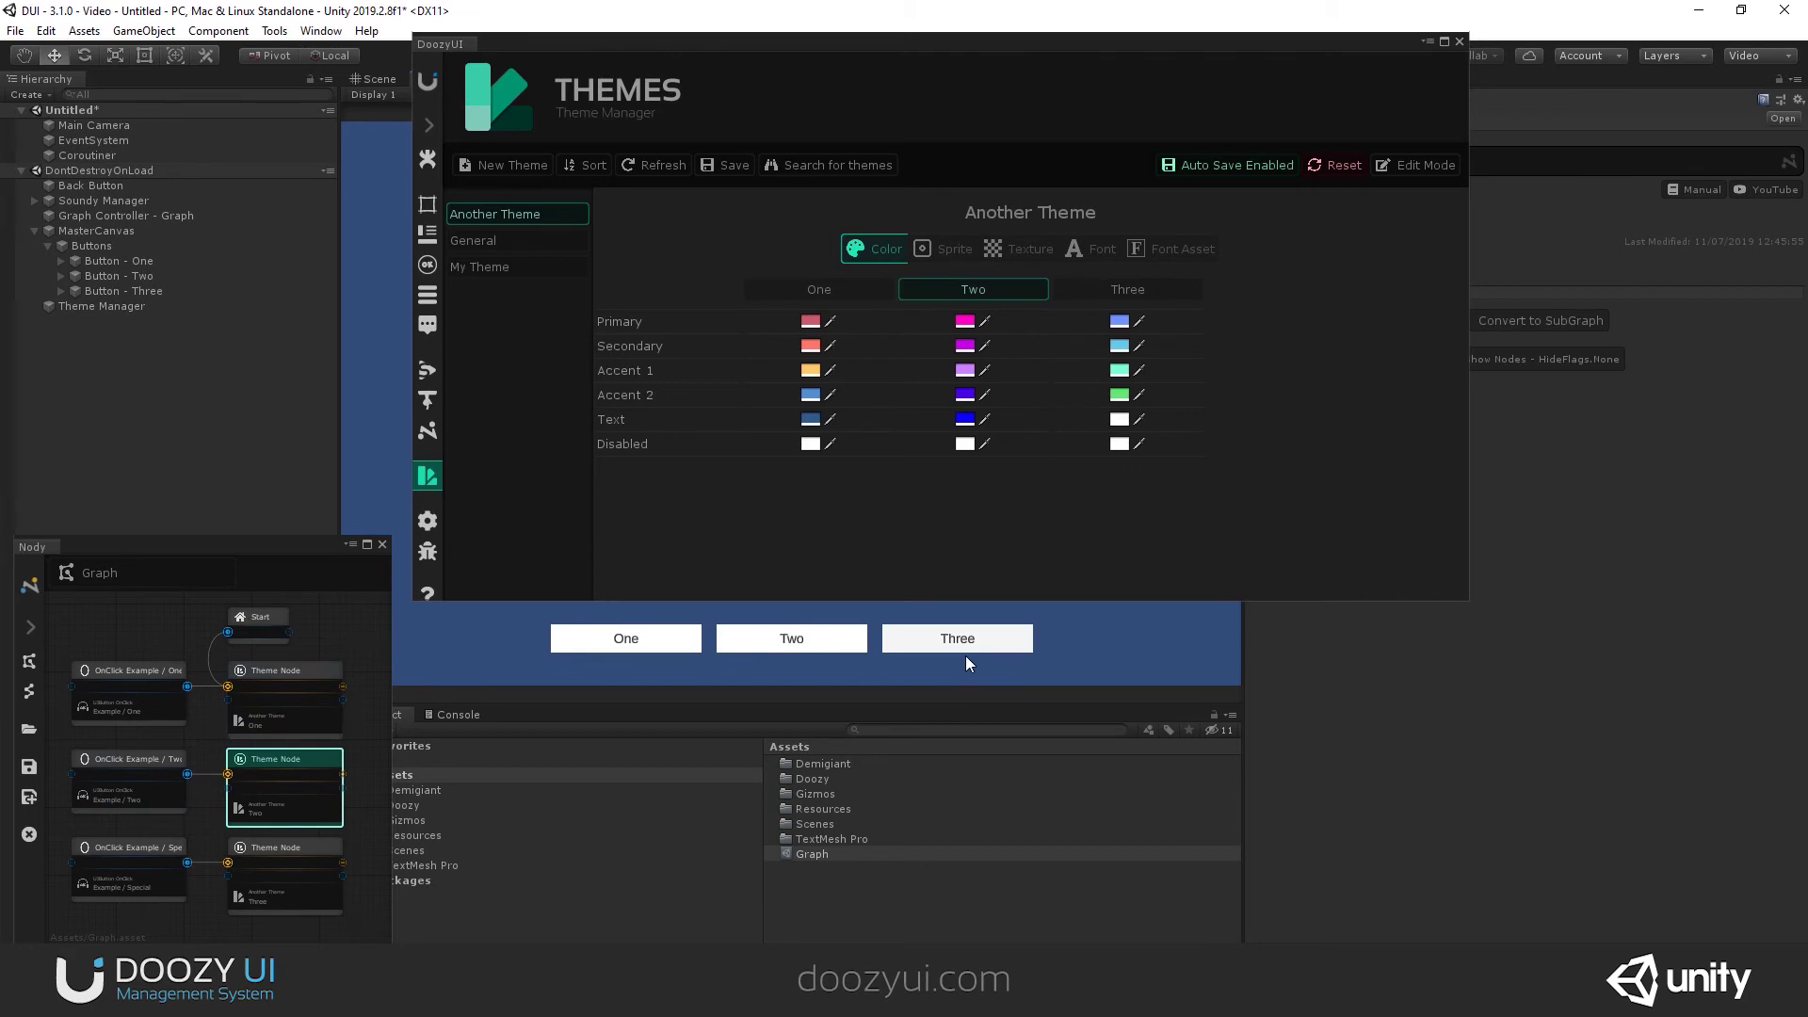
click(968, 646)
Set the third Portal node's button name to Three
click(111, 854)
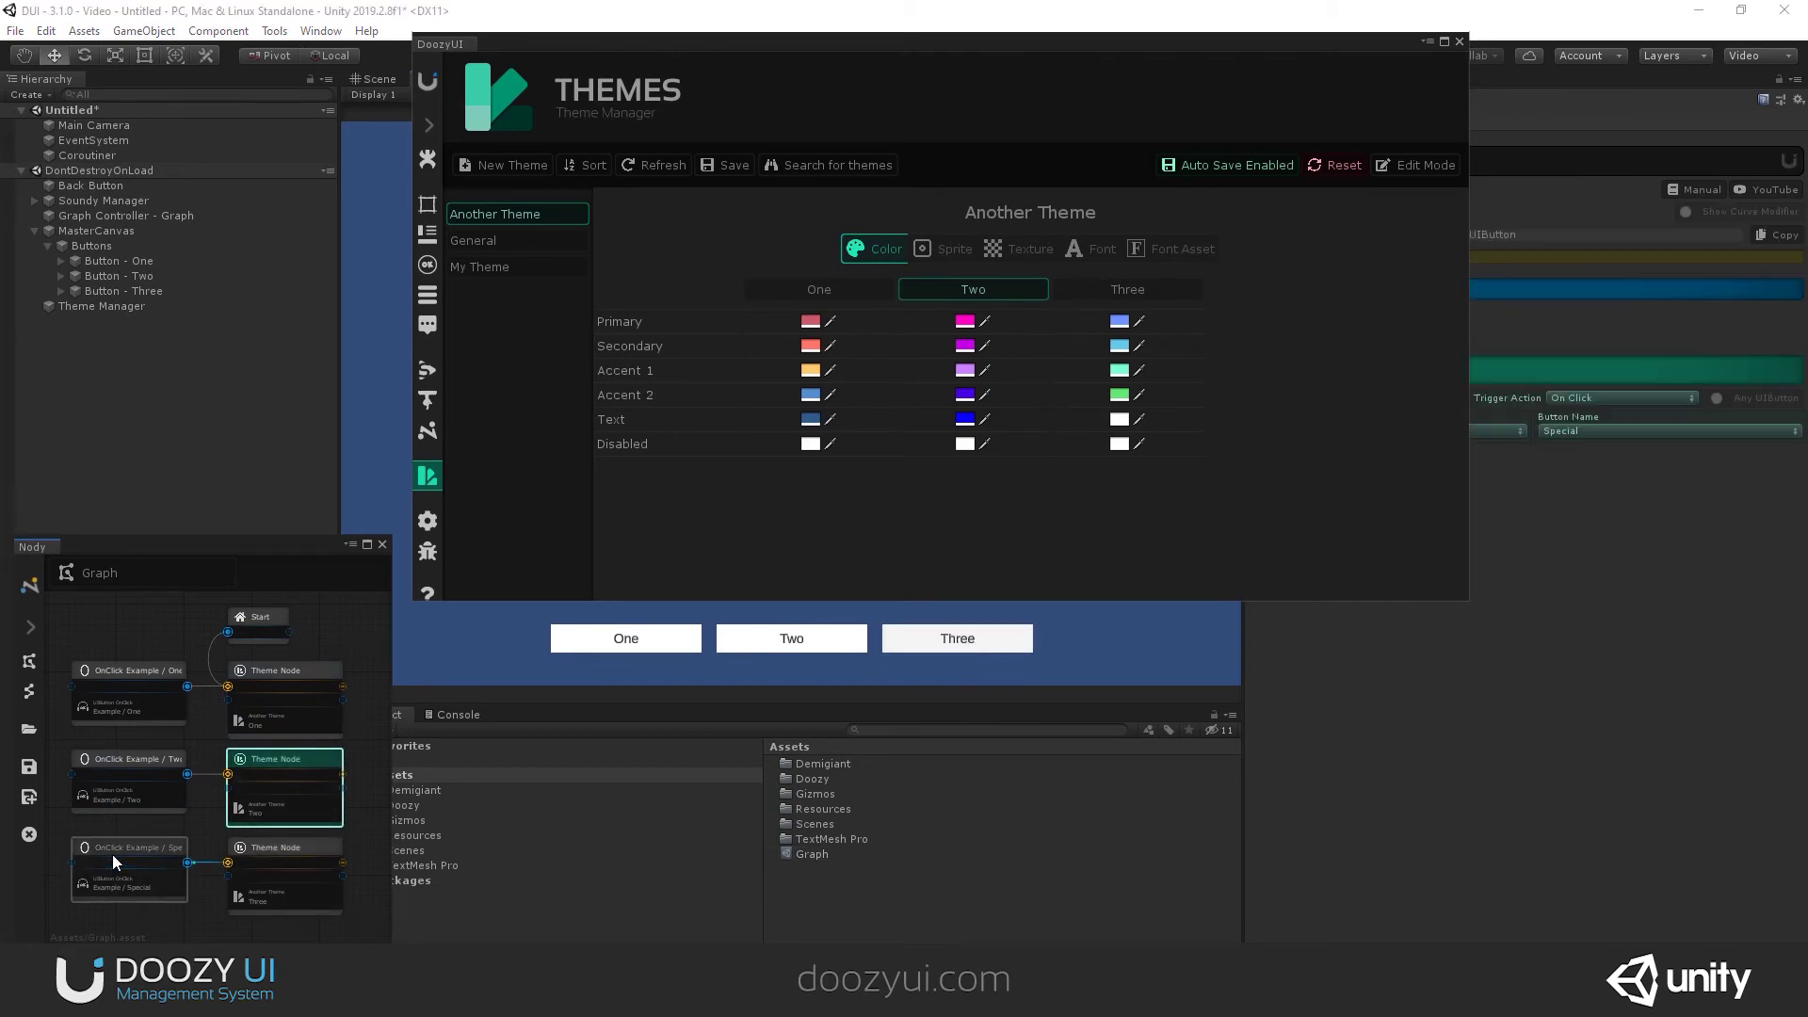
click(1584, 432)
click(1583, 723)
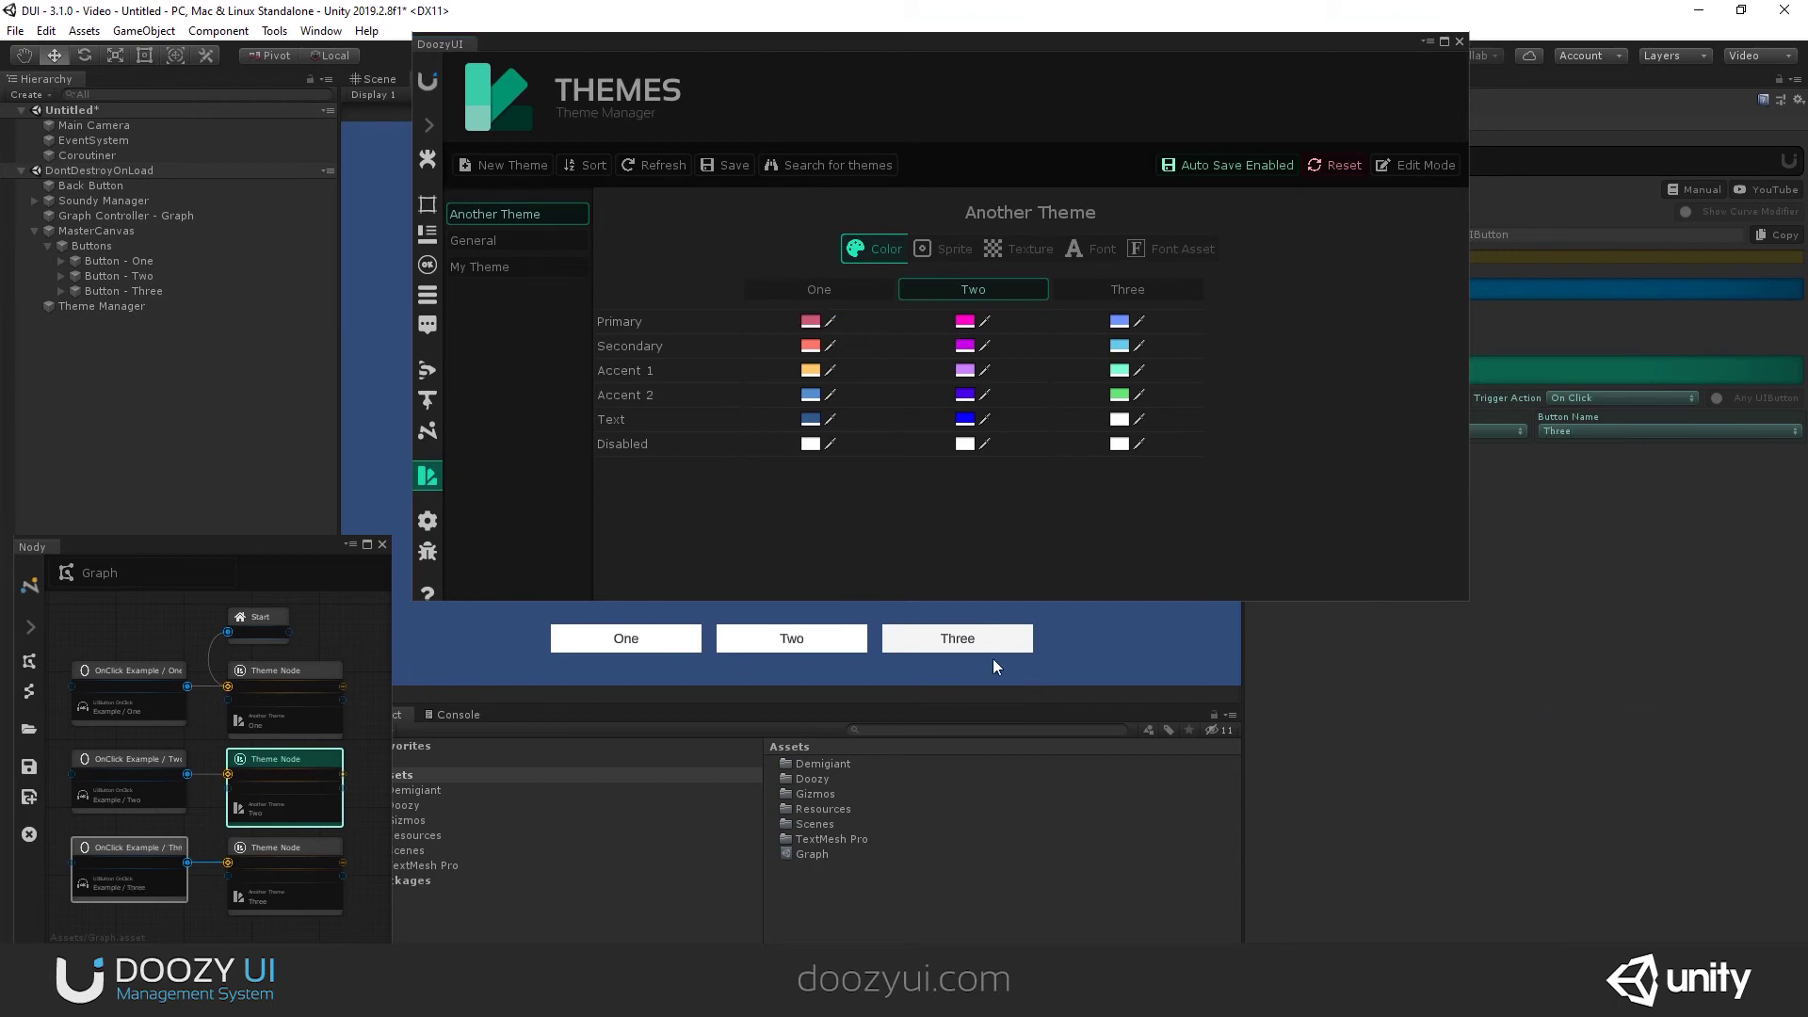
Retest all three game buttons, ending on Three, and check the active variant of Another Theme
click(984, 645)
click(600, 632)
click(766, 634)
click(944, 638)
click(1086, 300)
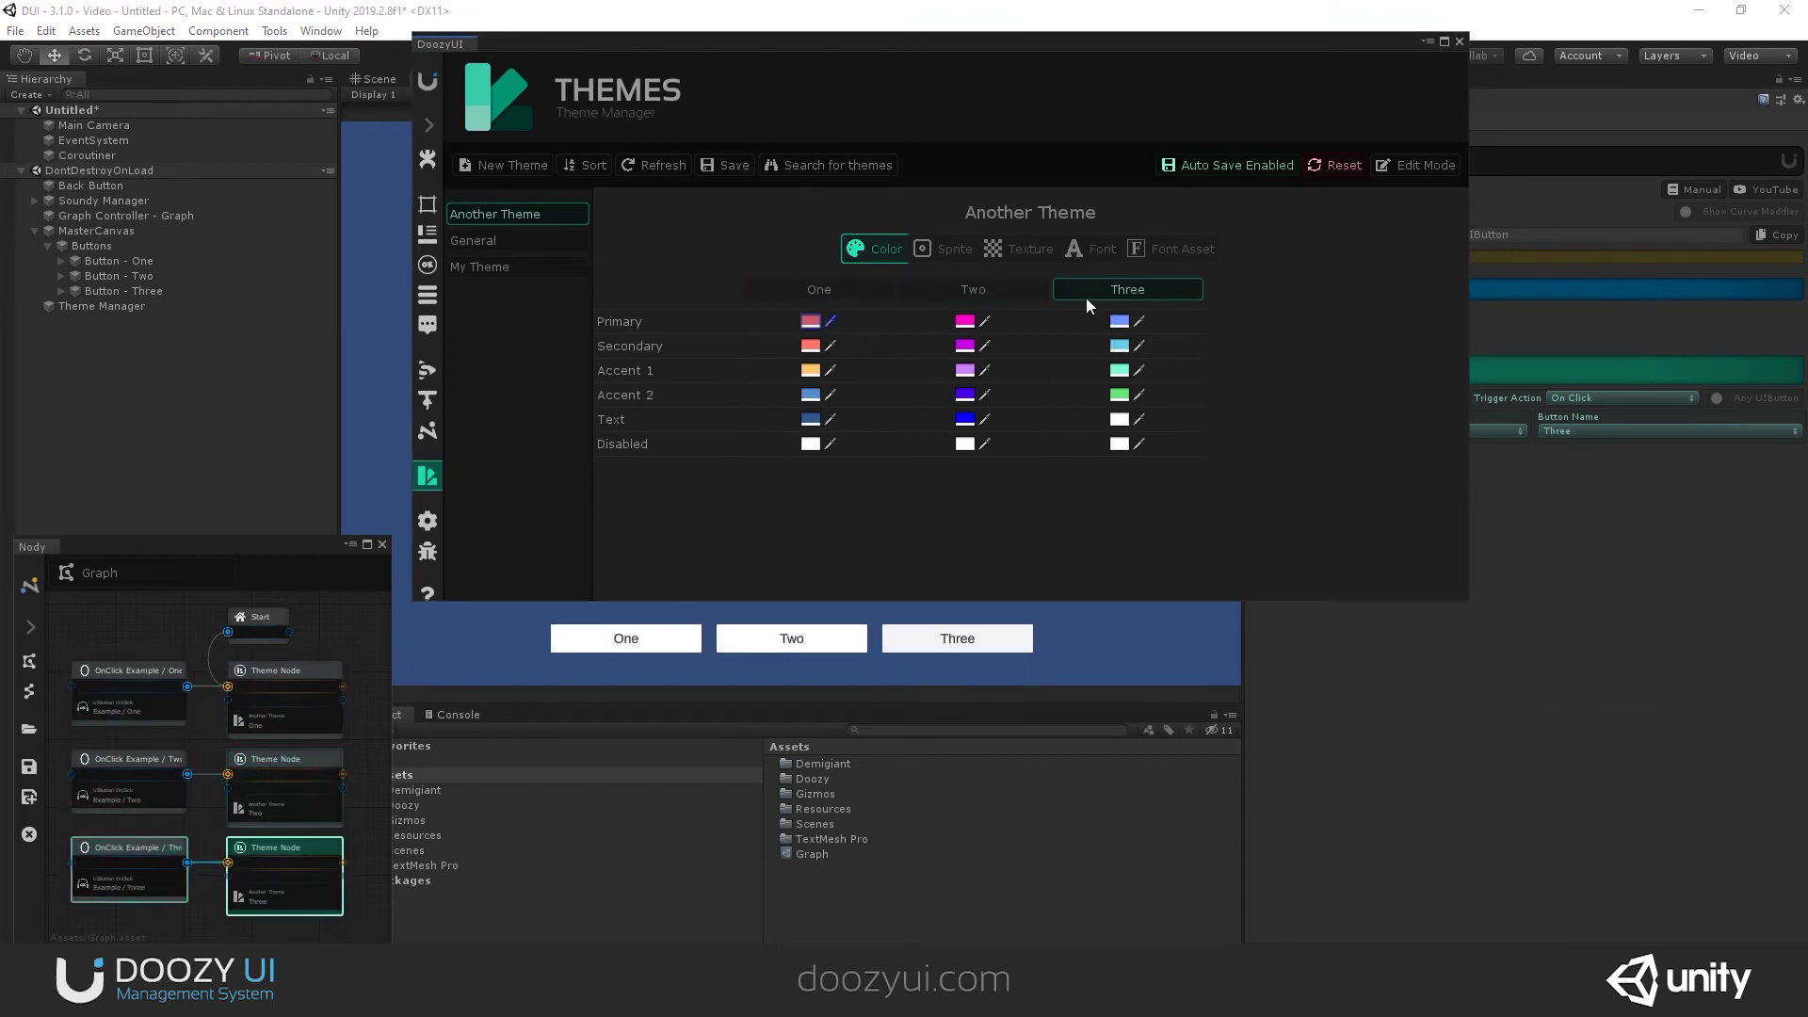
Stop play mode and close the Themes window
drag(776, 46, 845, 419)
click(850, 55)
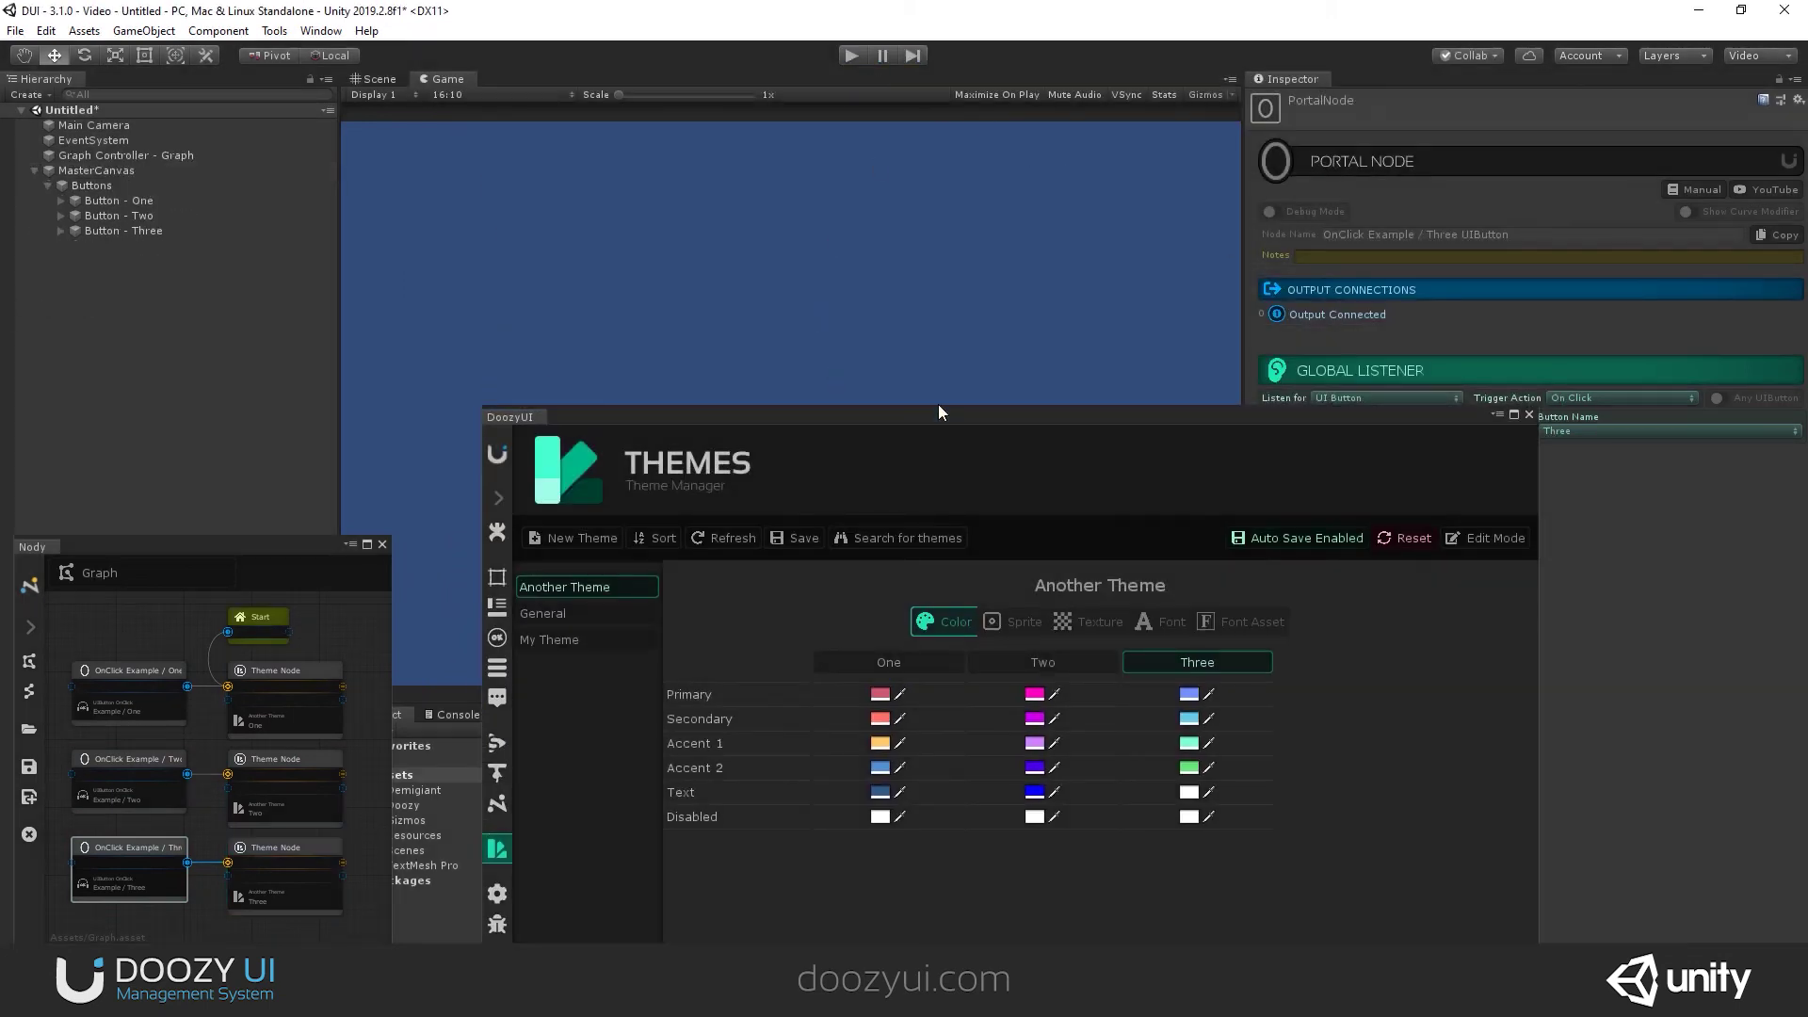
click(1529, 414)
Add a UI Image as a child of MasterCanvas
click(94, 170)
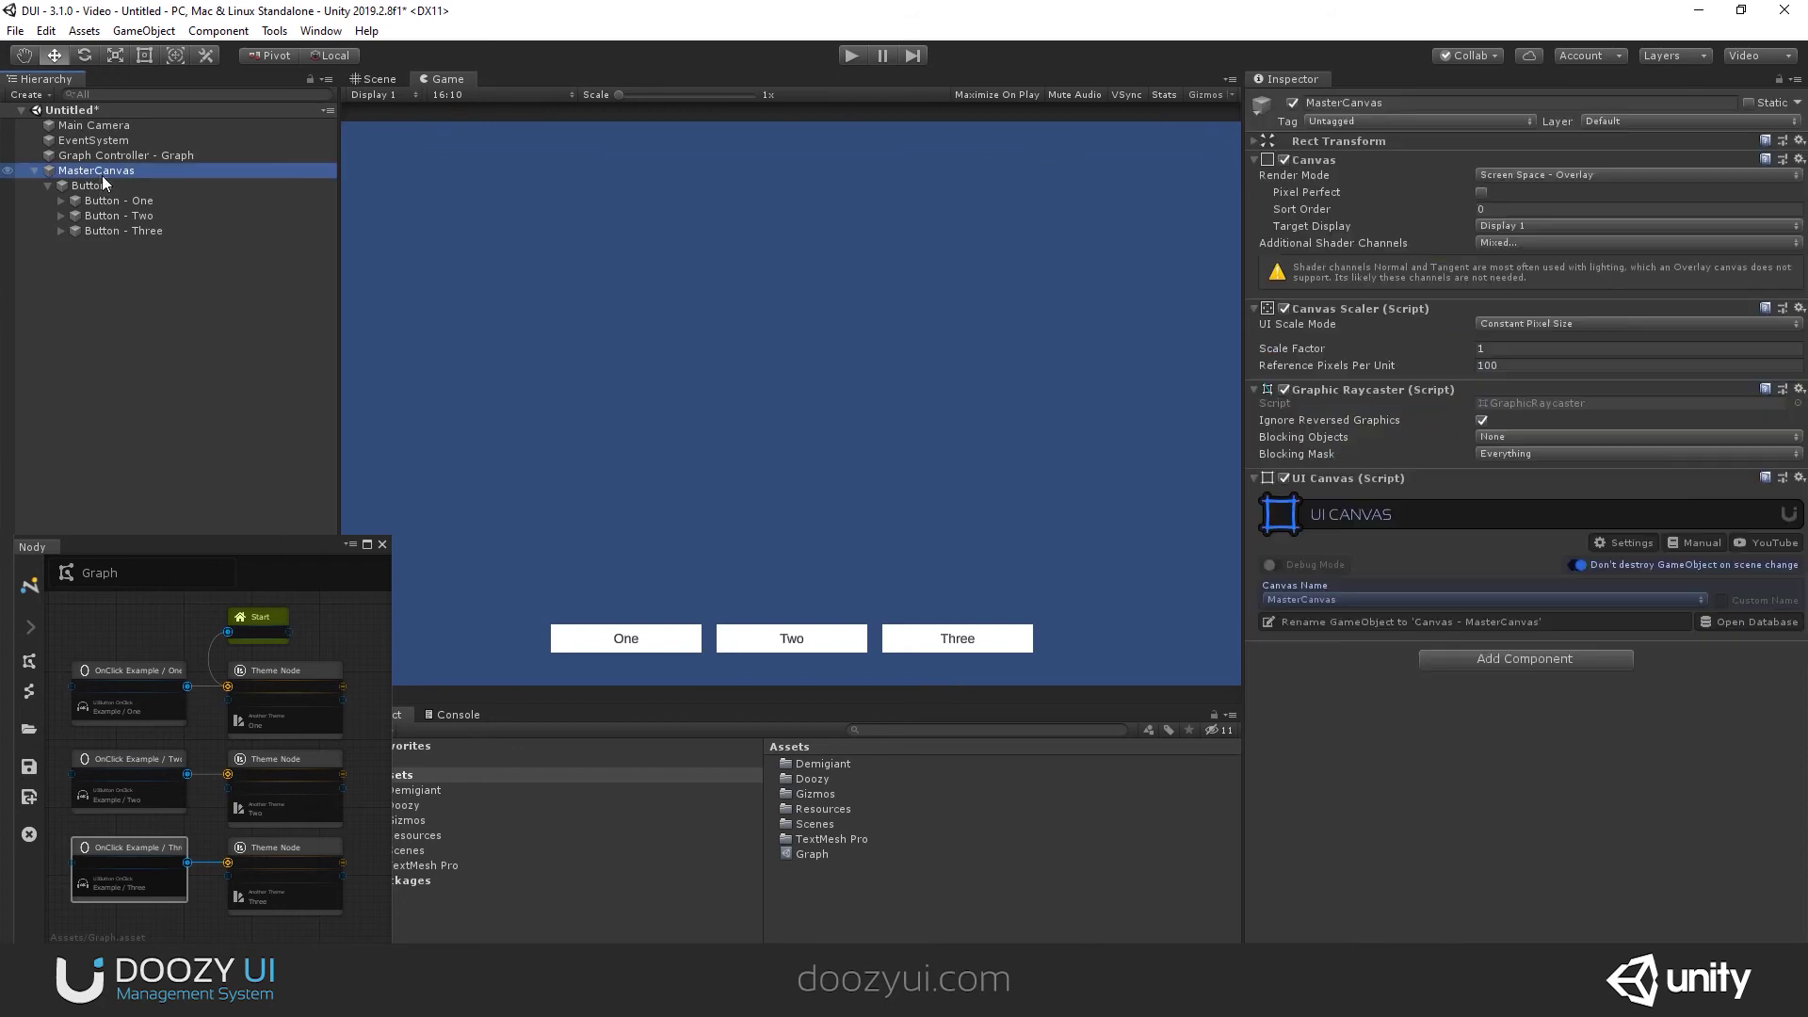
right_click(98, 172)
mouse_move(250, 517)
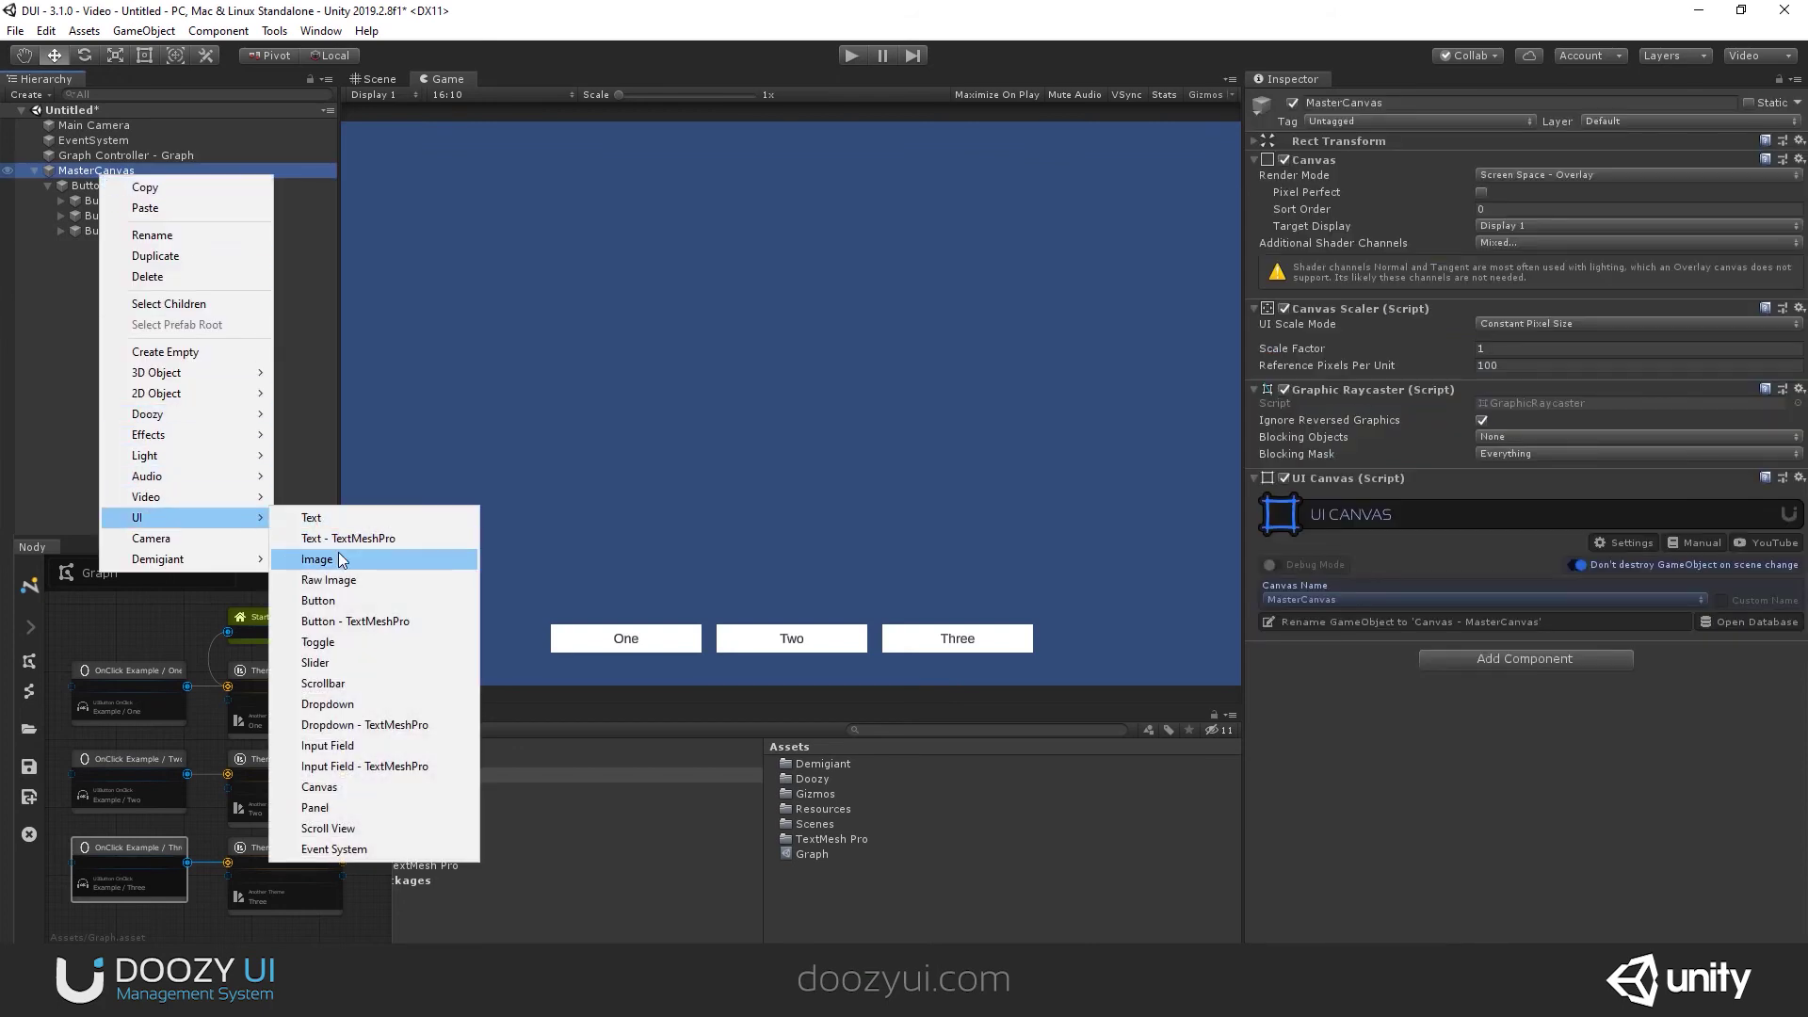
click(306, 554)
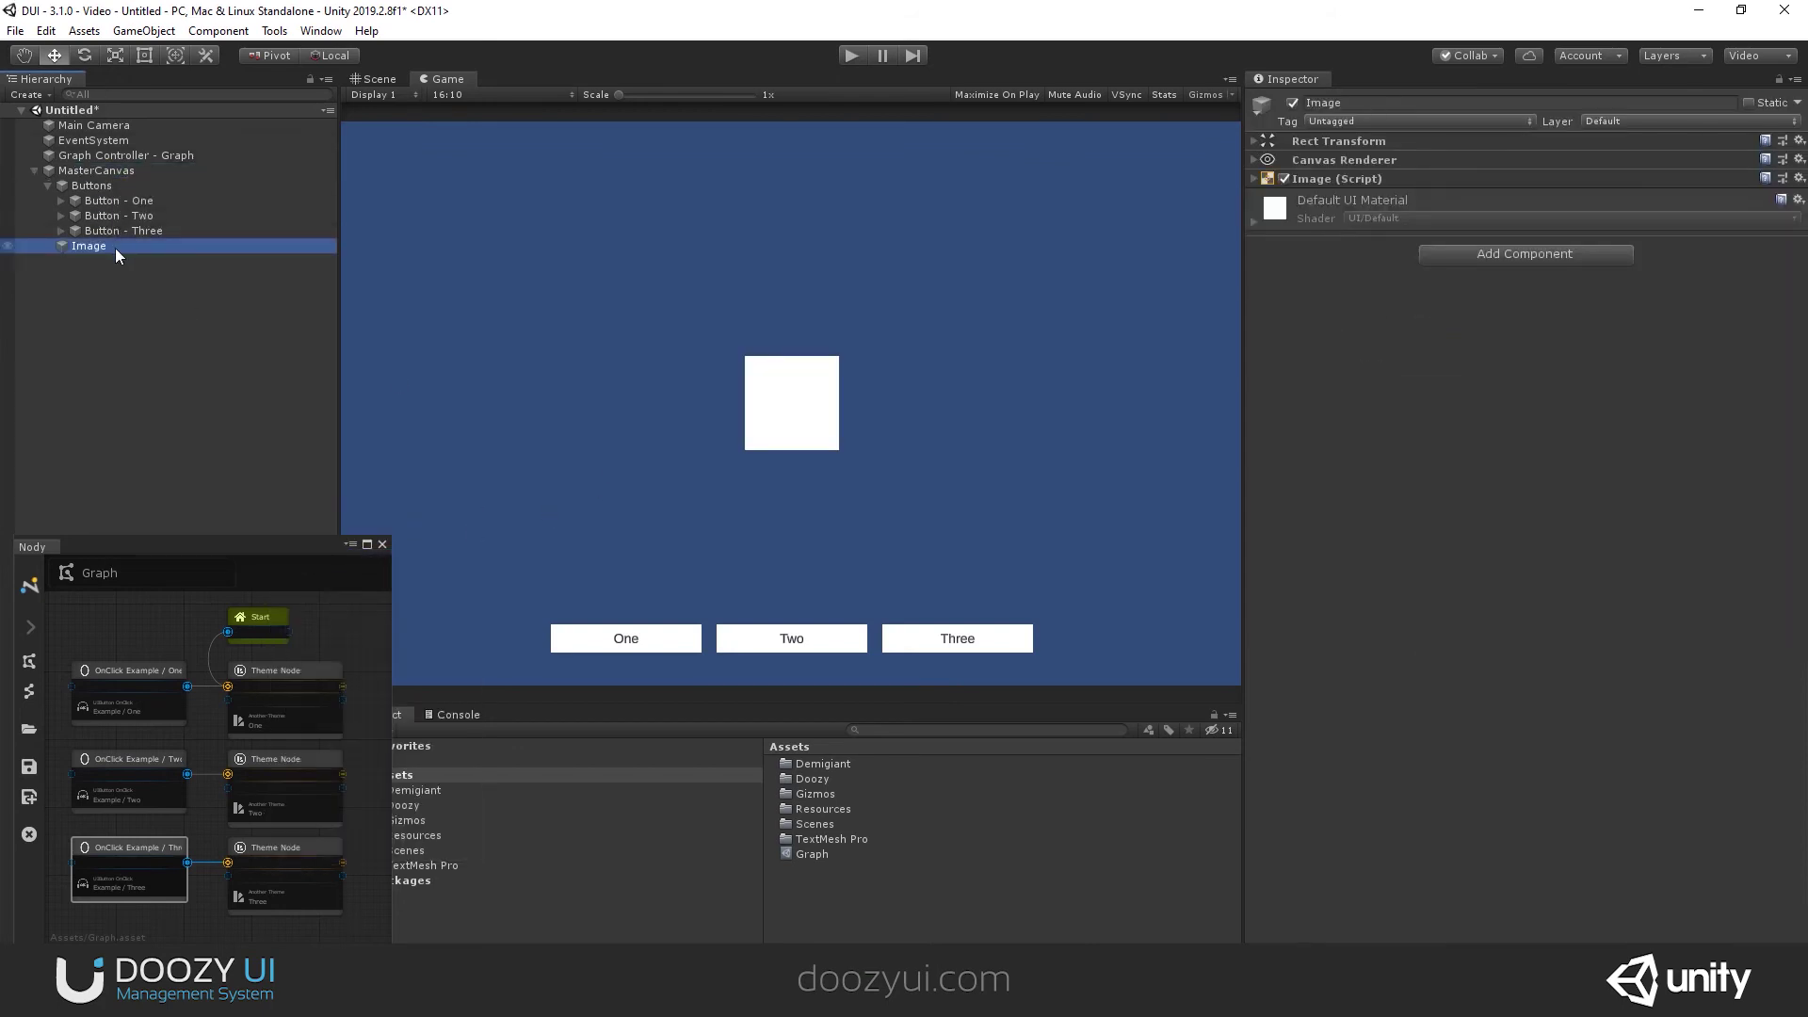
Duplicate the image three times in the Scene view and arrange the four squares in a horizontal row above the buttons
click(375, 78)
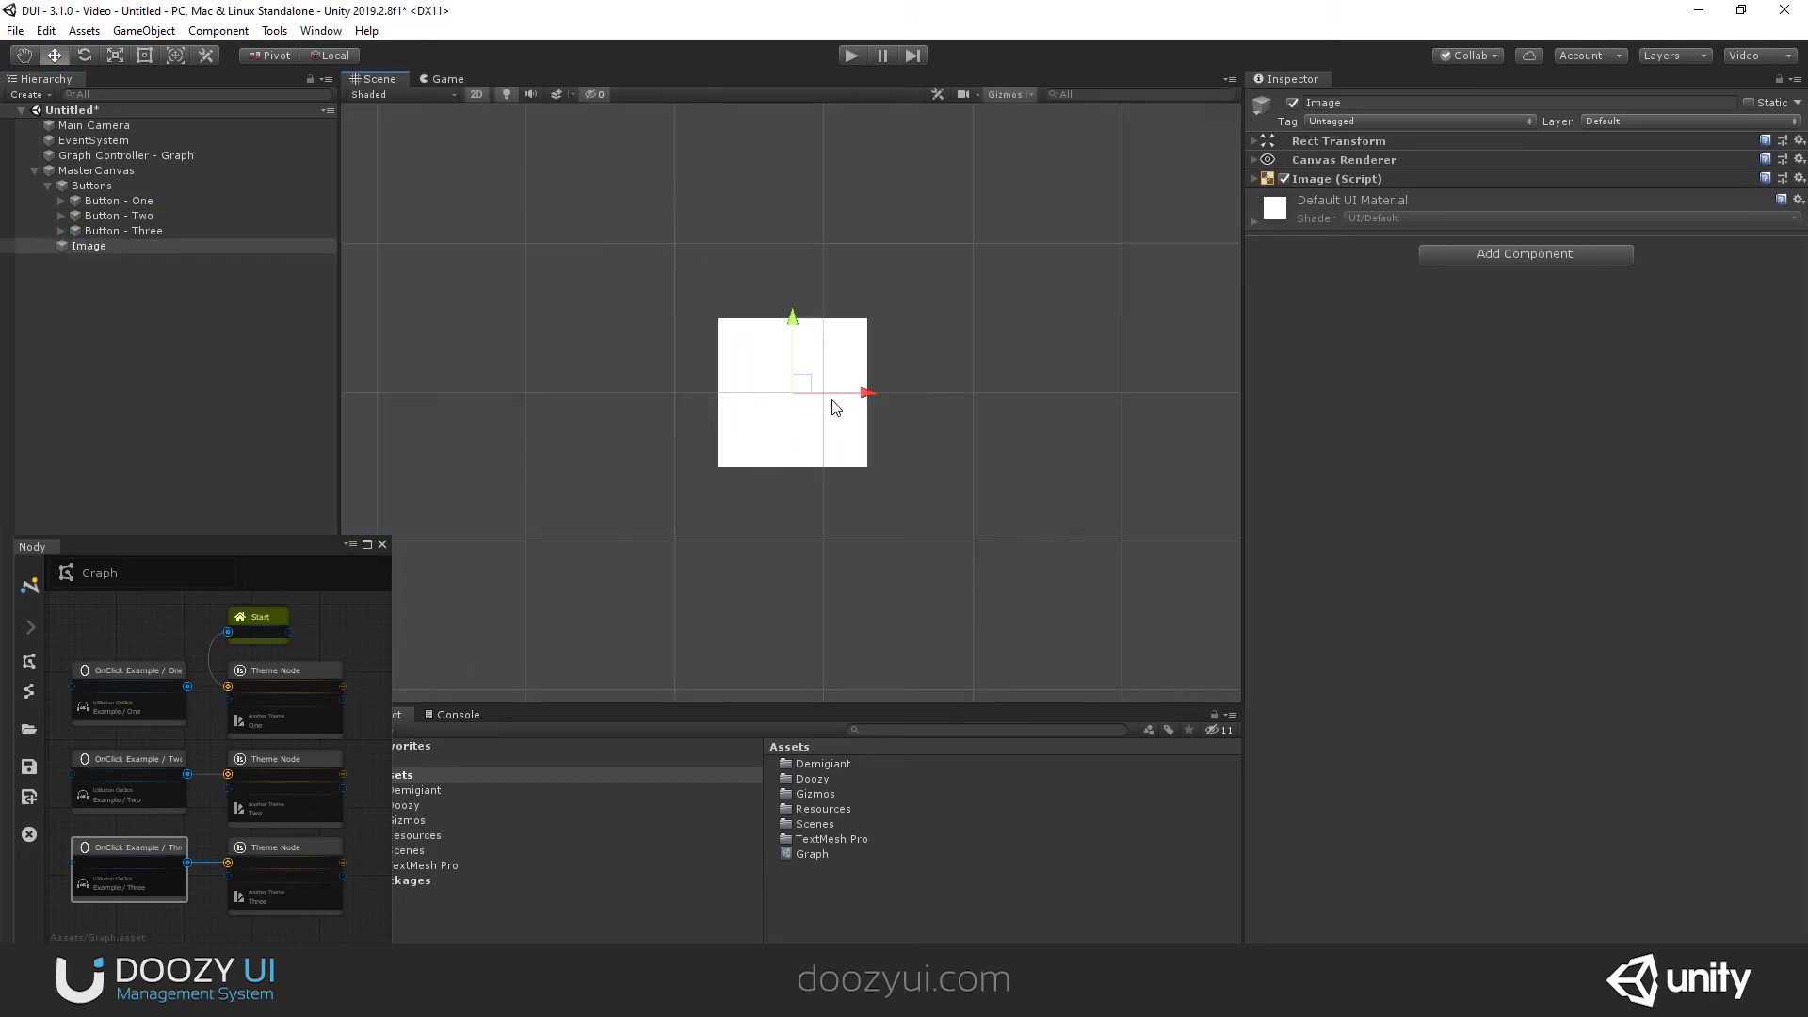
scroll(837, 393, down, 3)
drag(884, 396, 1033, 396)
key(ctrl+d)
key(ctrl+d)
key(ctrl+d)
Add a Color Target Image component to all four images at once
click(160, 245)
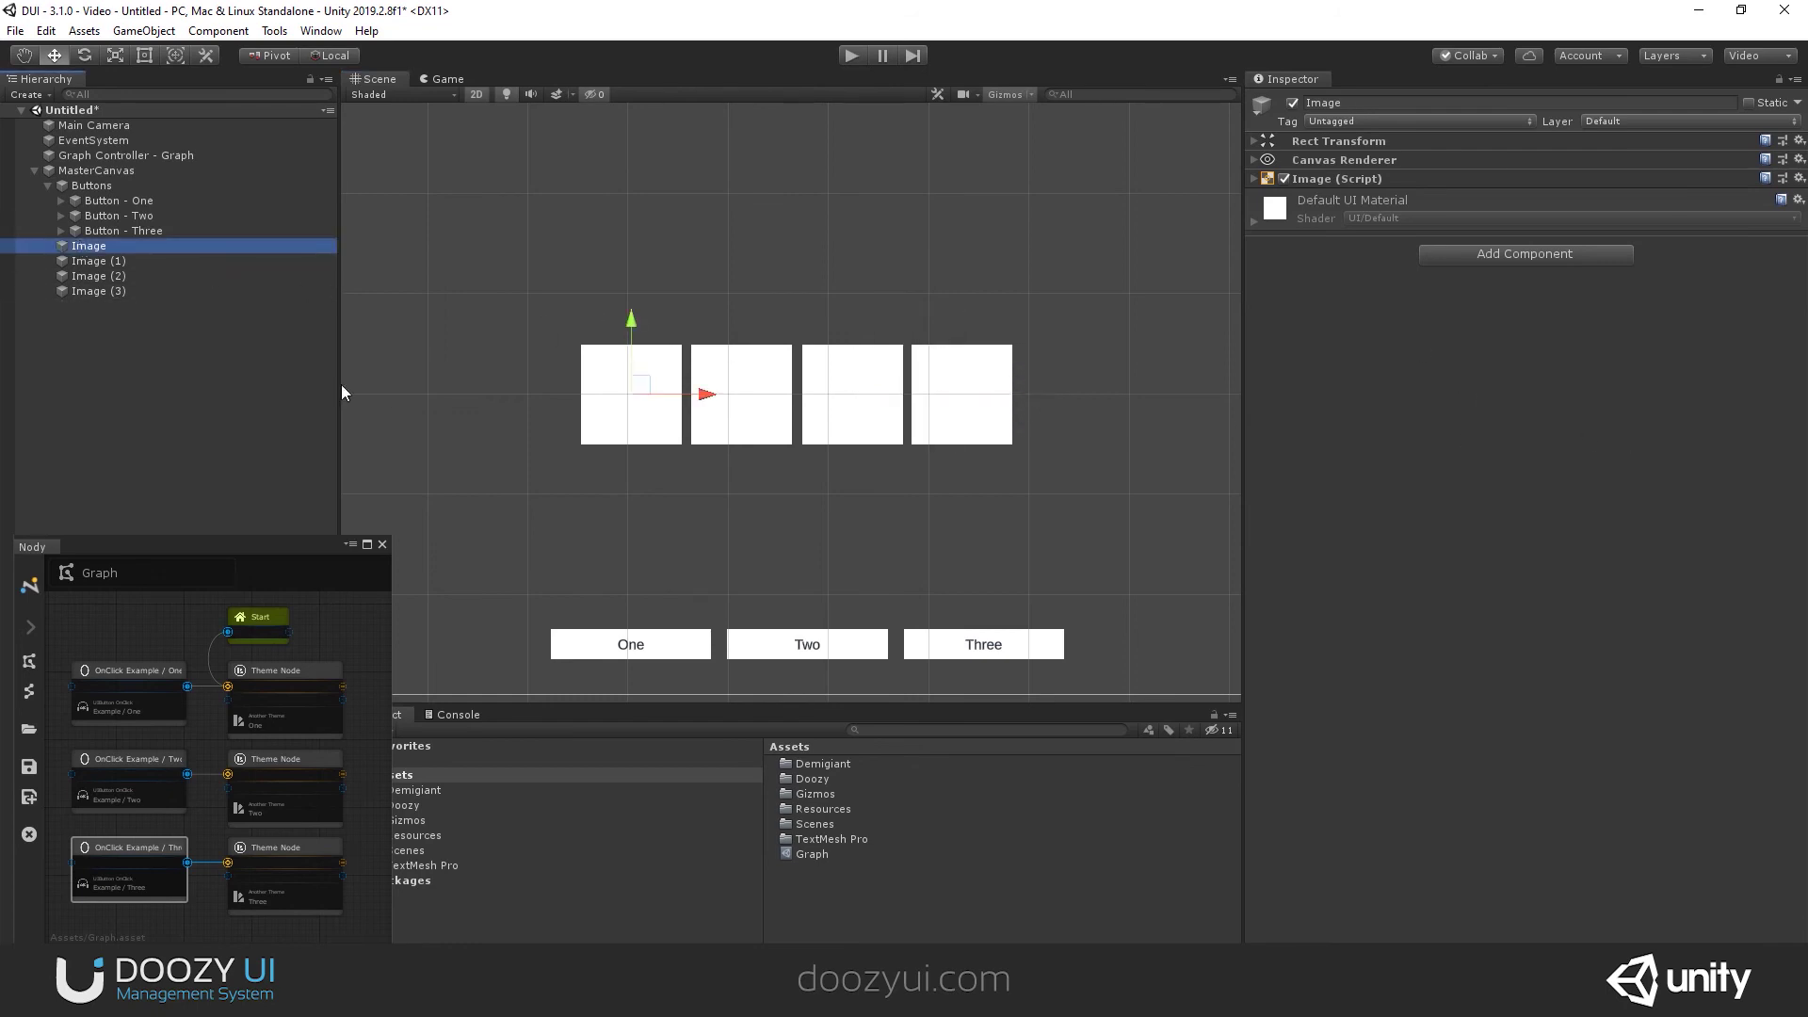
shift+click(133, 290)
click(1448, 262)
text(colorta)
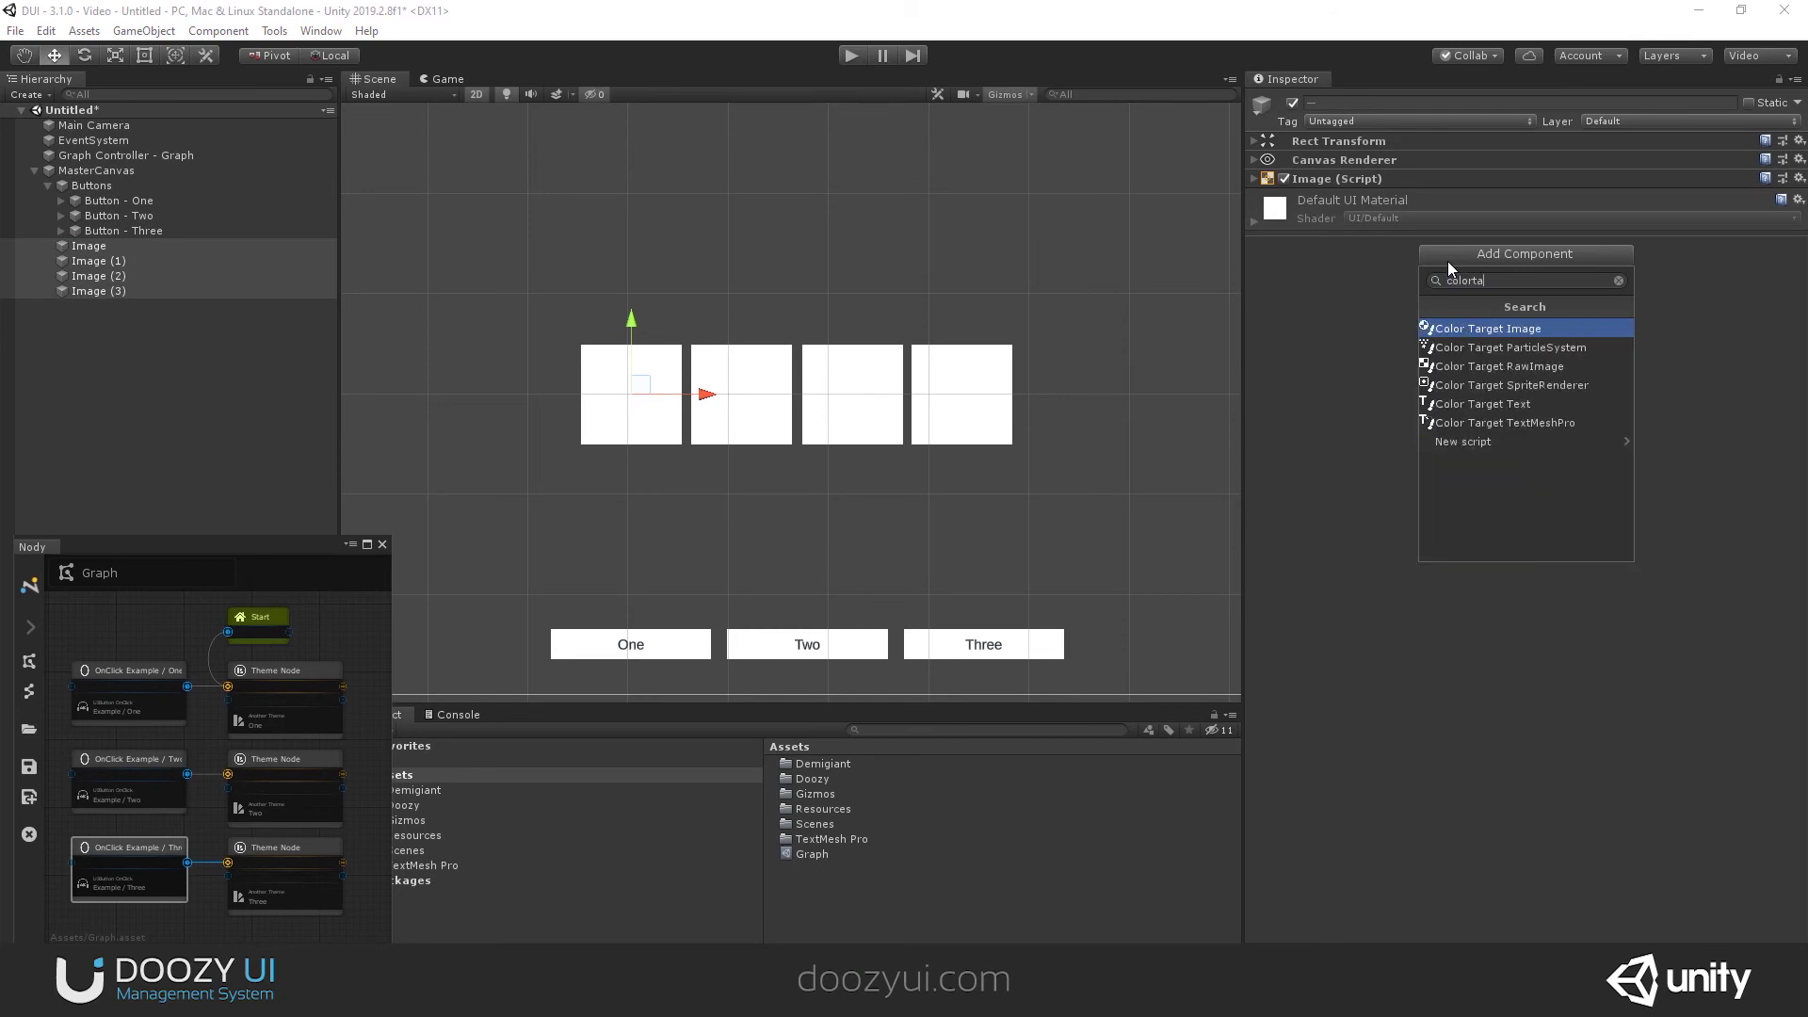
key(Return)
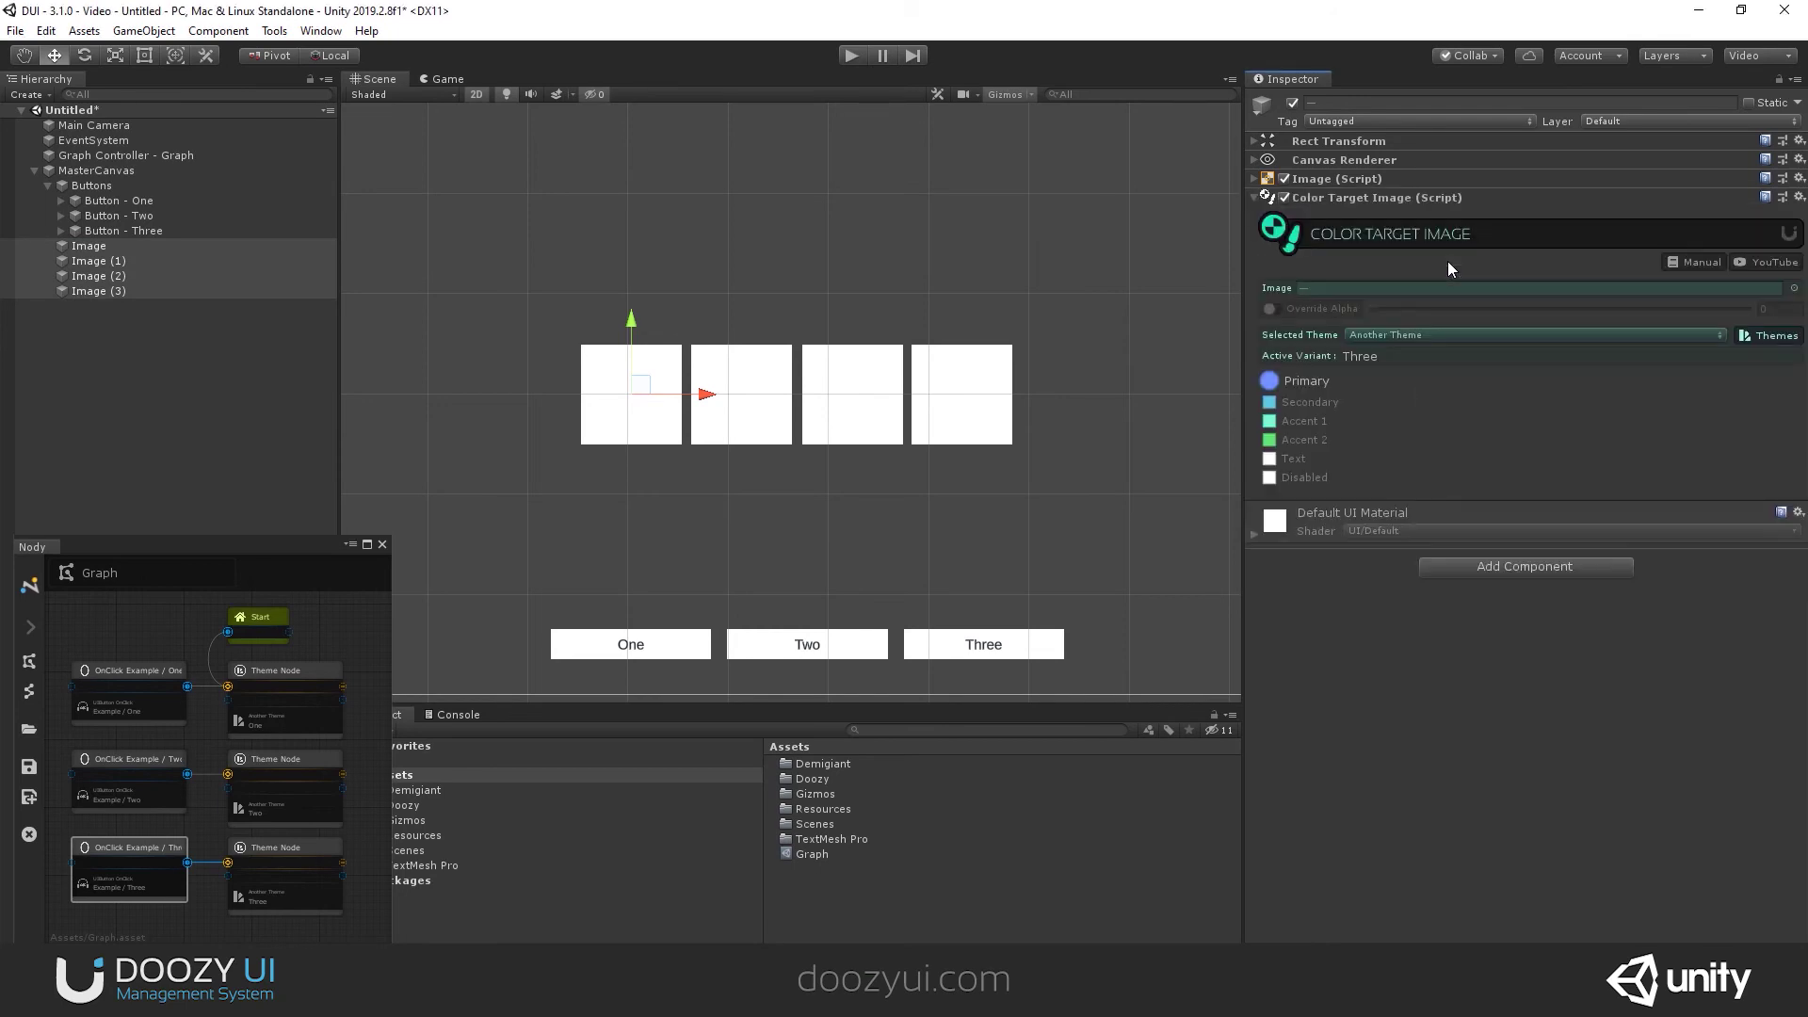
Assign the Primary colour of Another Theme to Image and the Secondary colour to Image (1)
click(1279, 380)
click(98, 247)
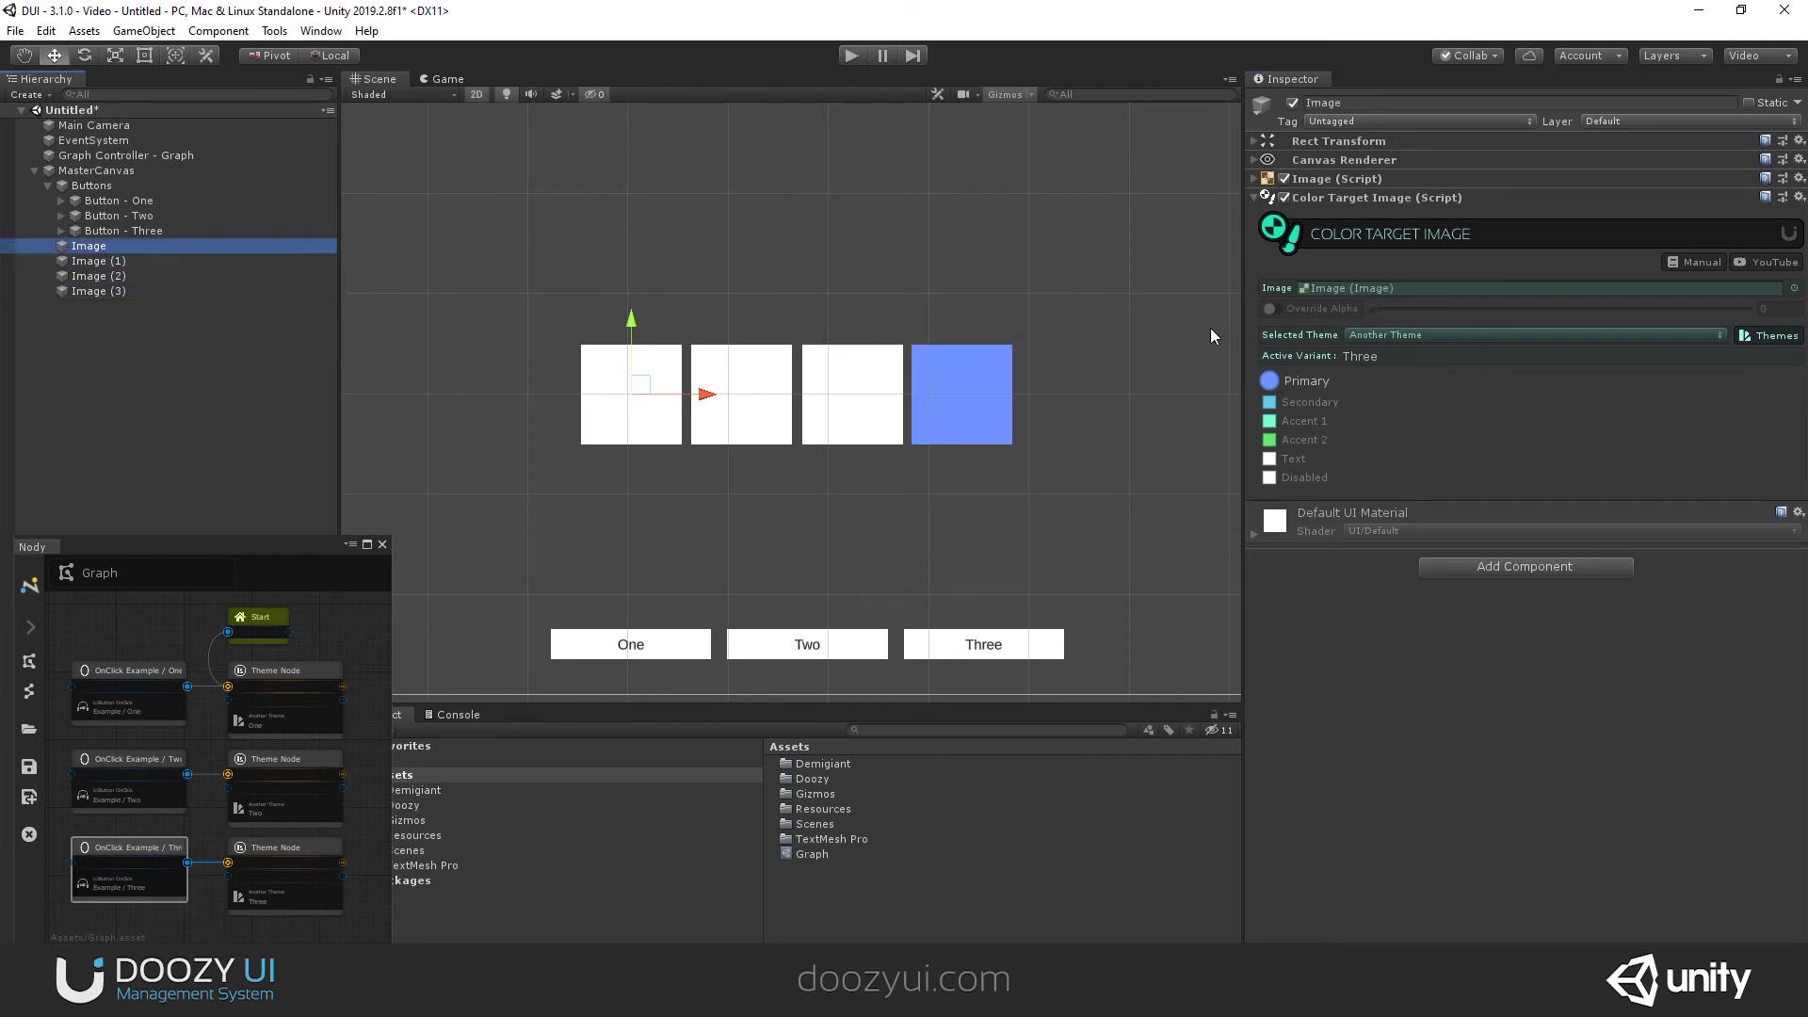
click(1267, 381)
click(92, 261)
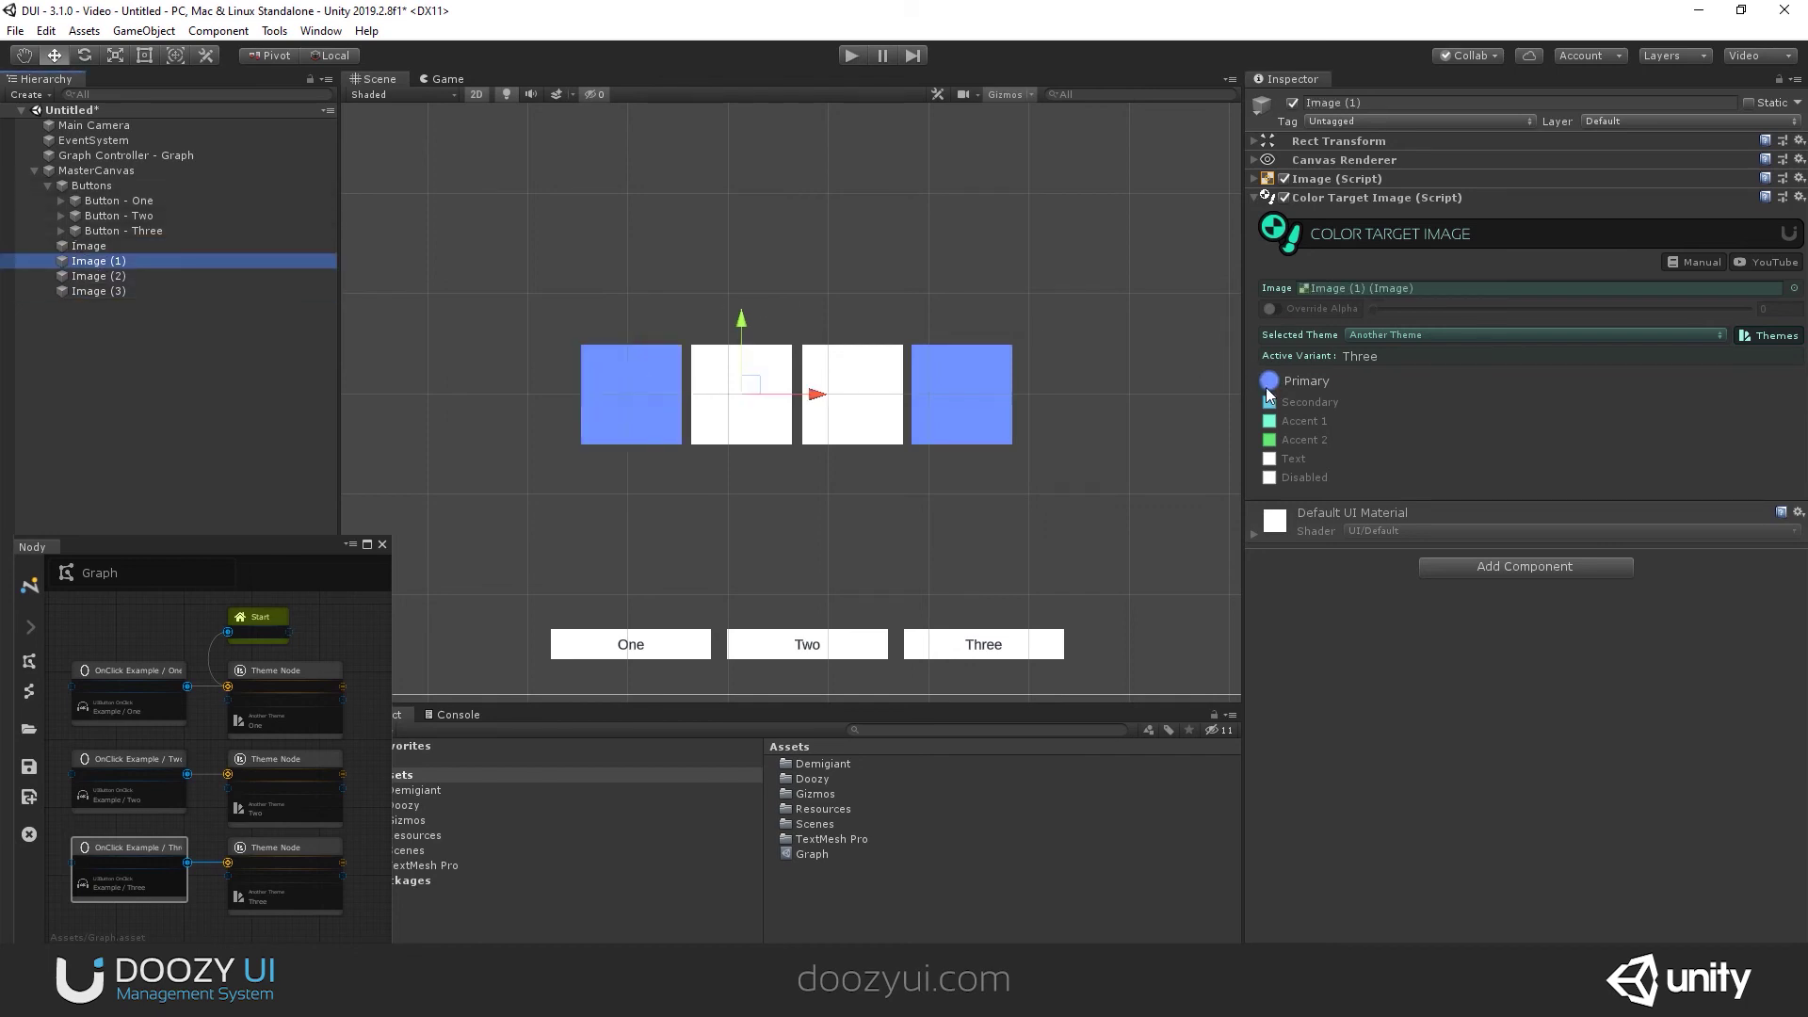
click(1271, 399)
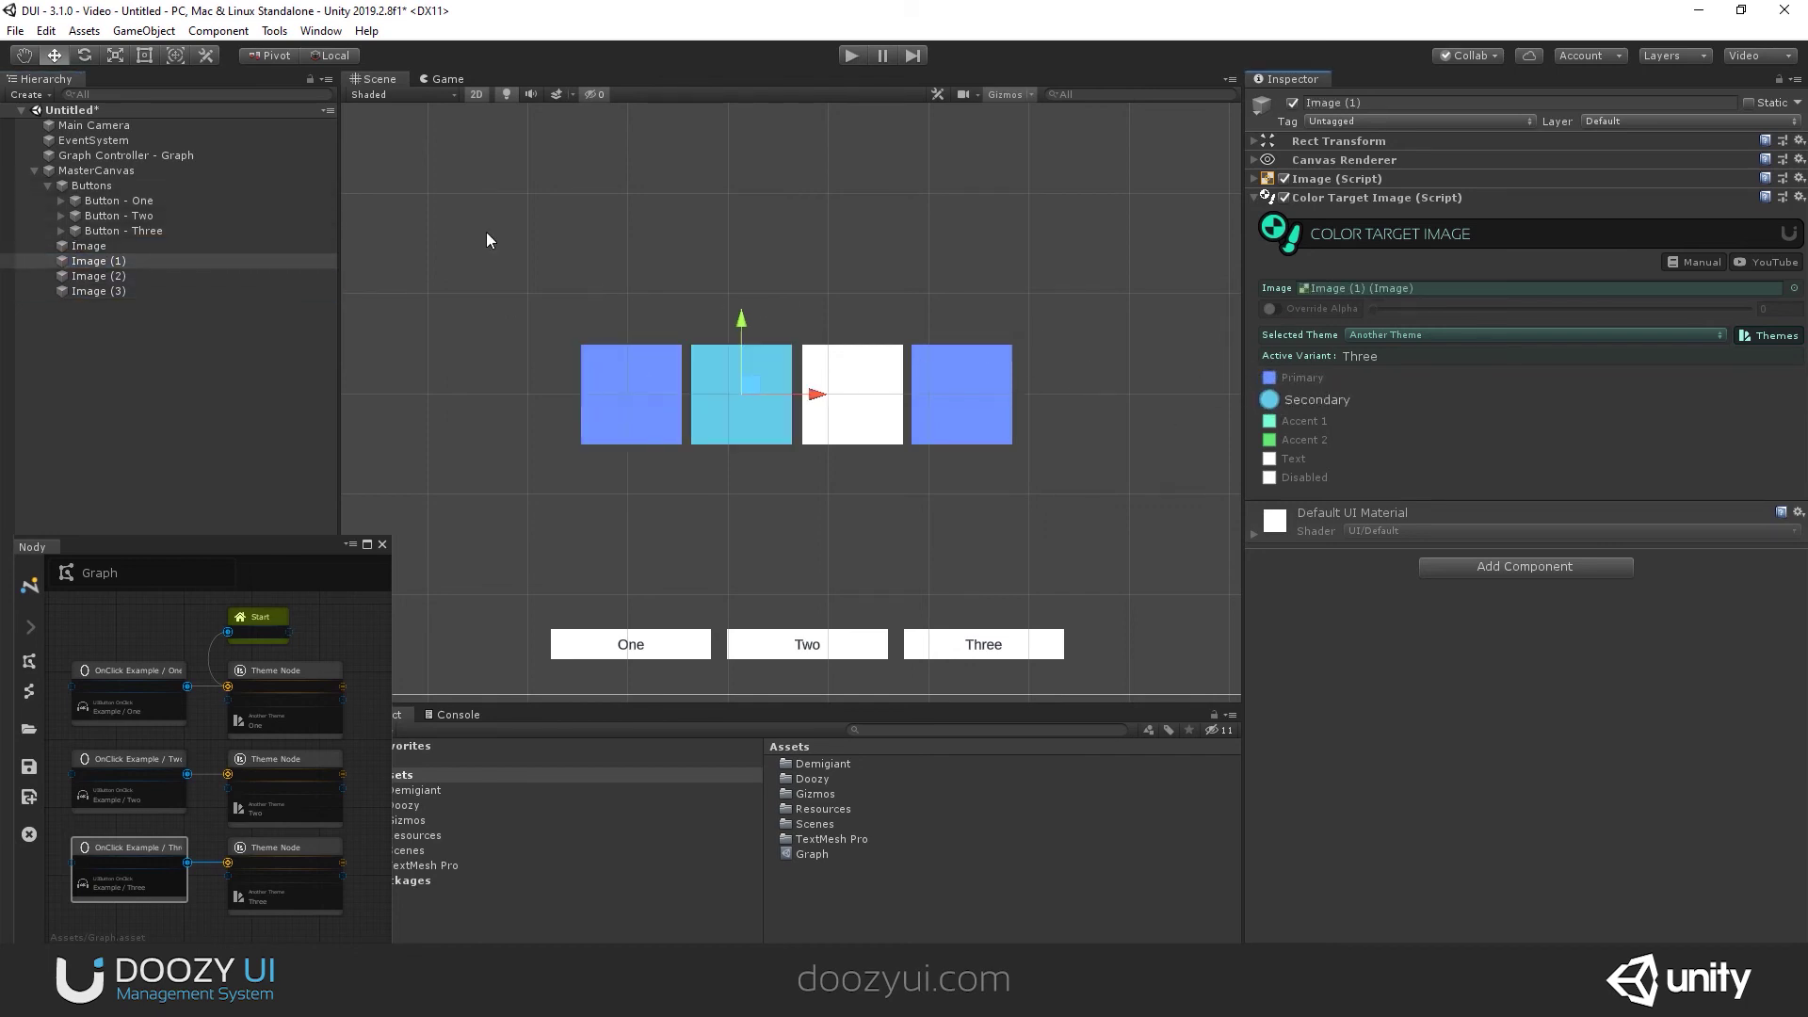
Assign the Accent 1 colour to Image (2) and the Accent 2 colour to Image (3)
click(99, 276)
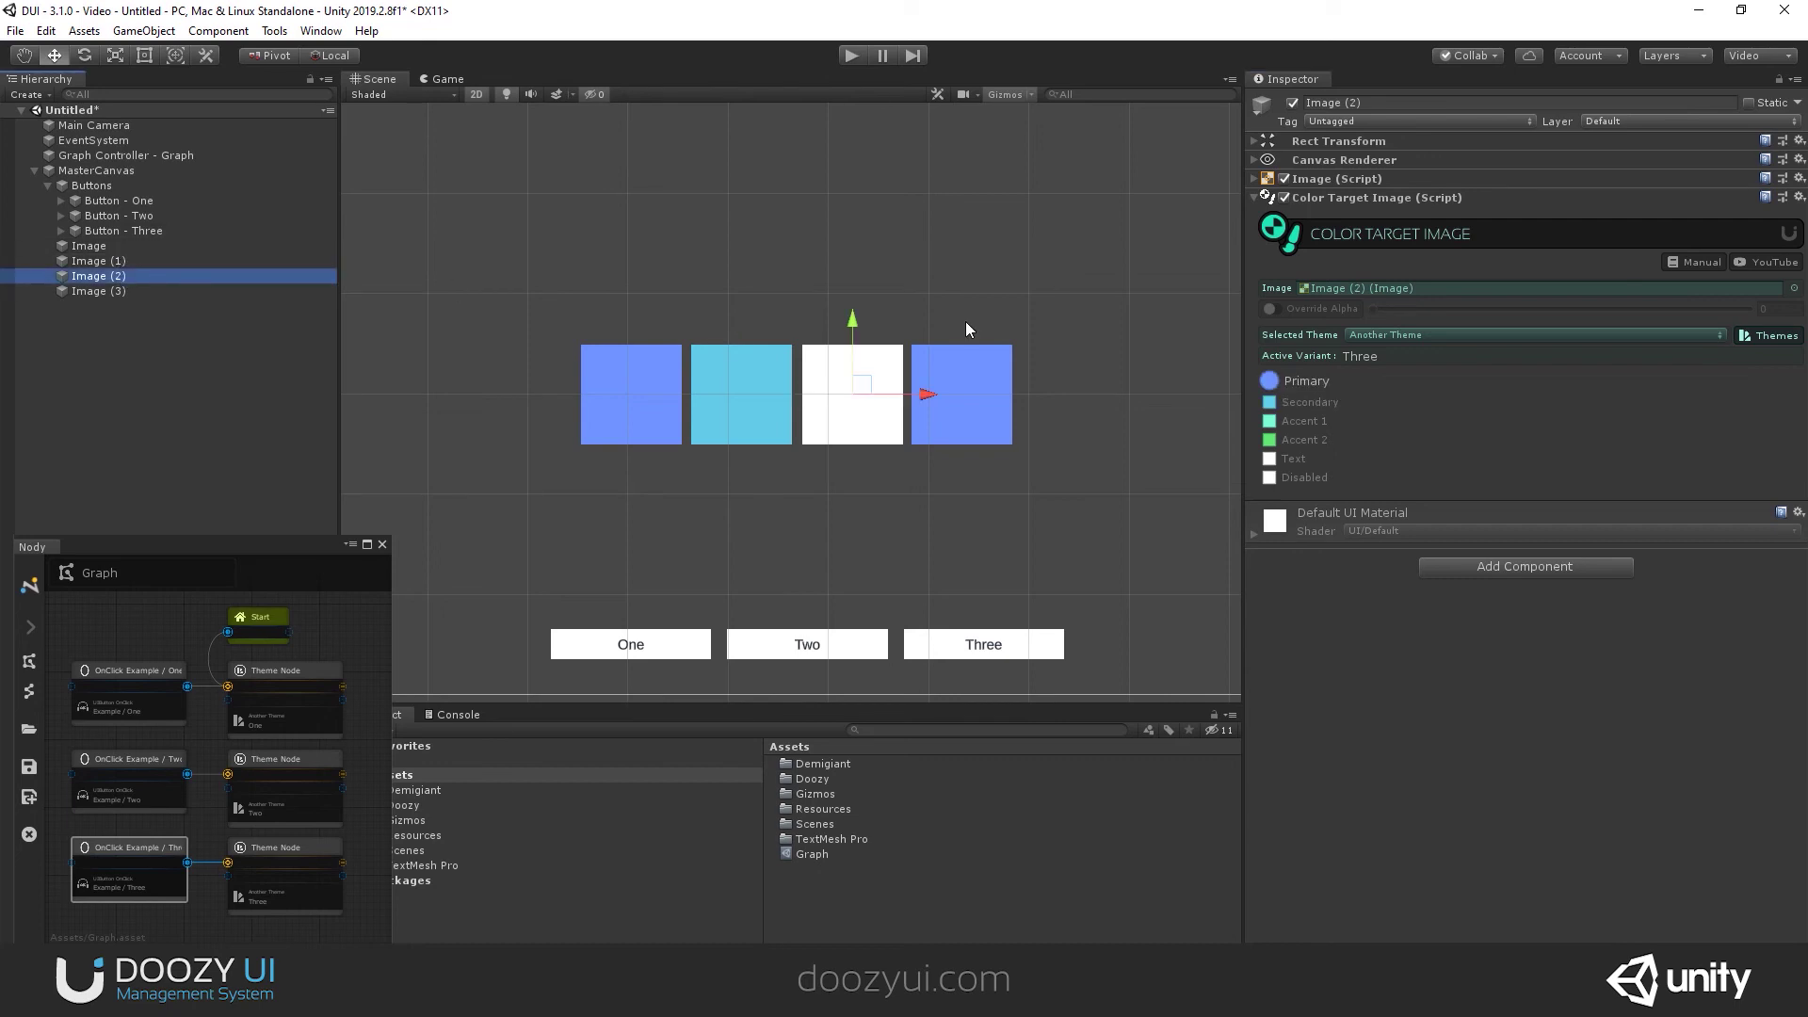
click(1270, 440)
click(113, 291)
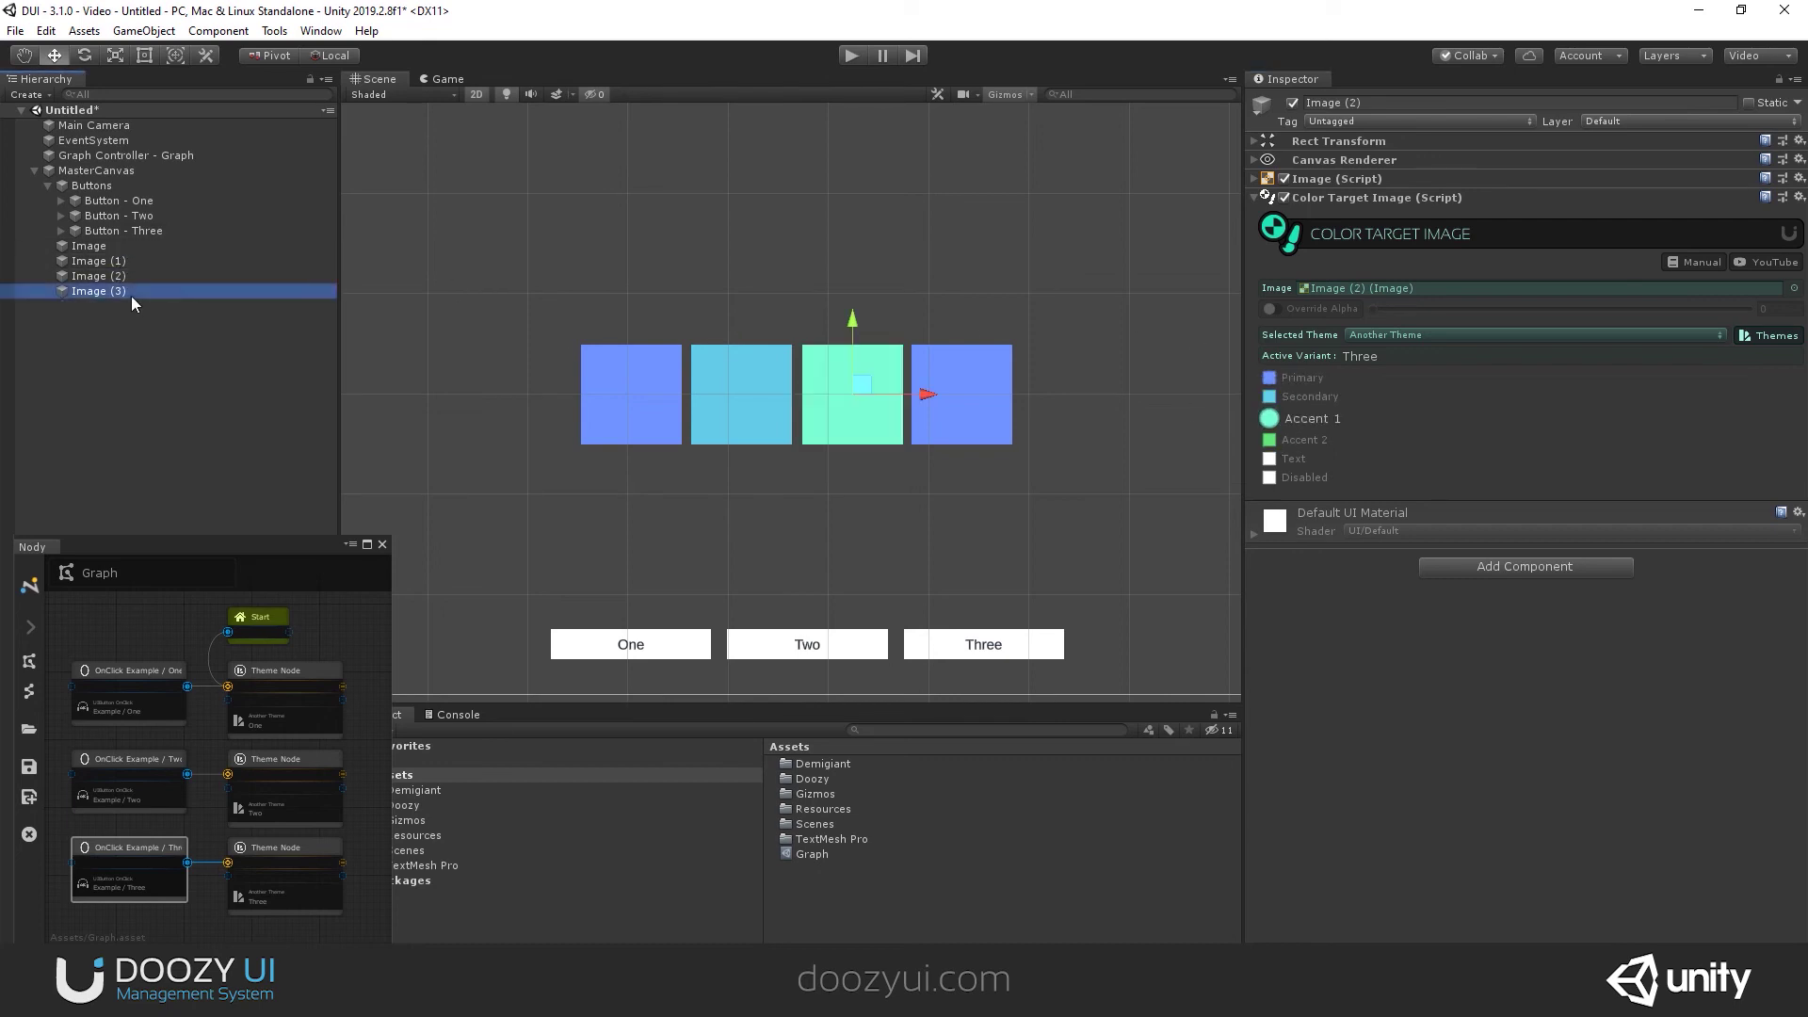
click(1269, 440)
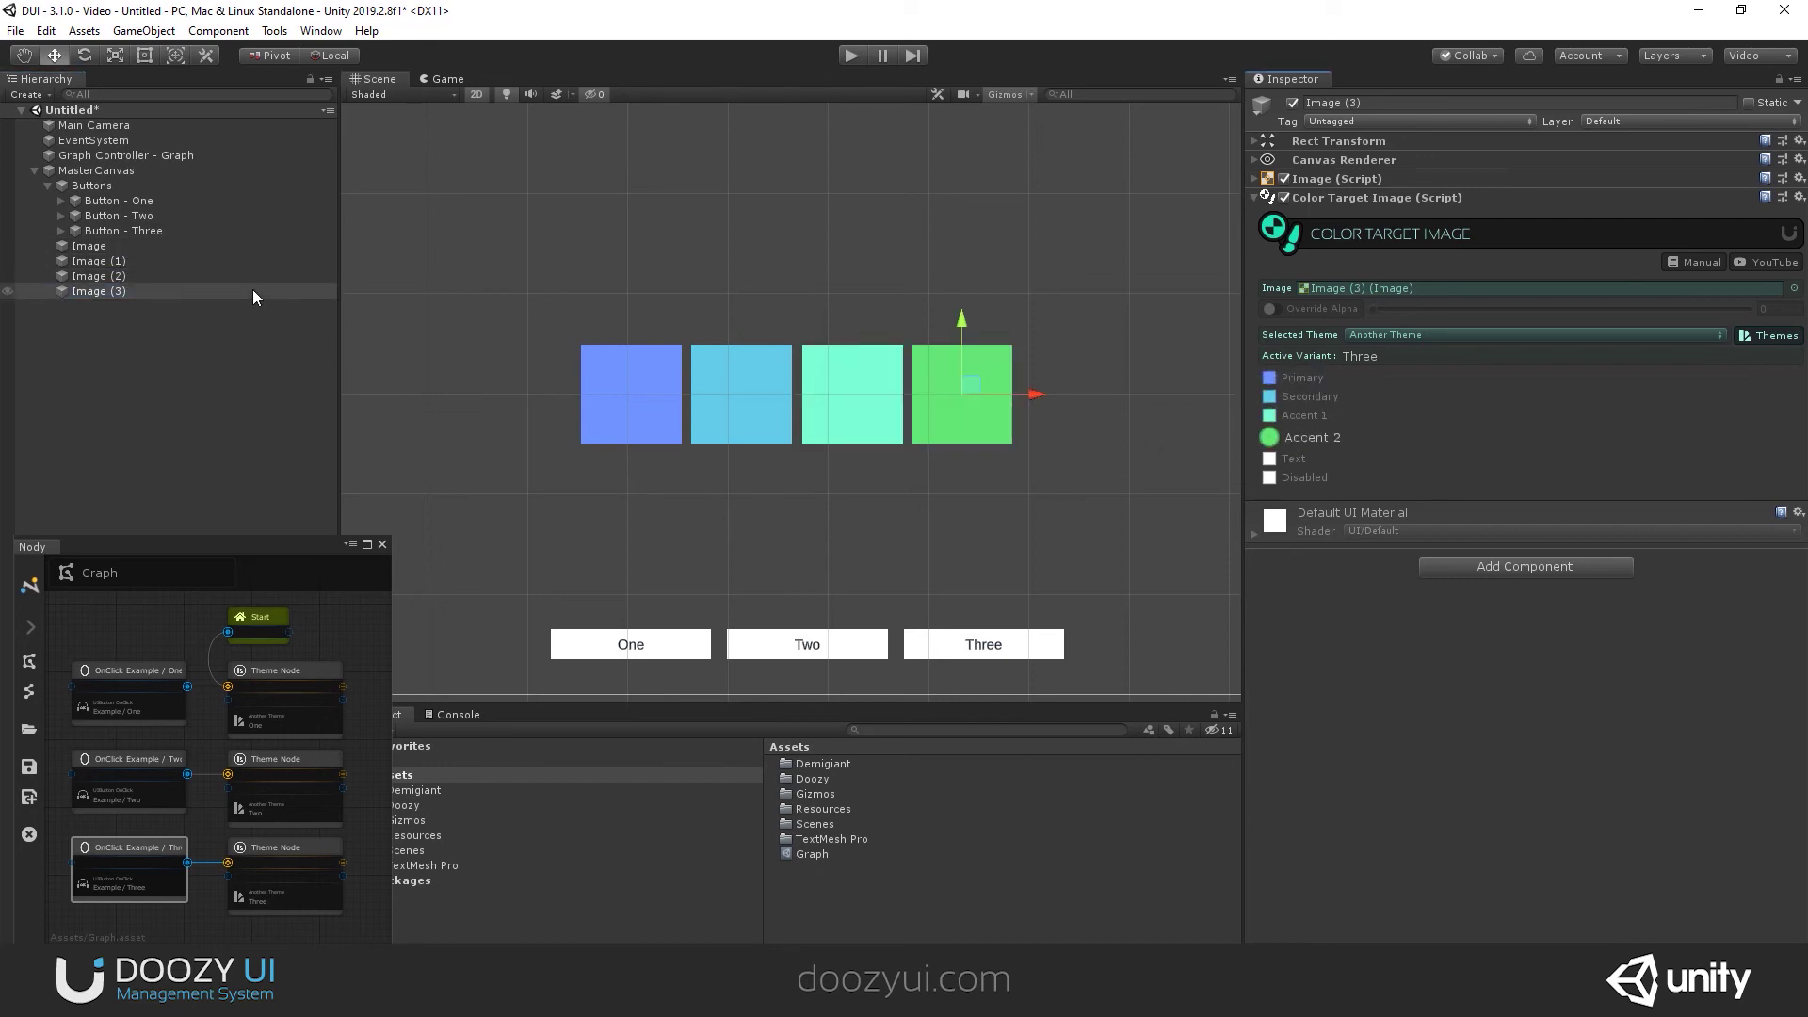
Play-test the image colours with the Two and Three buttons and inspect the first Theme node before stopping play mode
click(852, 56)
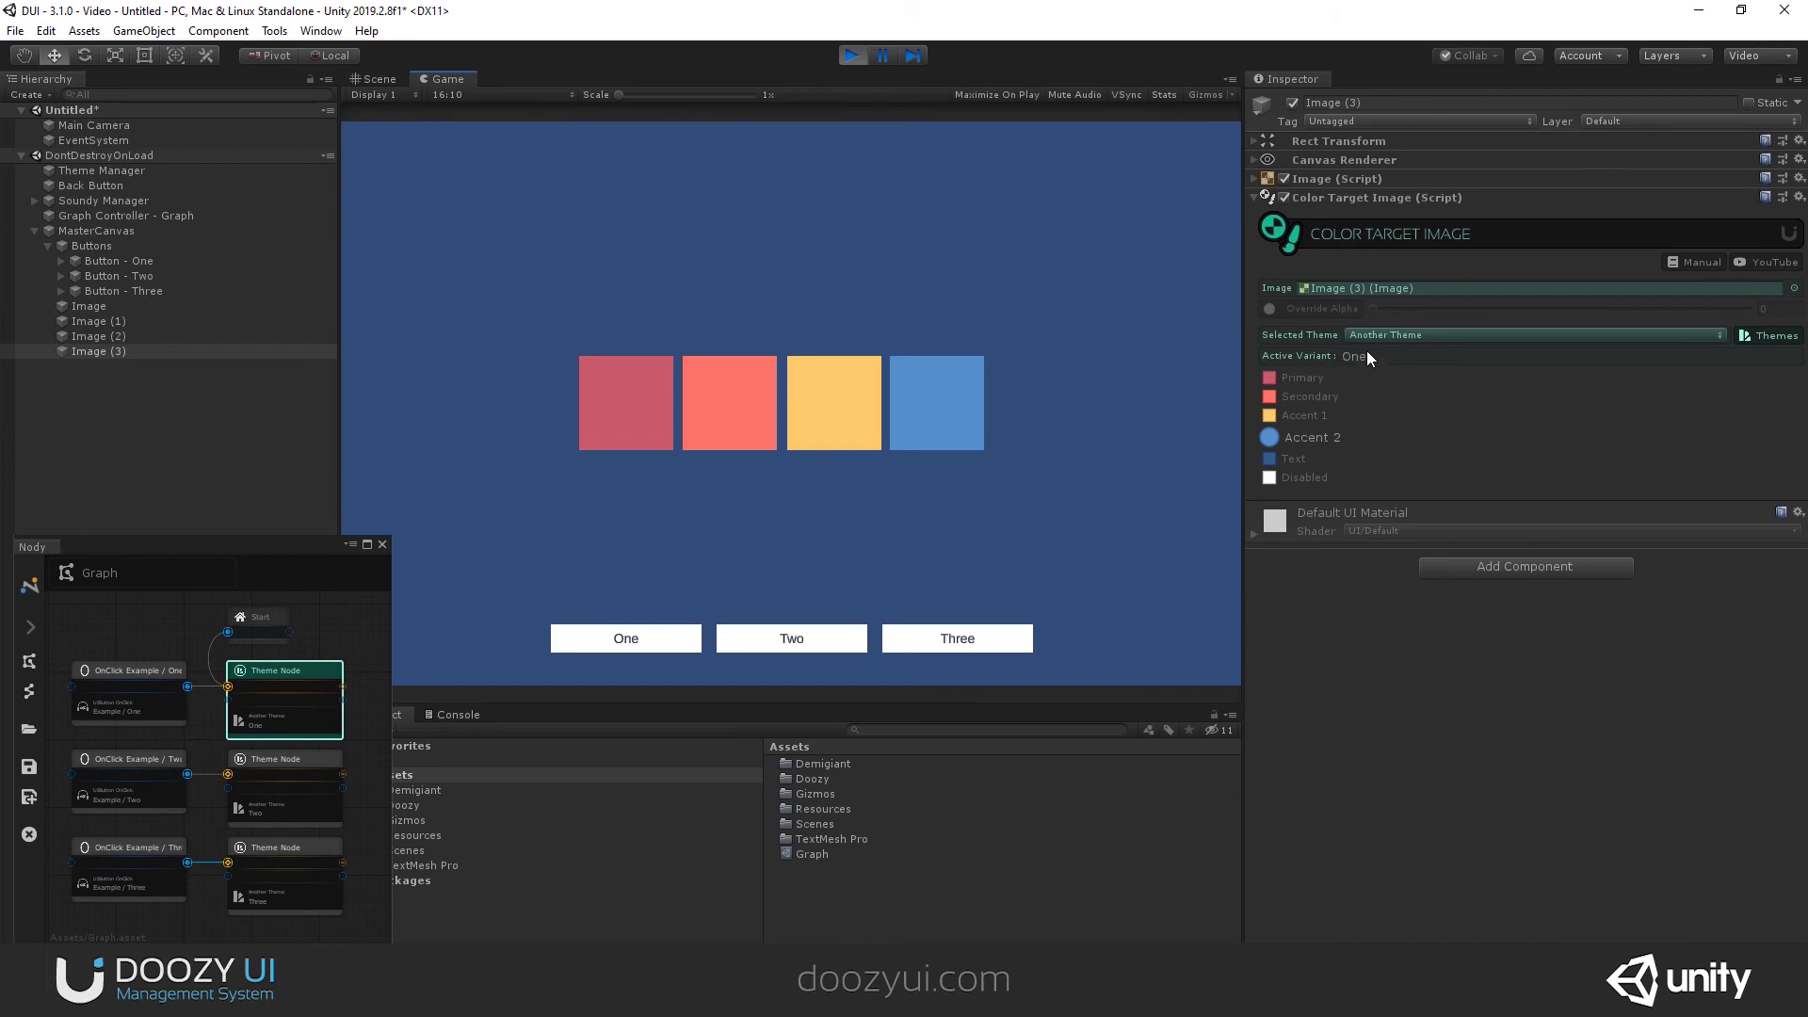
click(776, 642)
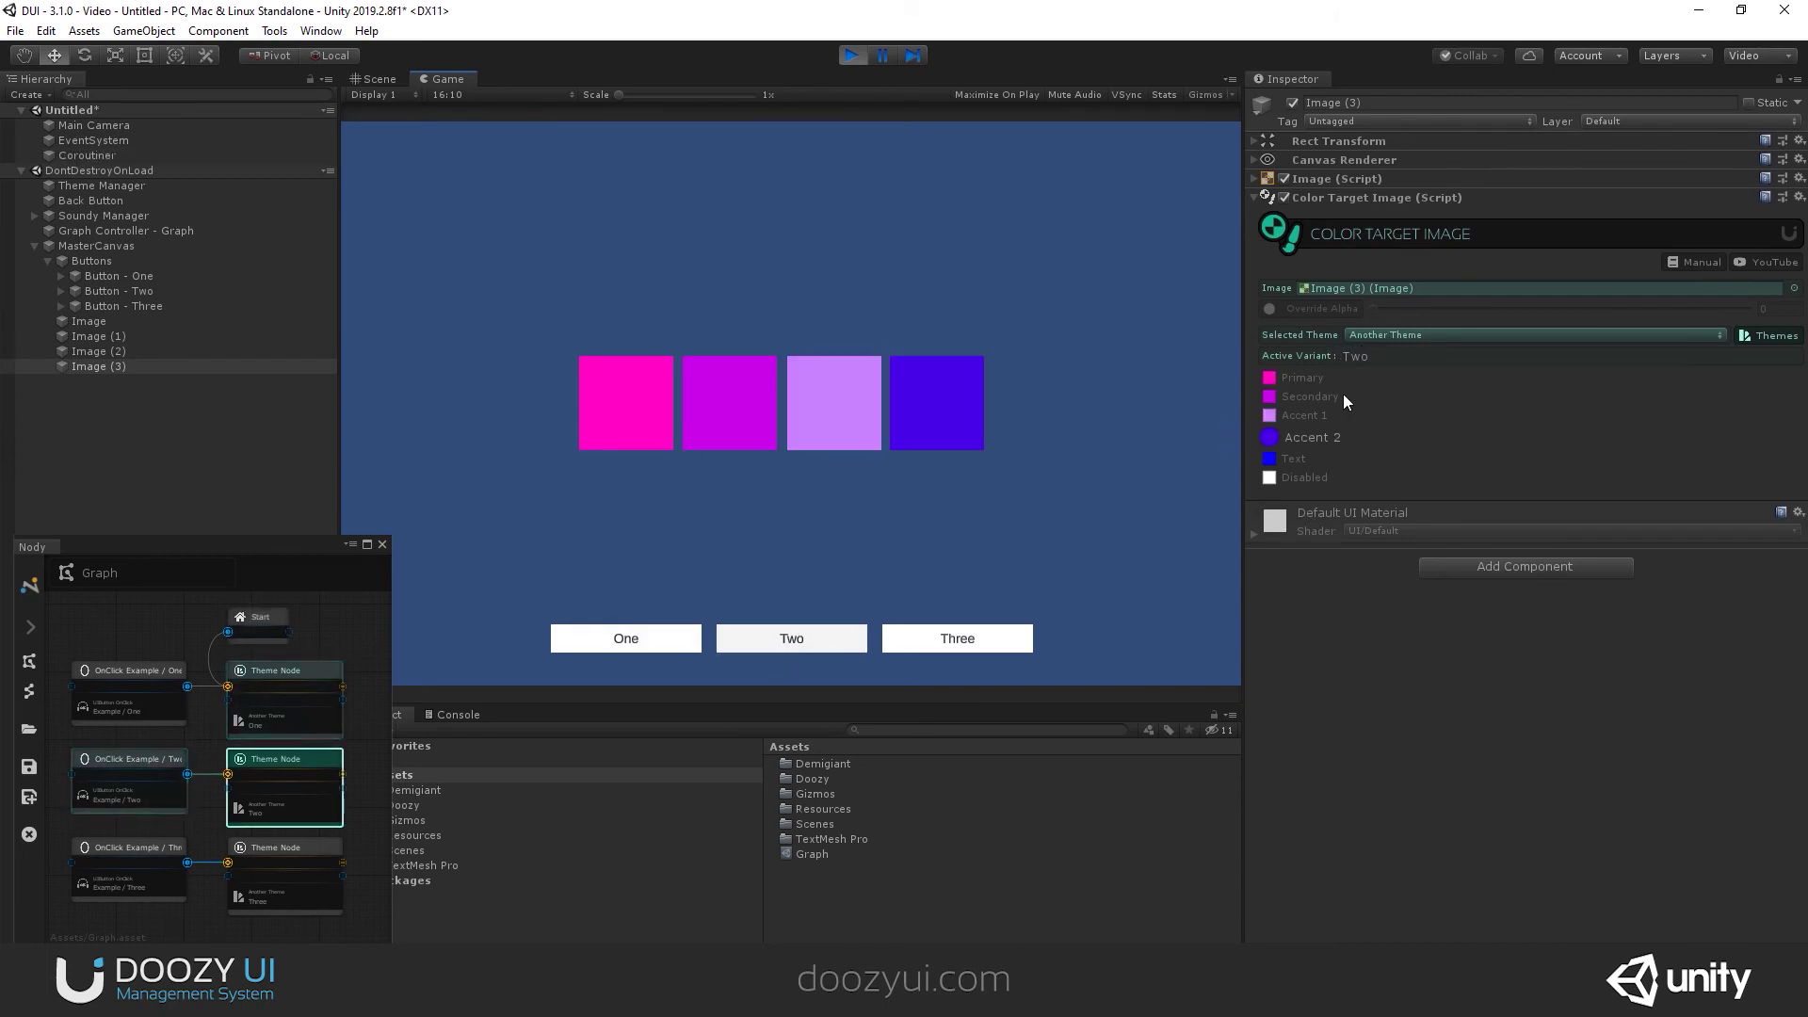
click(988, 644)
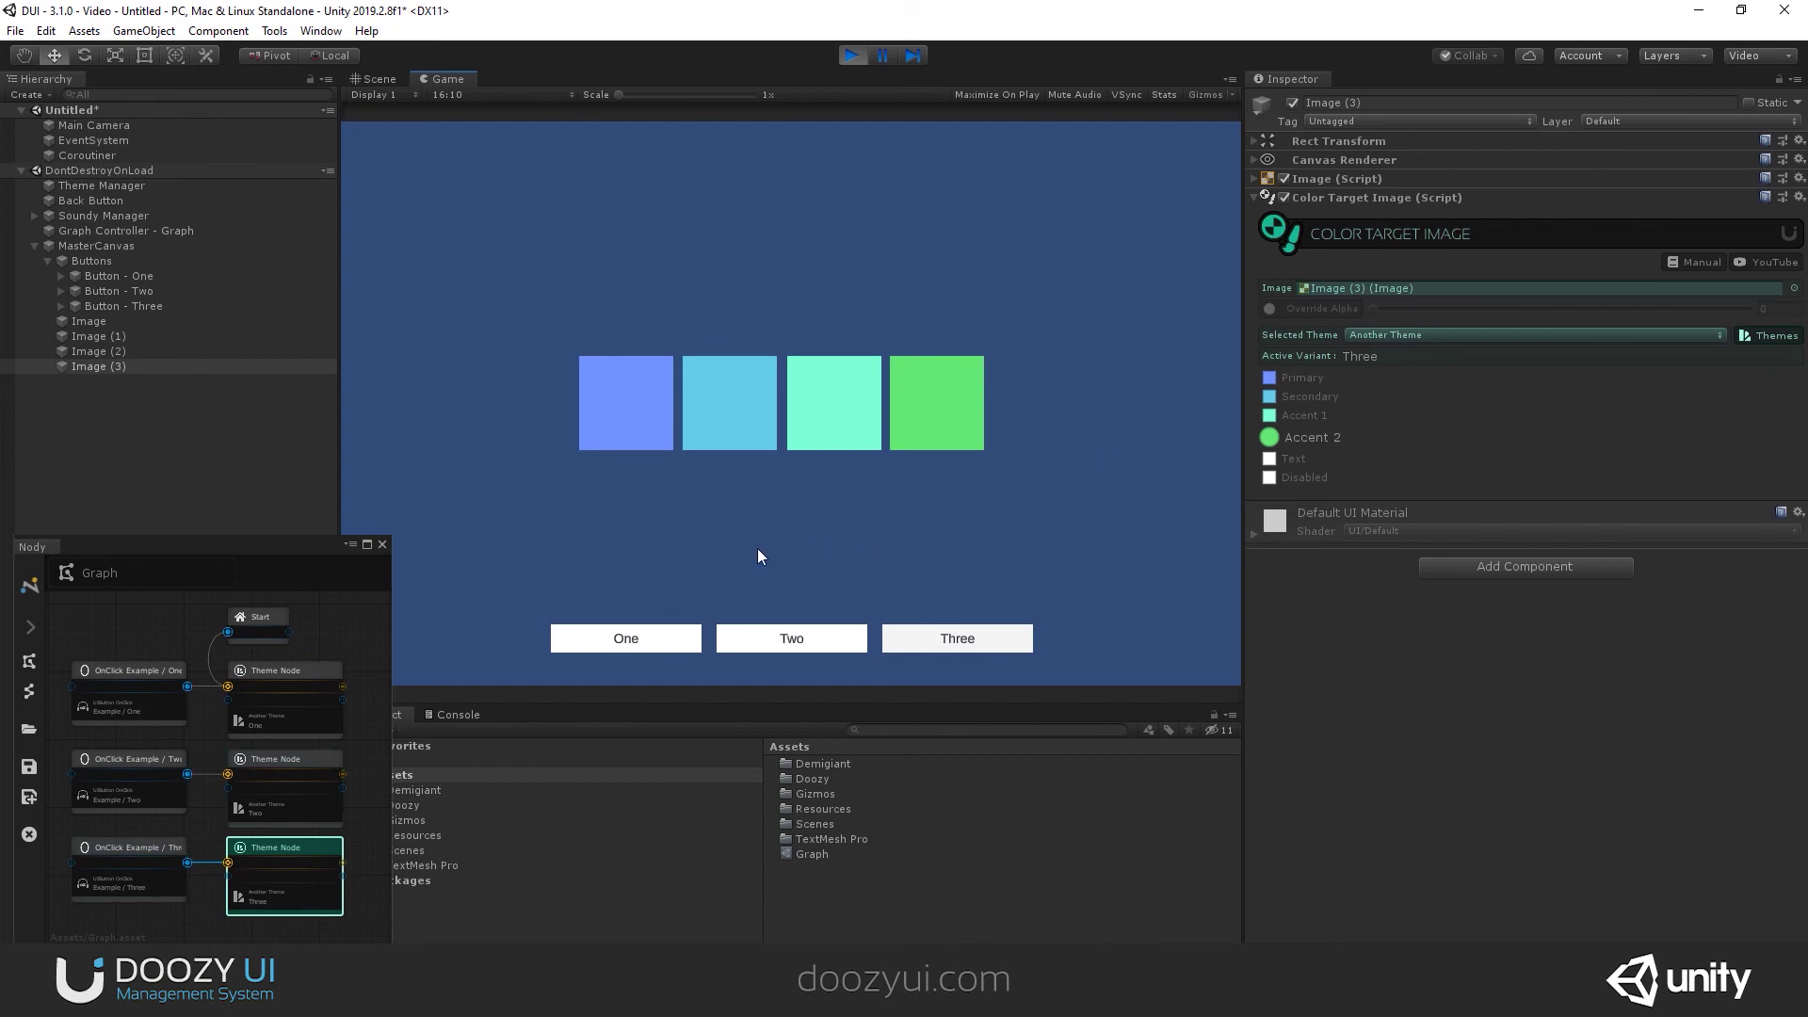
click(279, 672)
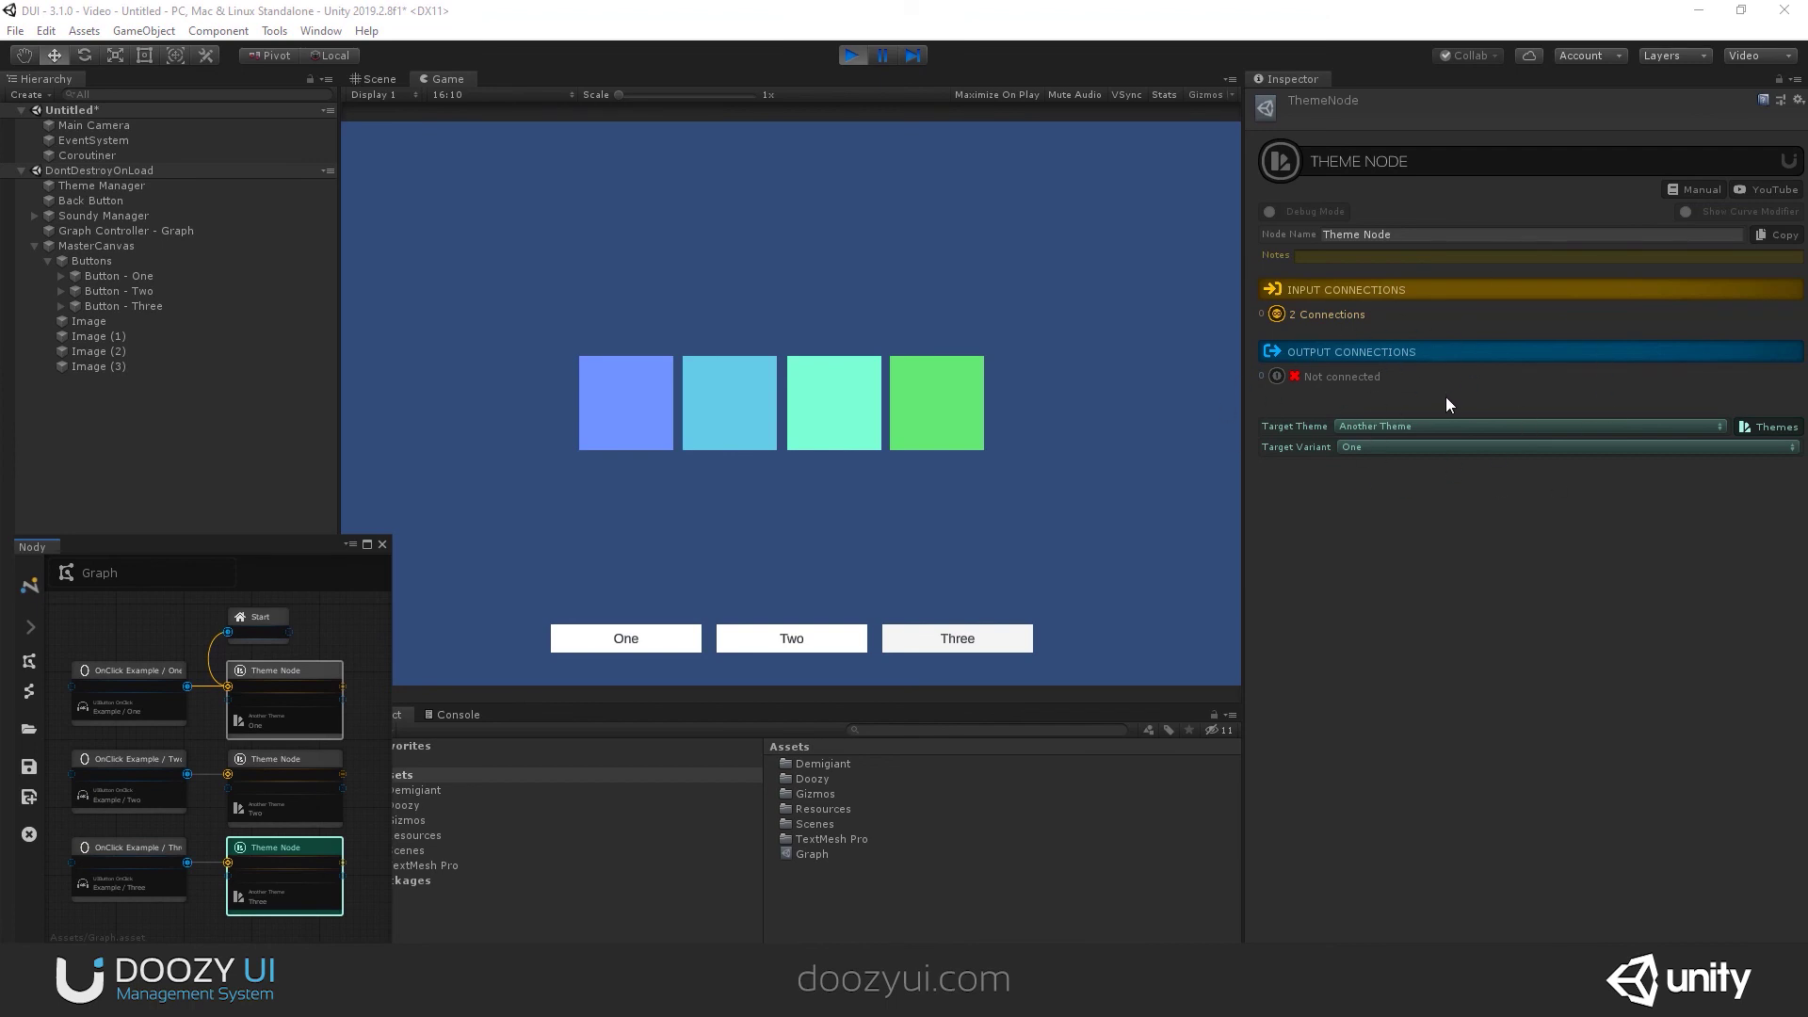
click(850, 54)
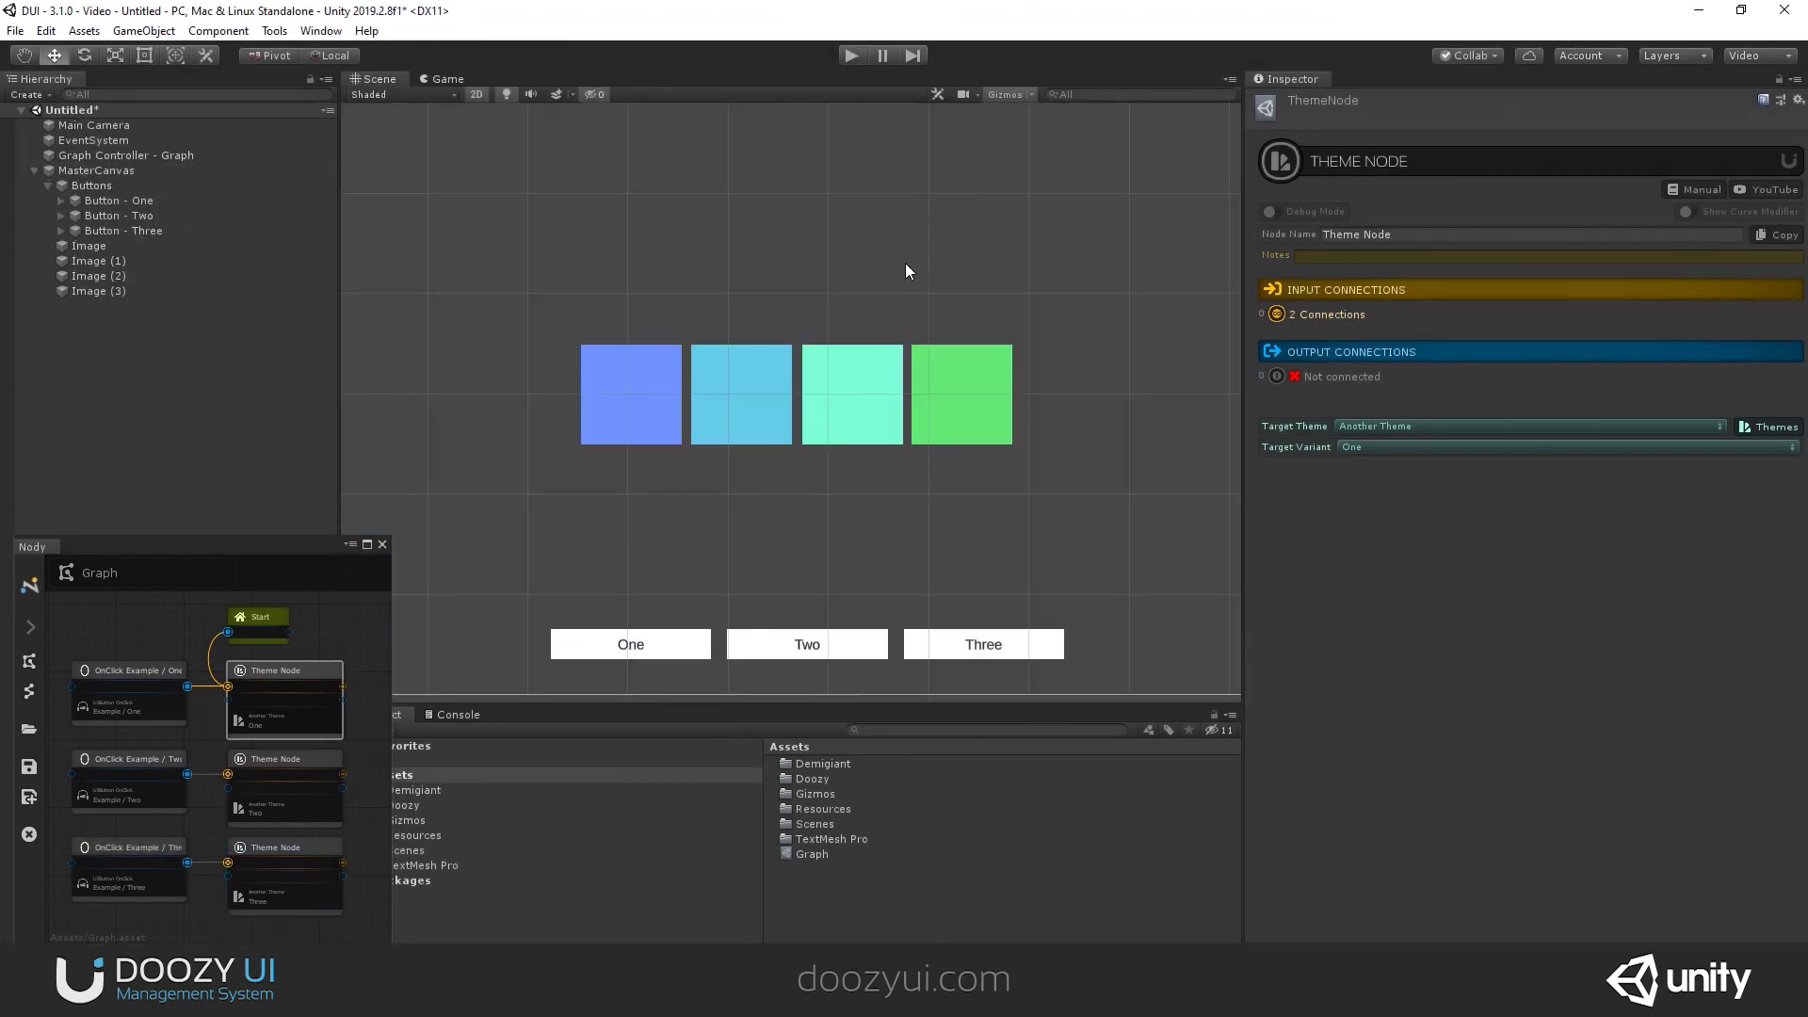